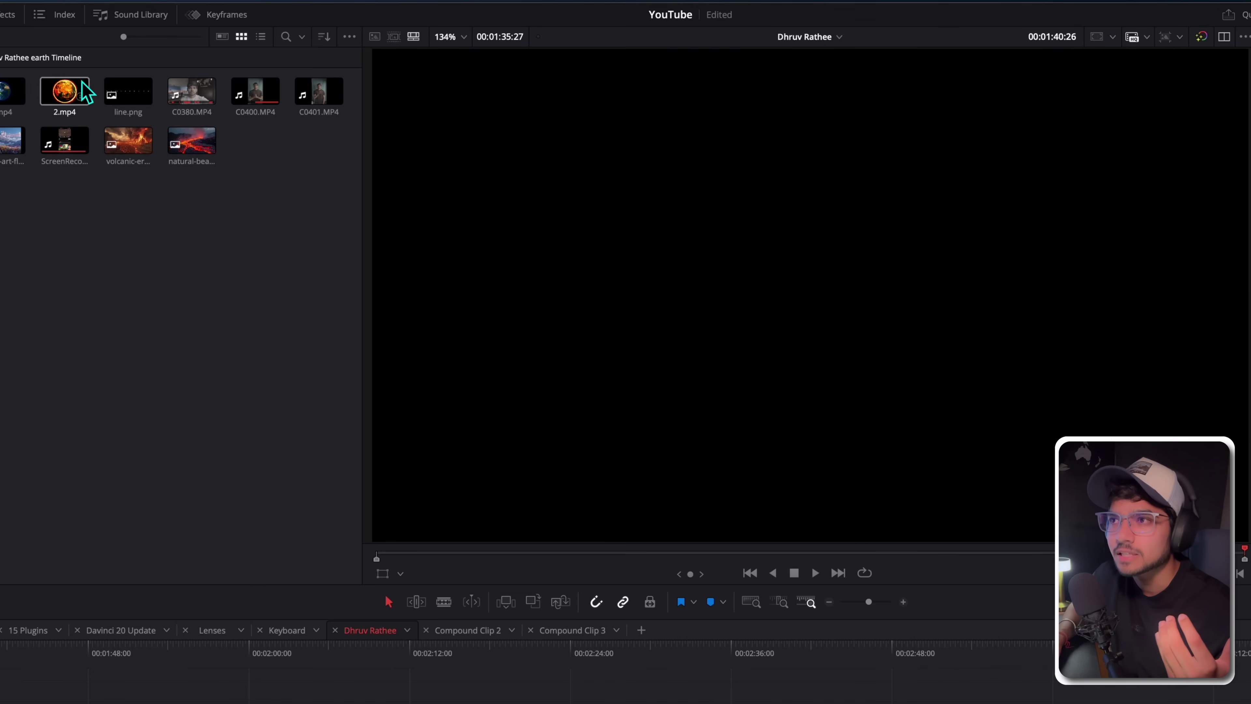
Preview line.png from the media pool and play back the existing effect section with the presenter and lava background.
{"action": "left_click", "coordinate": [122, 92]}
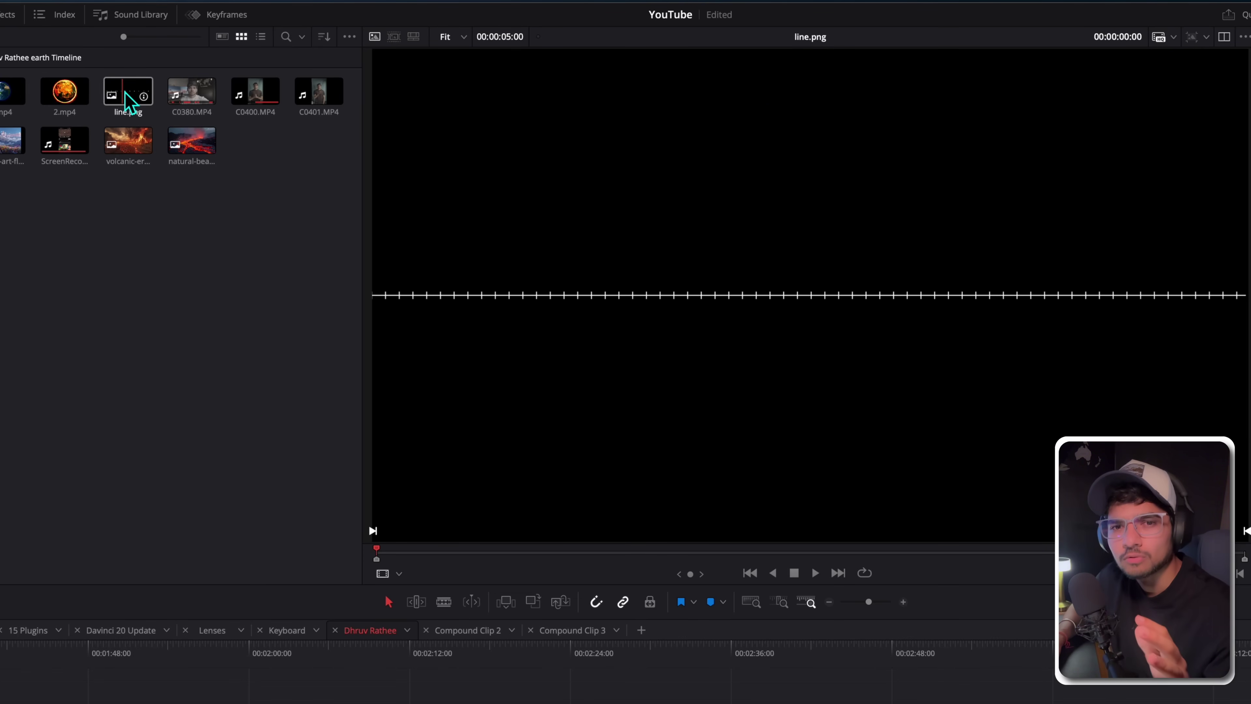
{"action": "left_click", "coordinate": [377, 545]}
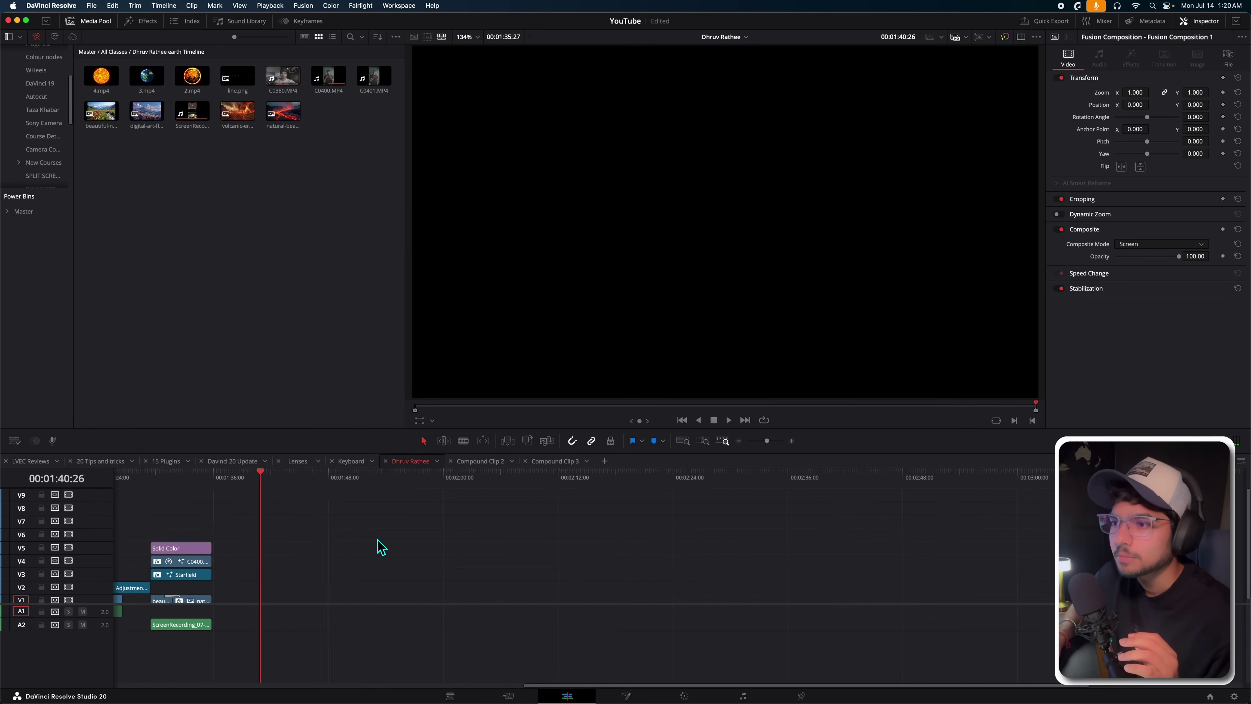
{"action": "left_click", "coordinate": [225, 503]}
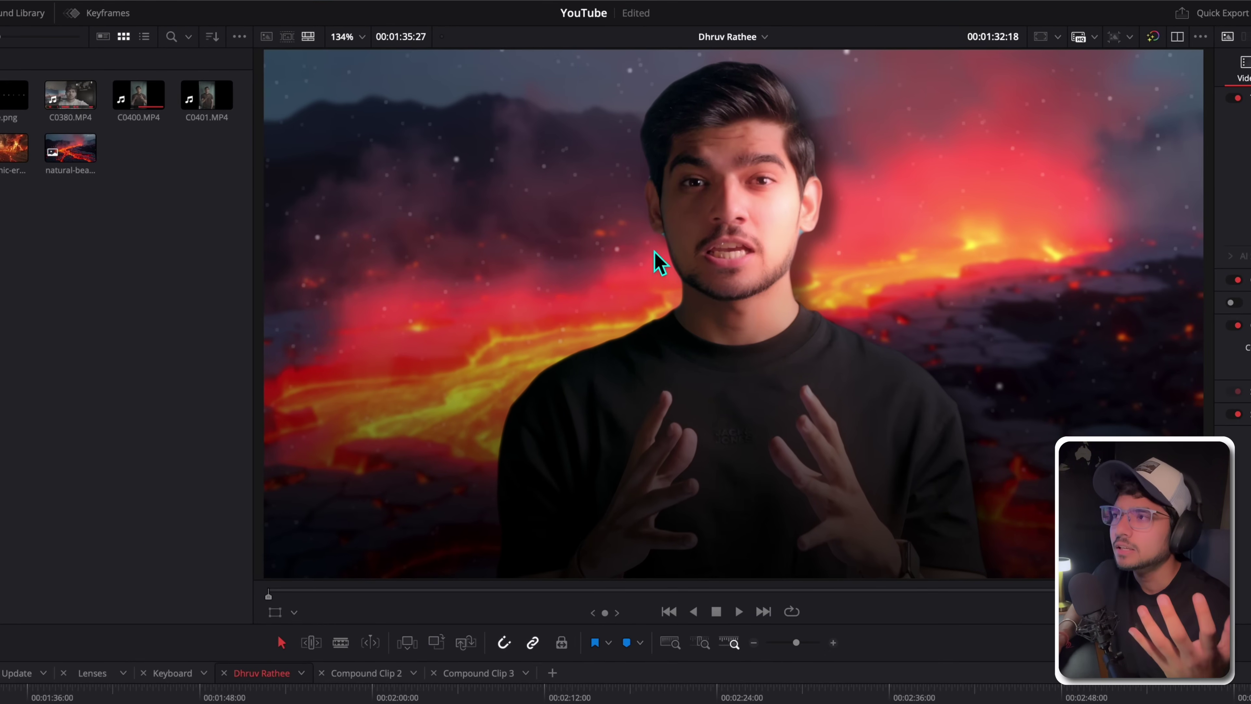
{"action": "key", "text": "Up"}
{"action": "key", "text": "space"}
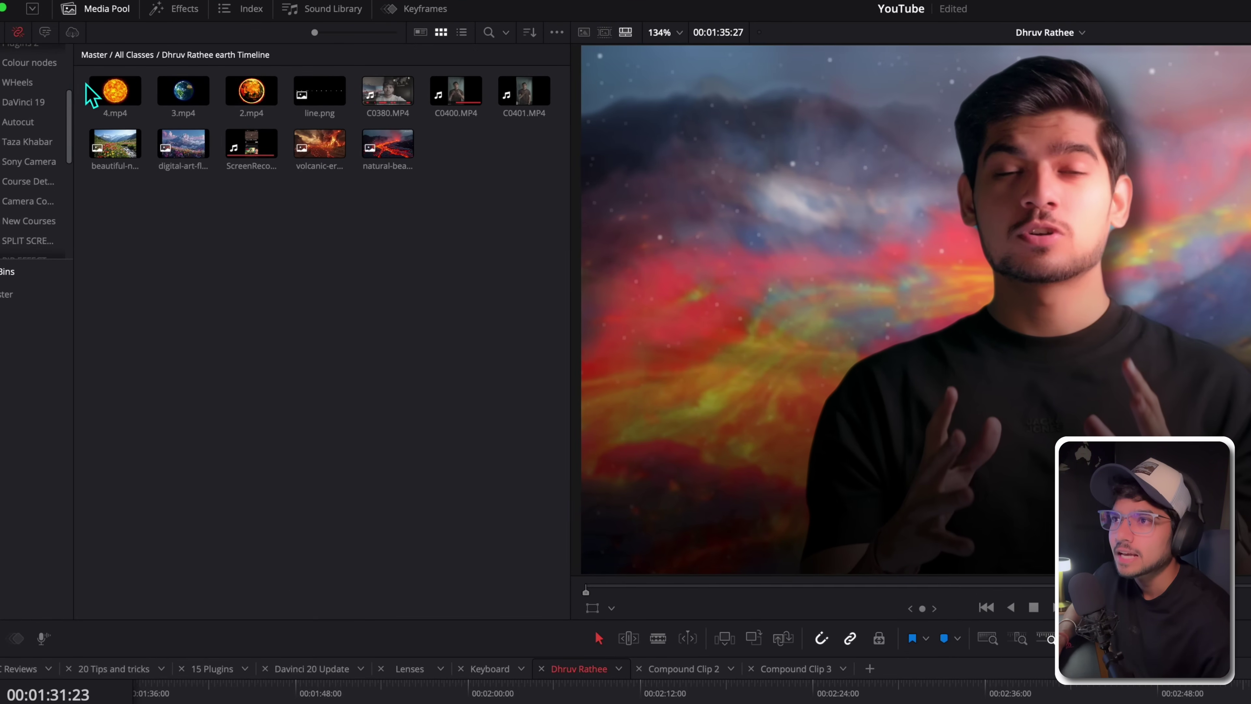
Add 4.mp4, 3.mp4 and 2.mp4 from the media pool to the first video track, back to back in the empty area.
{"action": "left_click_drag", "start_coordinate": [85, 80], "coordinate": [344, 119]}
{"action": "left_click", "coordinate": [363, 124]}
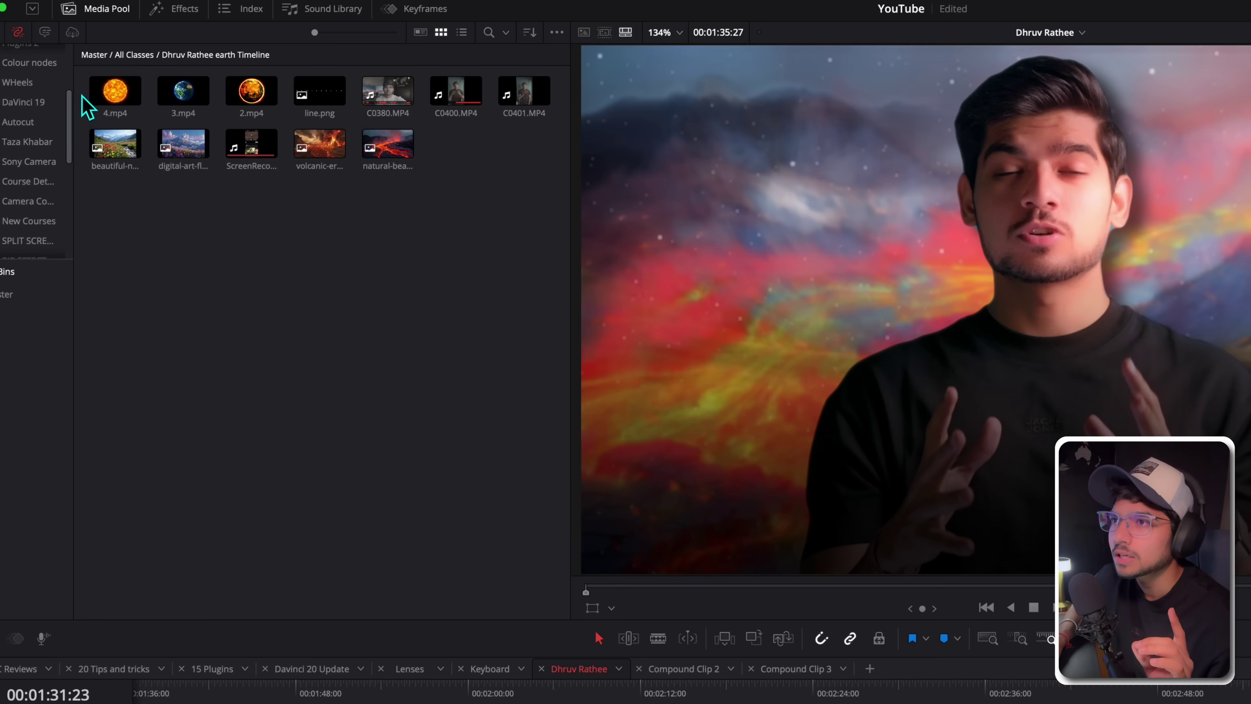
{"action": "left_click_drag", "start_coordinate": [82, 97], "coordinate": [295, 278]}
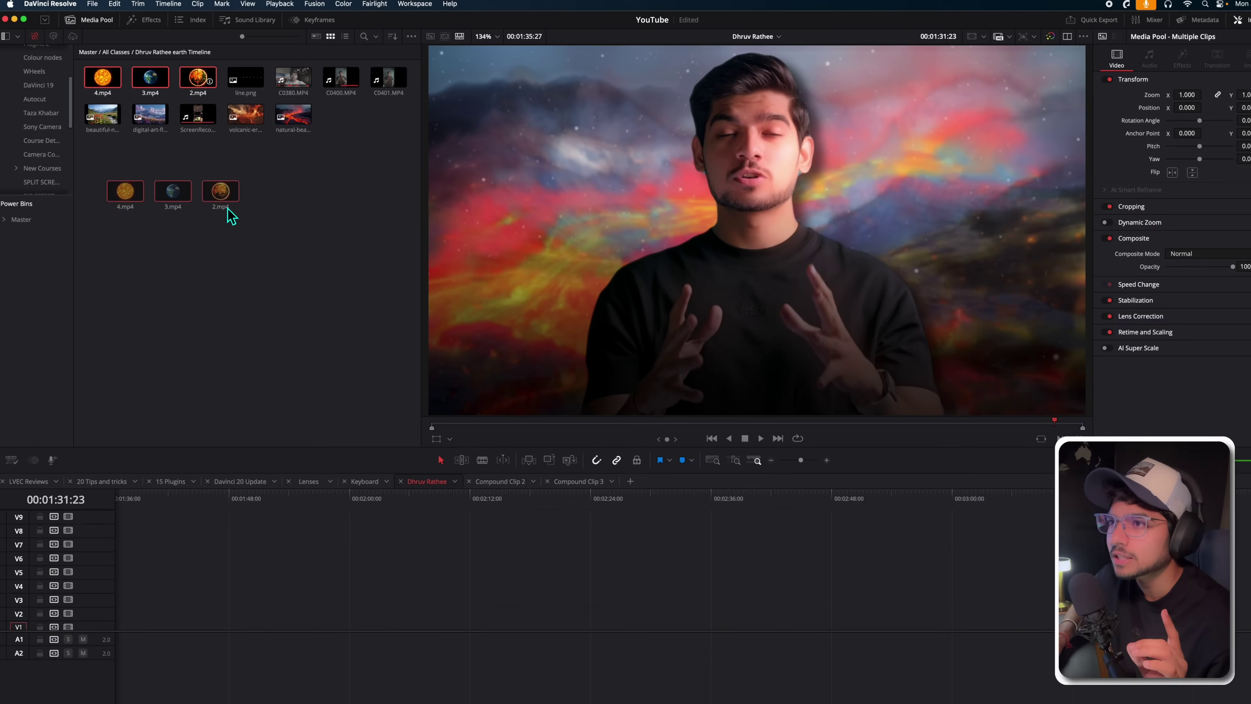
{"action": "left_click_drag", "start_coordinate": [232, 216], "coordinate": [275, 649]}
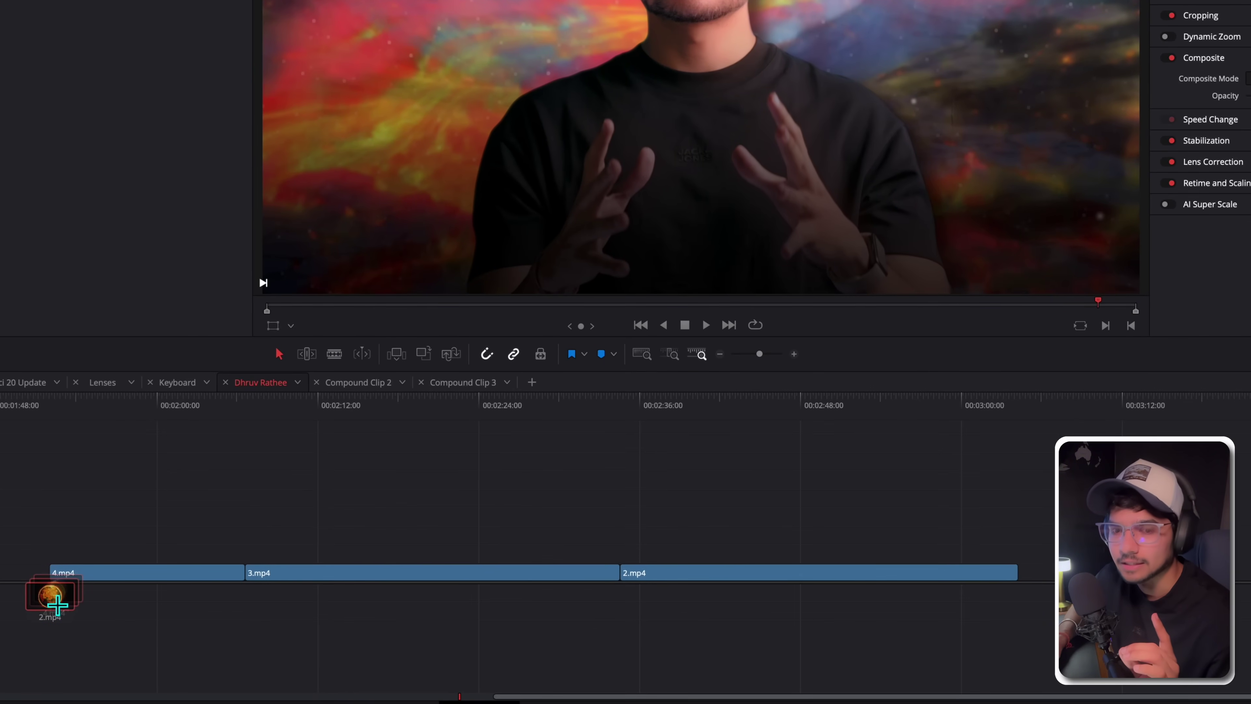
{"action": "left_click_drag", "start_coordinate": [56, 605], "coordinate": [56, 605]}
Enlarge the video track height enough to show clip thumbnails and place the playhead on the 3.mp4 clip.
{"action": "left_click_drag", "start_coordinate": [34, 458], "coordinate": [823, 640]}
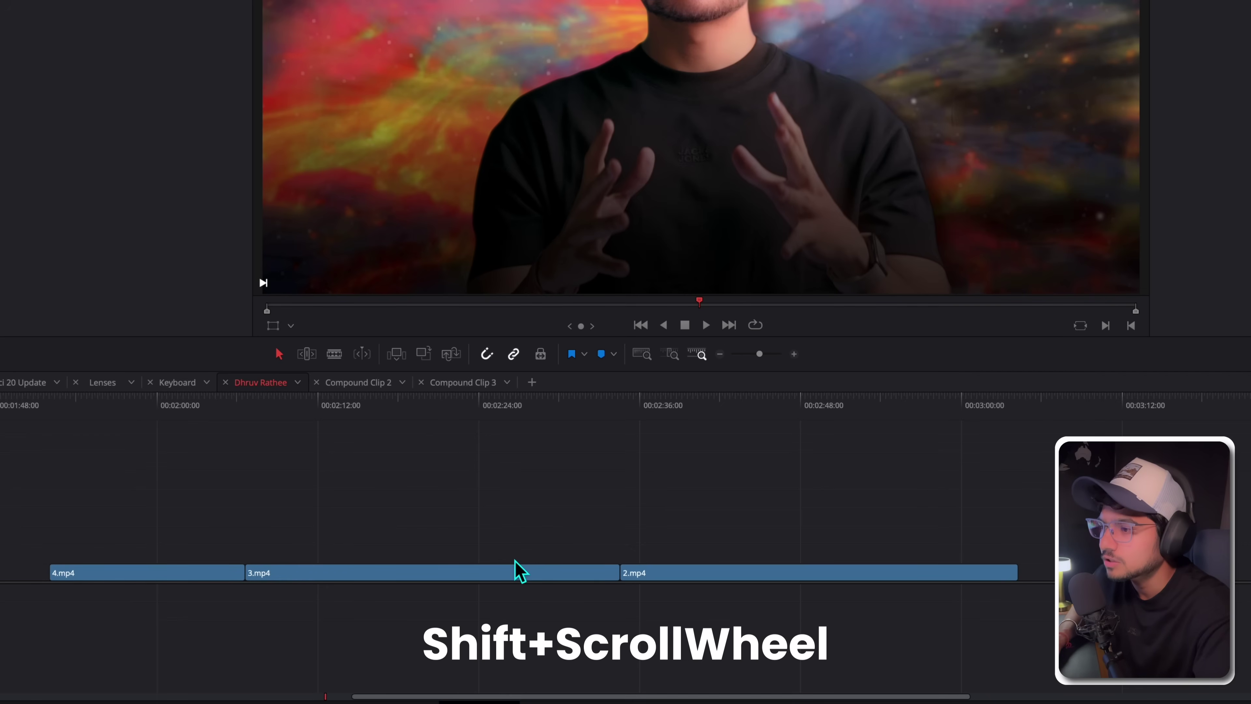
{"action": "scroll", "coordinate": [515, 571], "scroll_direction": "up", "scroll_amount": 4, "text": "shift"}
{"action": "scroll", "coordinate": [519, 571], "scroll_direction": "up", "scroll_amount": 1, "text": "shift"}
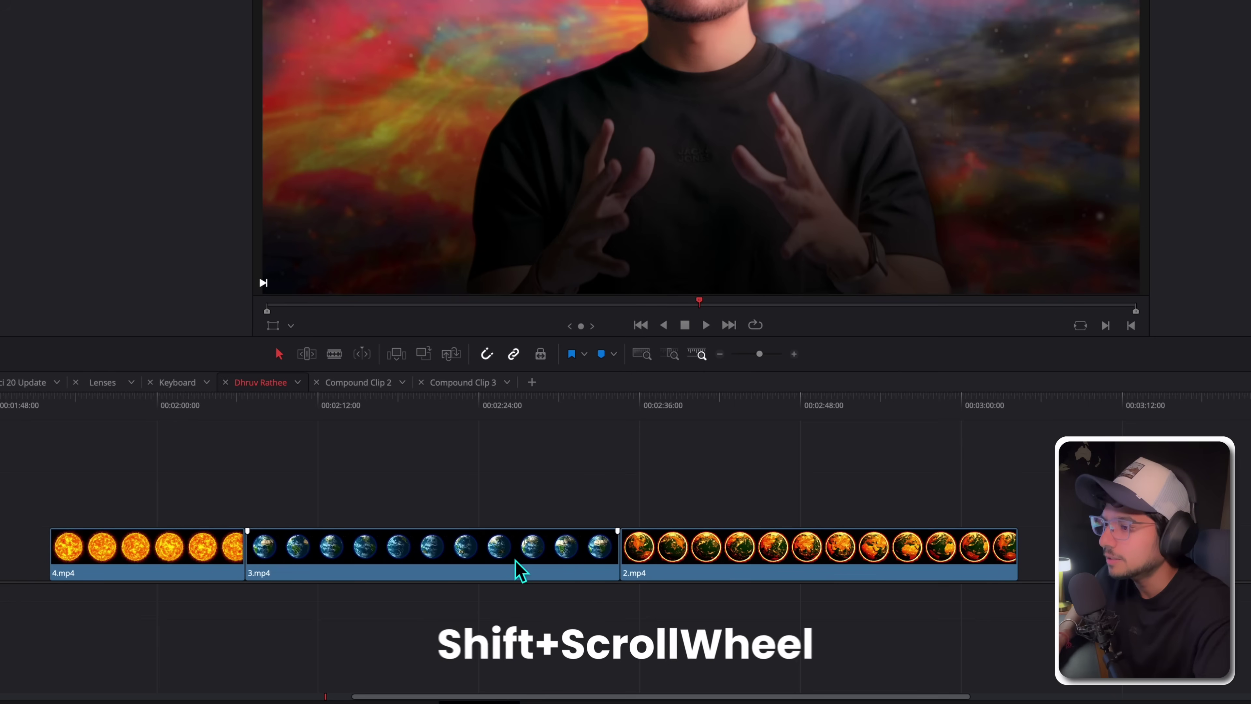
{"action": "left_click_drag", "start_coordinate": [441, 430], "coordinate": [739, 604]}
{"action": "left_click", "coordinate": [692, 481]}
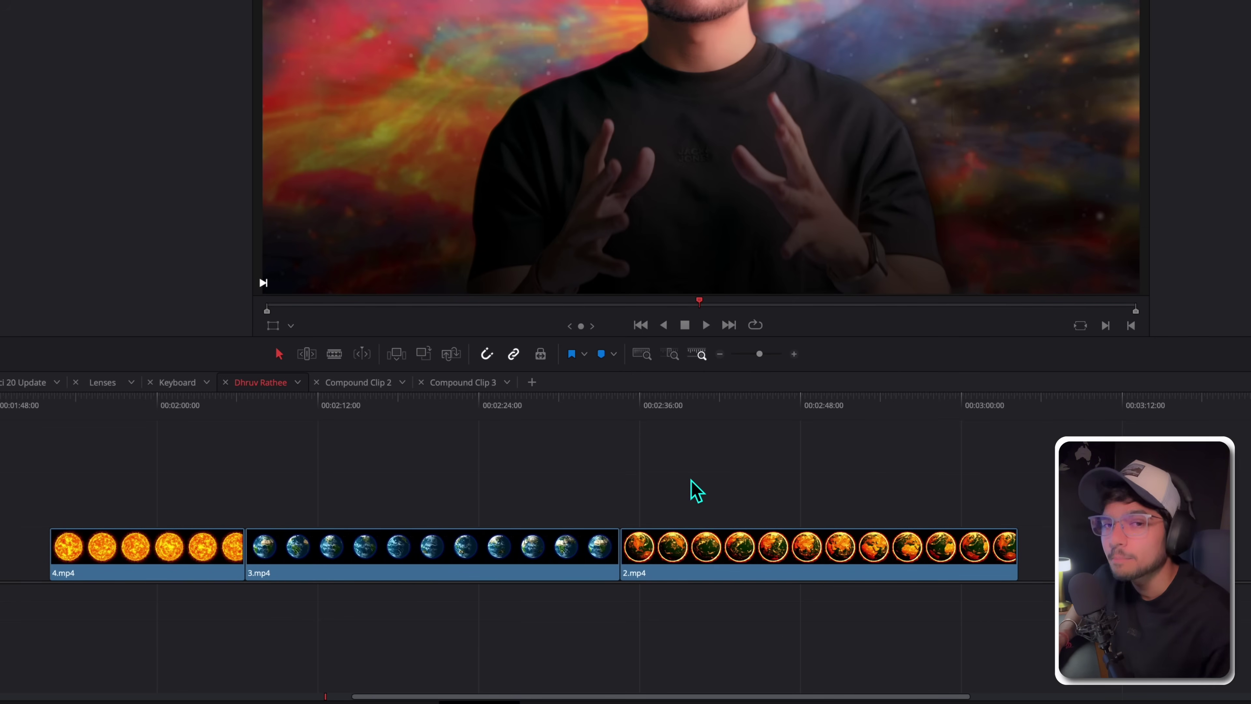
{"action": "left_click_drag", "start_coordinate": [341, 405], "coordinate": [441, 453]}
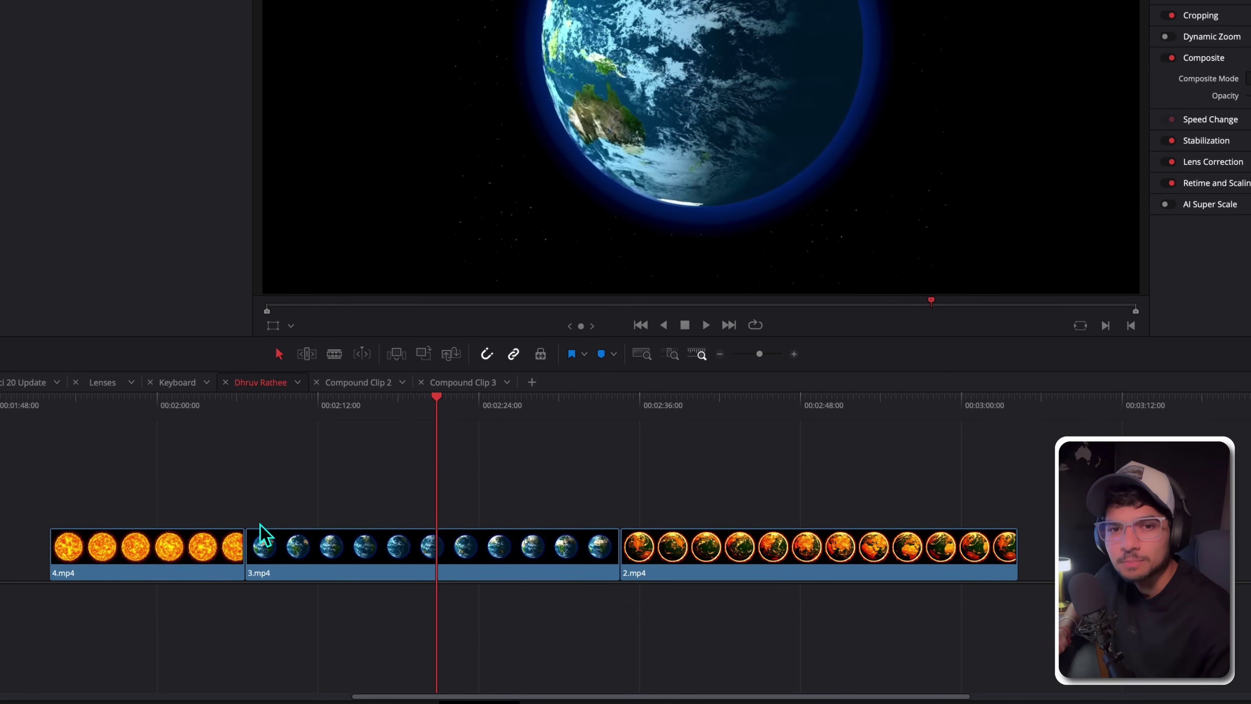
Turn on Retime Controls for the 3.mp4 clip and speed it up to 257% by shortening it.
{"action": "left_click", "coordinate": [261, 535]}
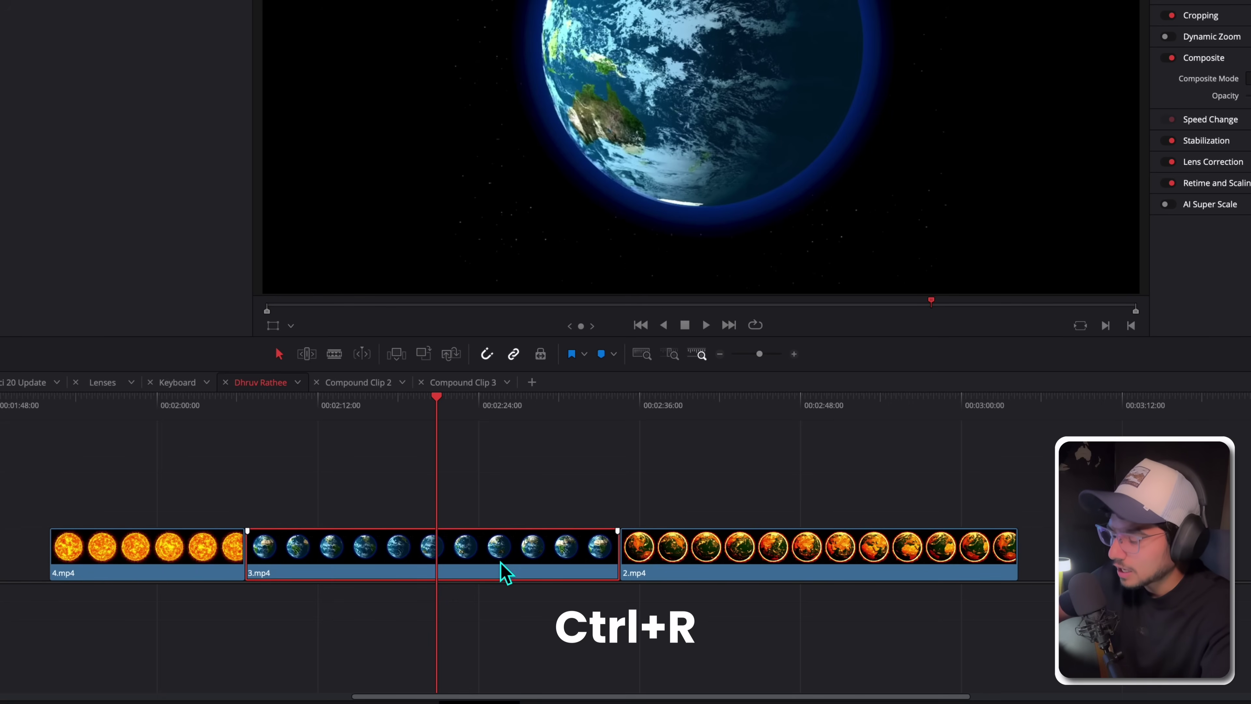
{"action": "key", "text": "ctrl+r"}
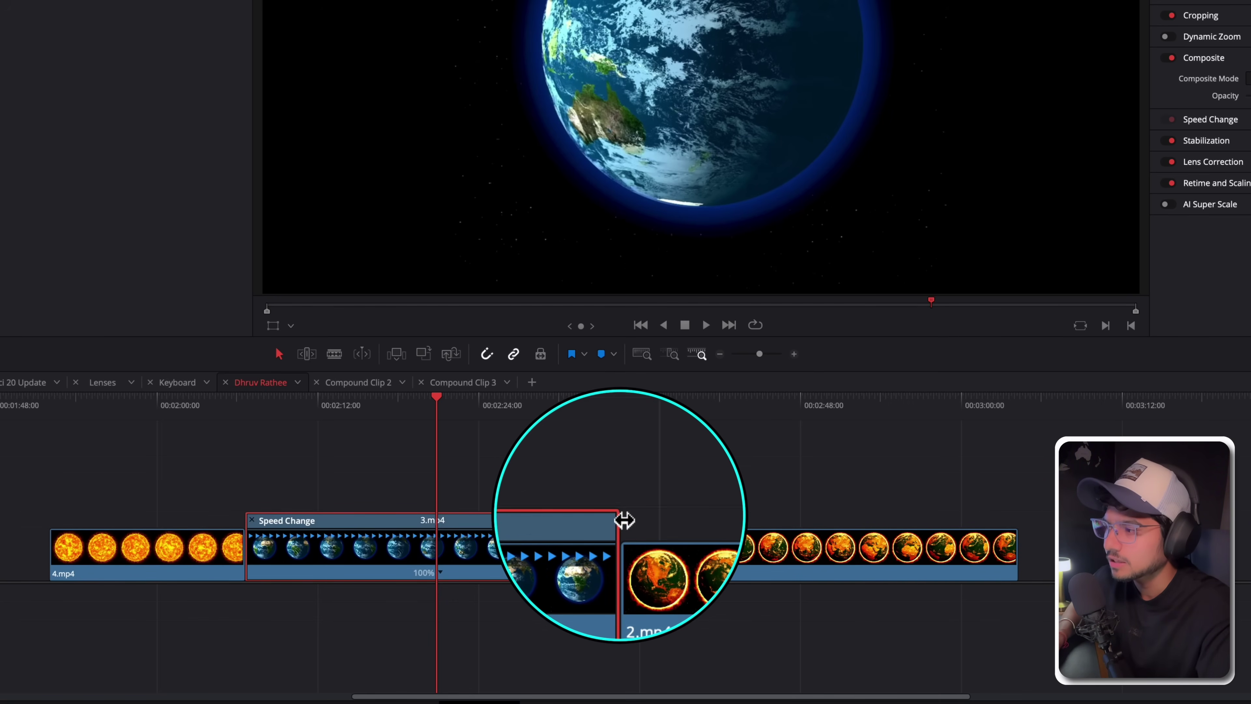
{"action": "left_click_drag", "start_coordinate": [624, 525], "coordinate": [396, 535]}
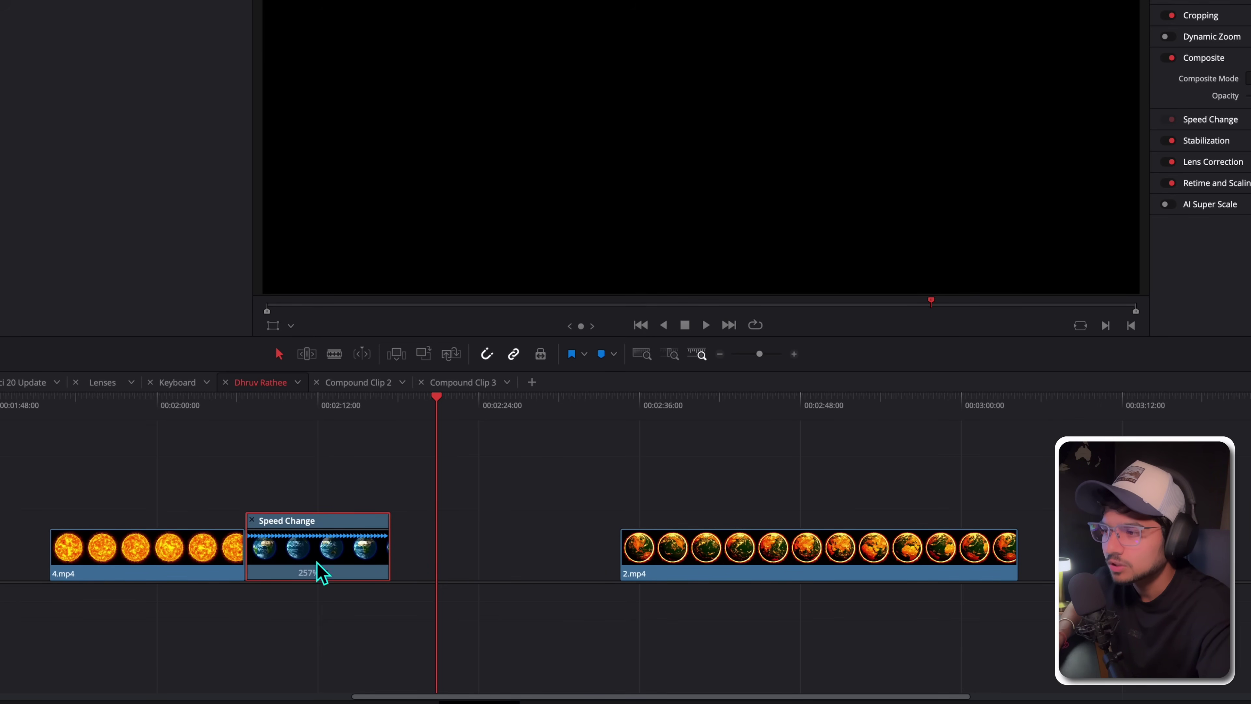
Shift the 2.mp4 clip about seven seconds earlier and speed it up to 253% with Retime Controls.
{"action": "left_click", "coordinate": [645, 567]}
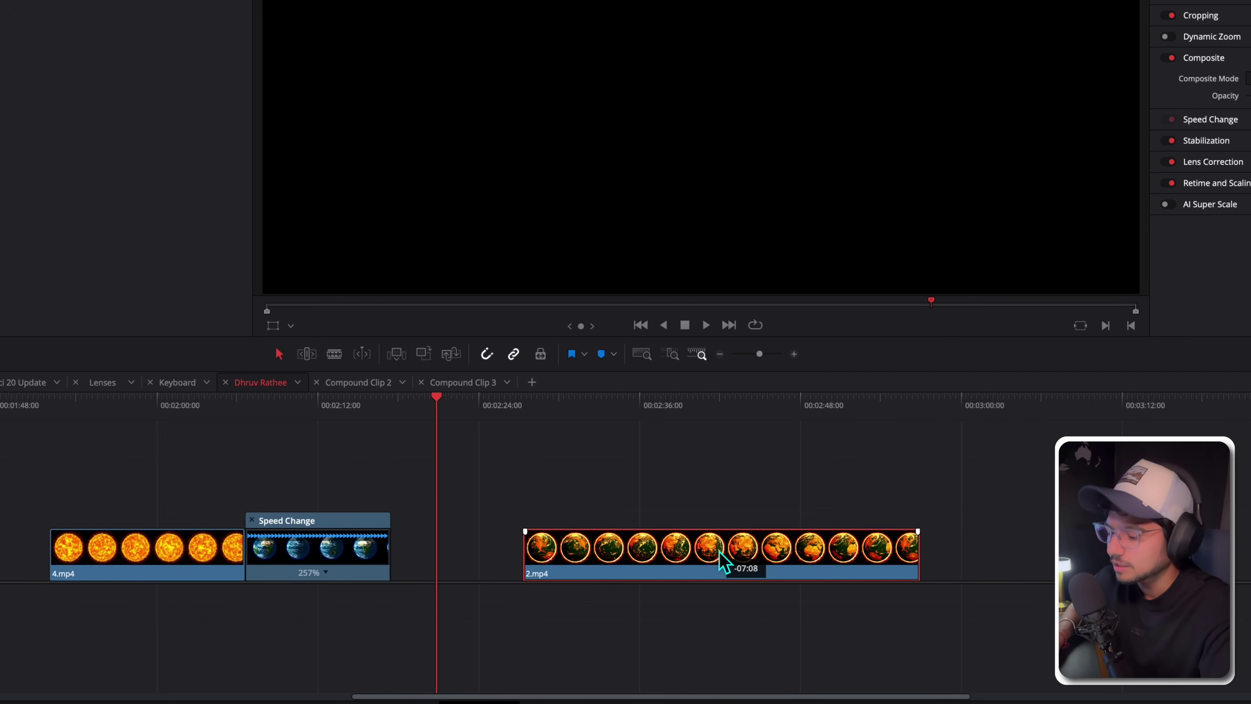
{"action": "key", "text": "ctrl+r"}
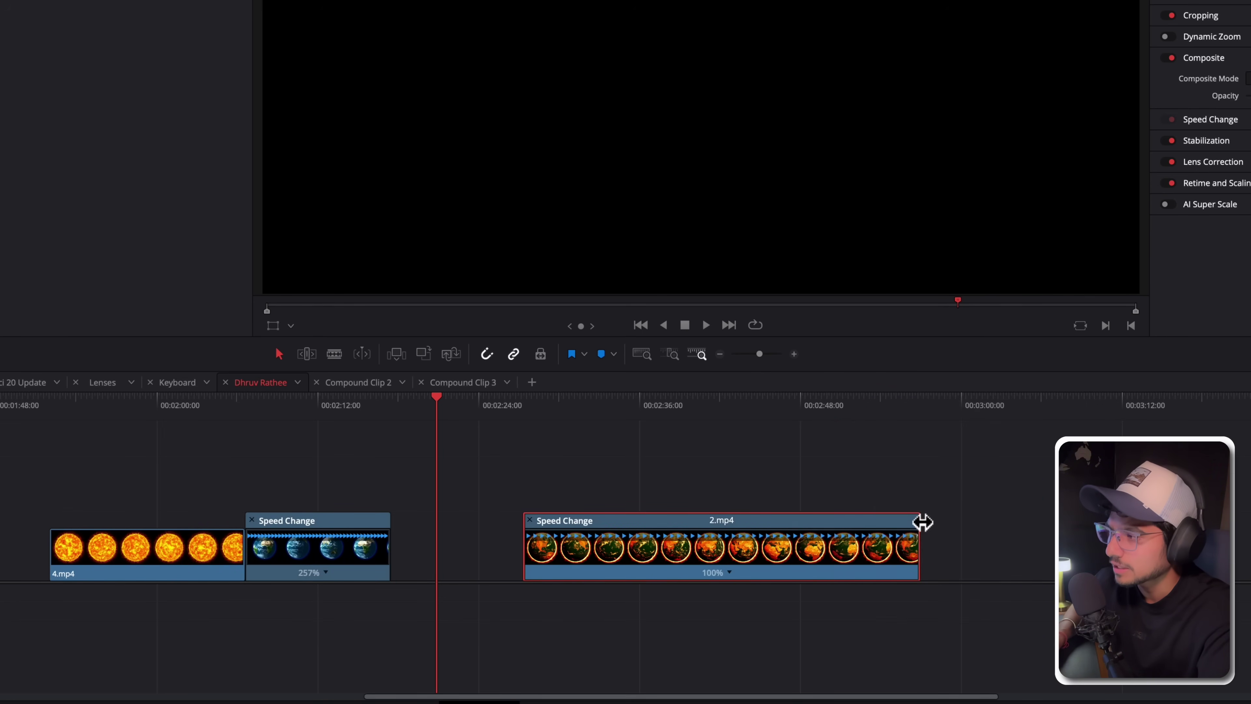
{"action": "left_click_drag", "start_coordinate": [922, 523], "coordinate": [679, 534]}
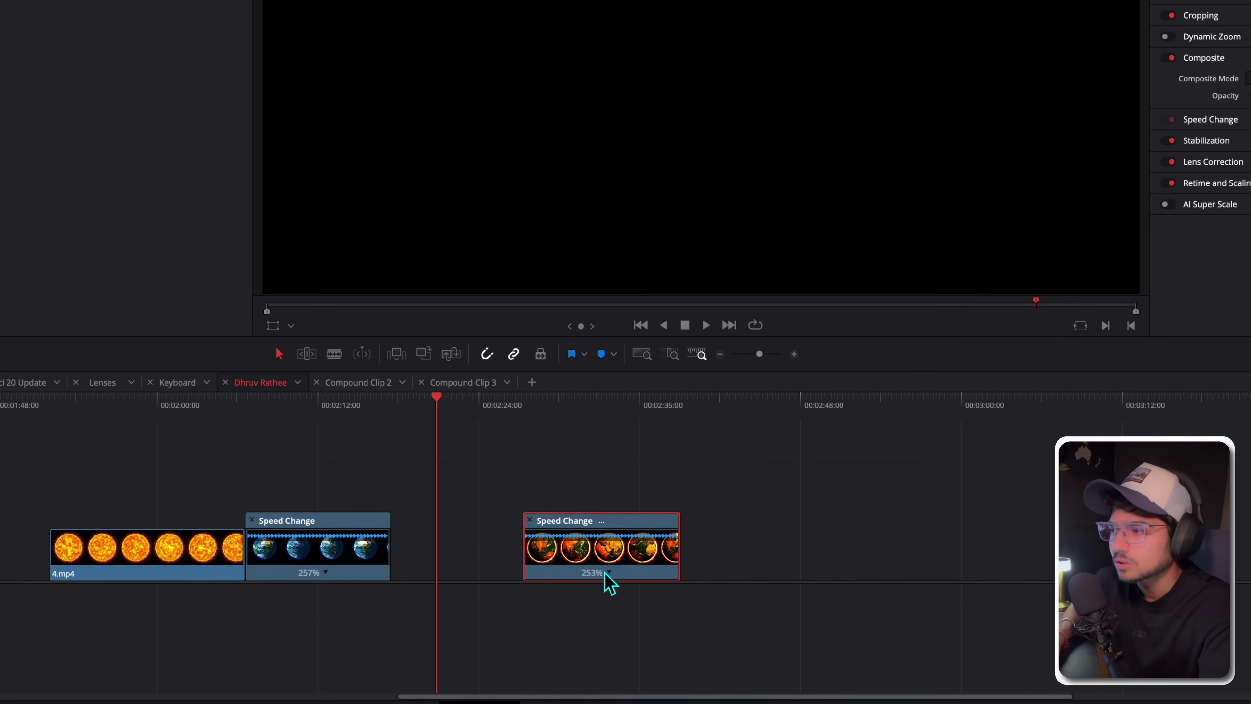
Shift the 4.mp4 clip slightly earlier and speed it up to about 132% with Retime Controls.
{"action": "left_click_drag", "start_coordinate": [187, 577], "coordinate": [172, 575]}
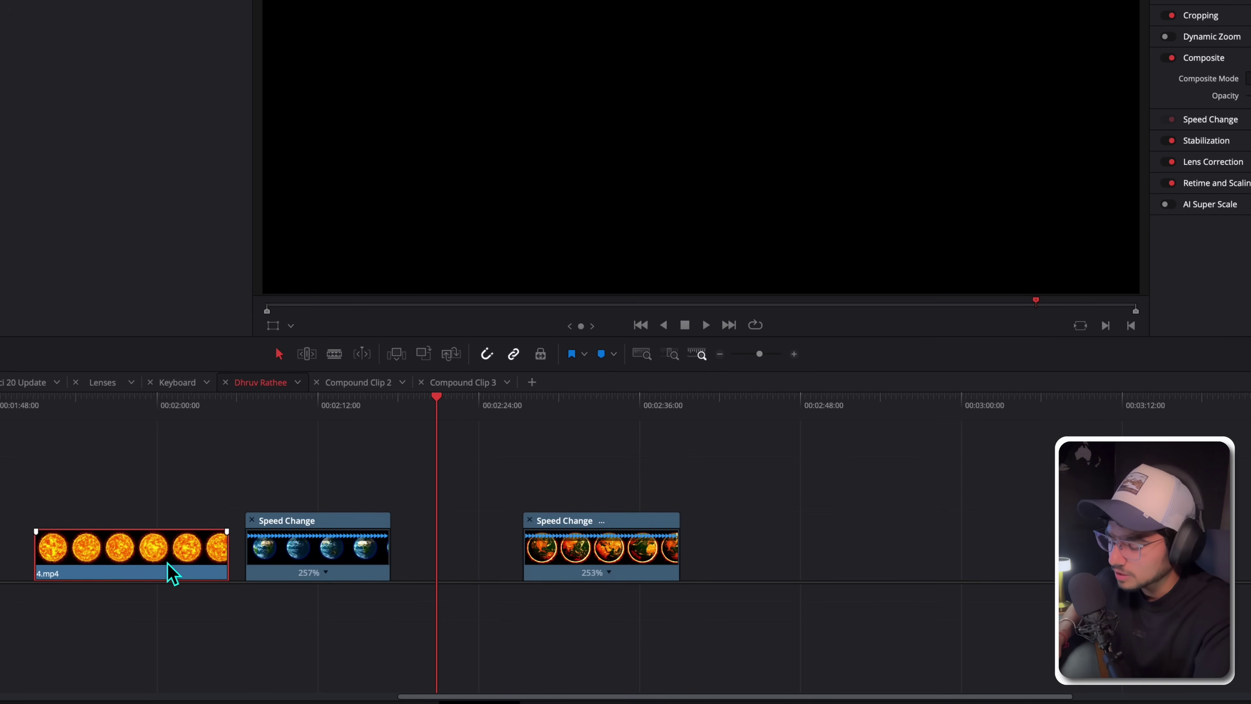
{"action": "key", "text": "ctrl+r"}
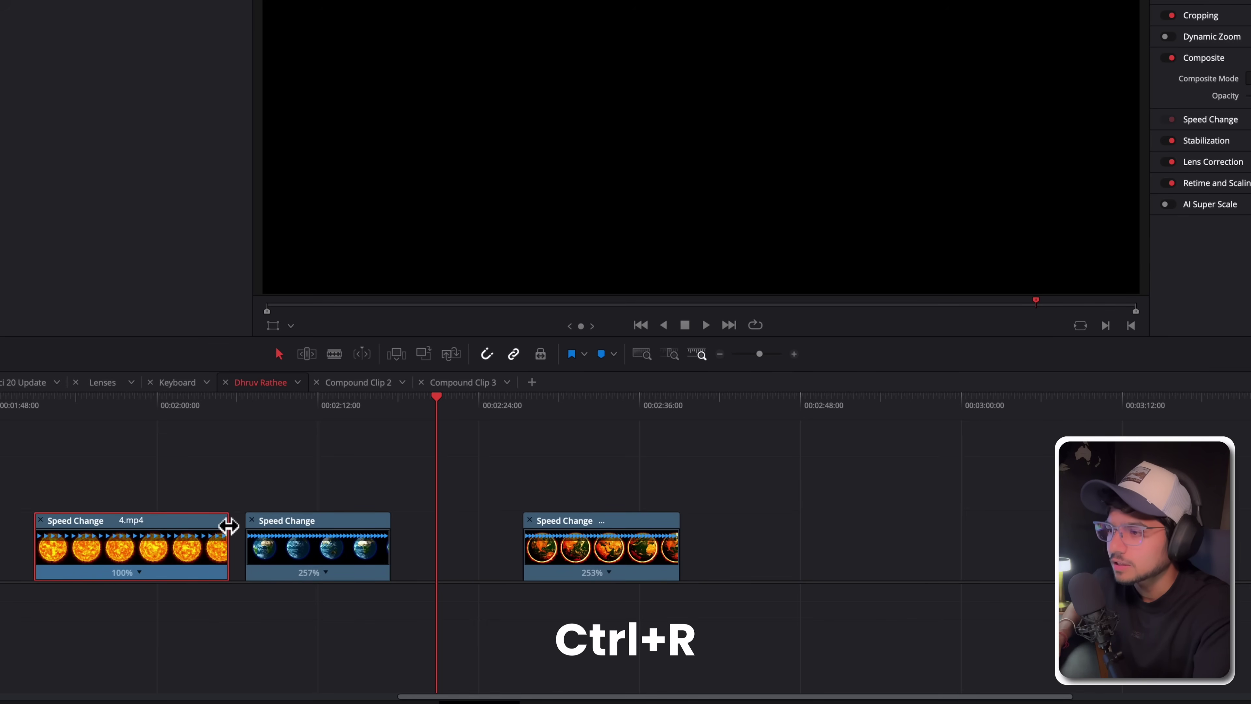
{"action": "left_click_drag", "start_coordinate": [228, 528], "coordinate": [182, 537]}
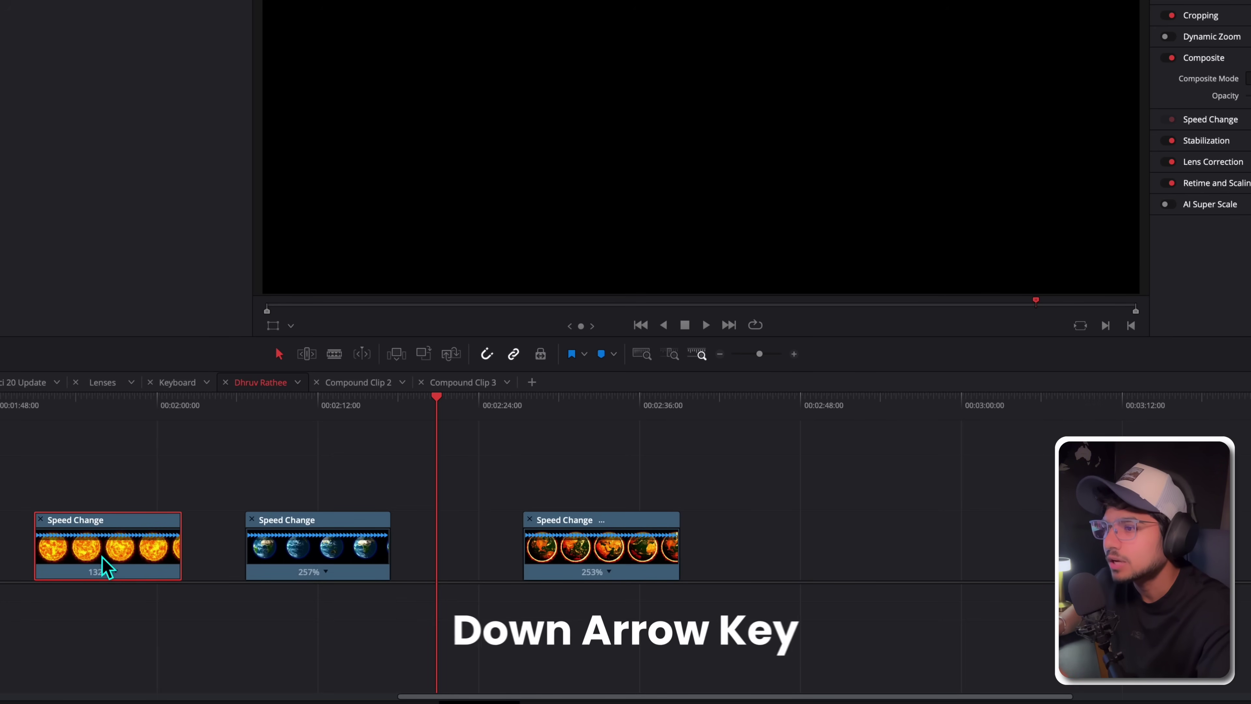
Convert the retimed 4.mp4 clip on the timeline into a new Fusion clip.
{"action": "key", "text": "Down"}
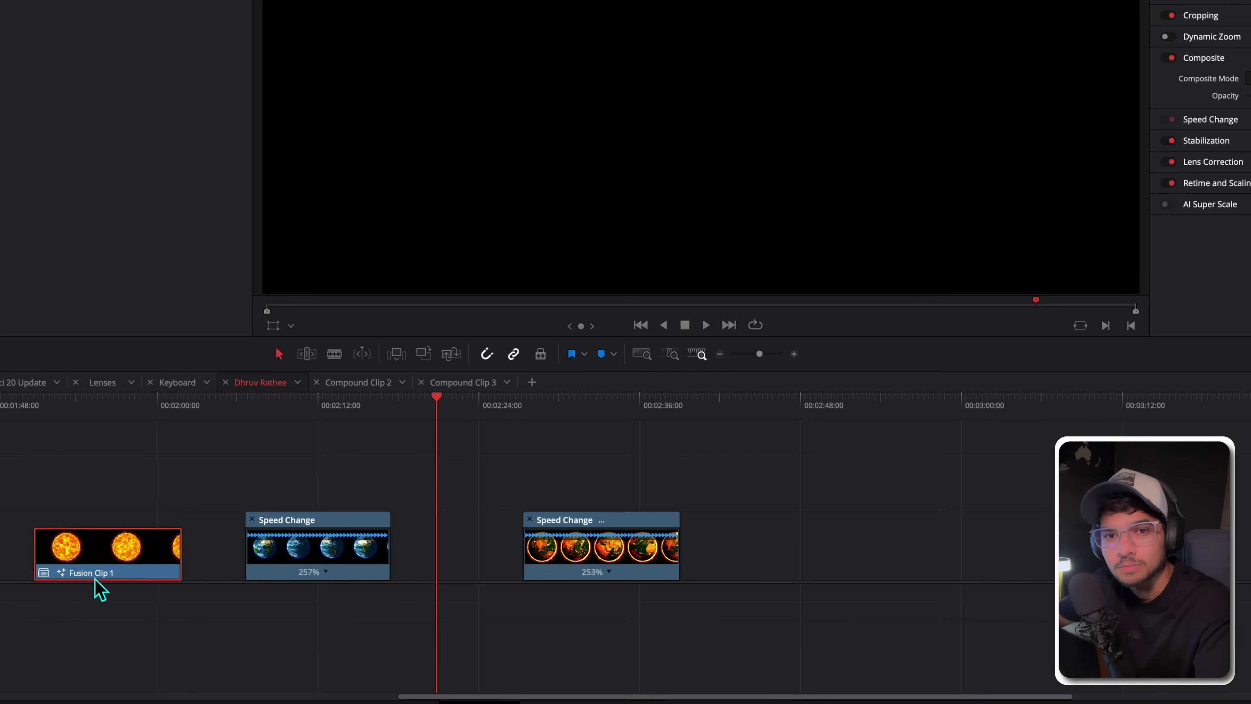
{"action": "key", "text": "ctrl+z"}
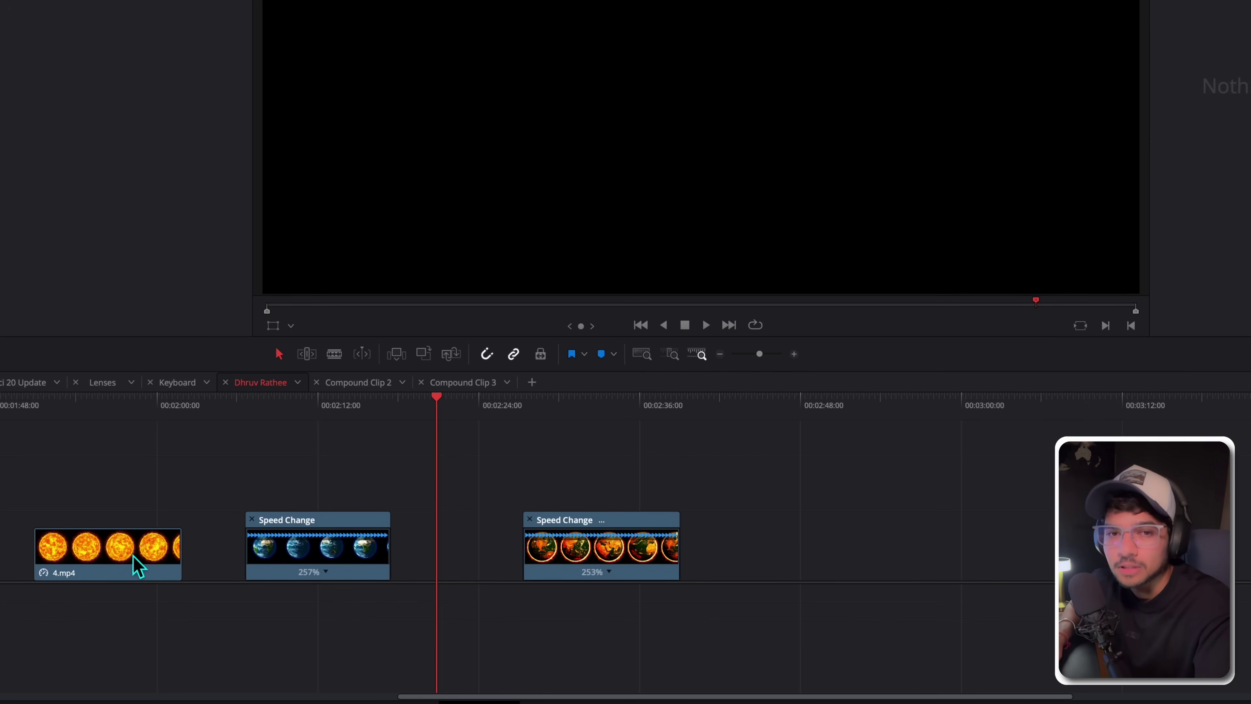
{"action": "right_click", "coordinate": [115, 551]}
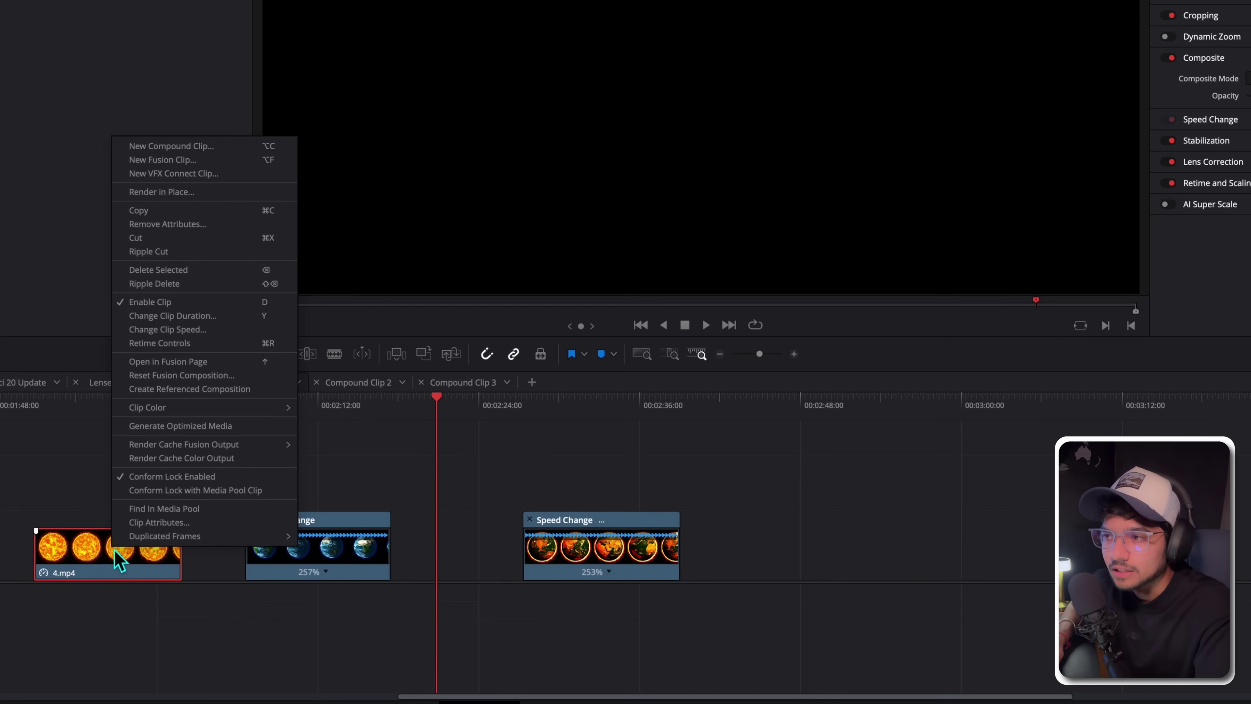
{"action": "left_click", "coordinate": [163, 162]}
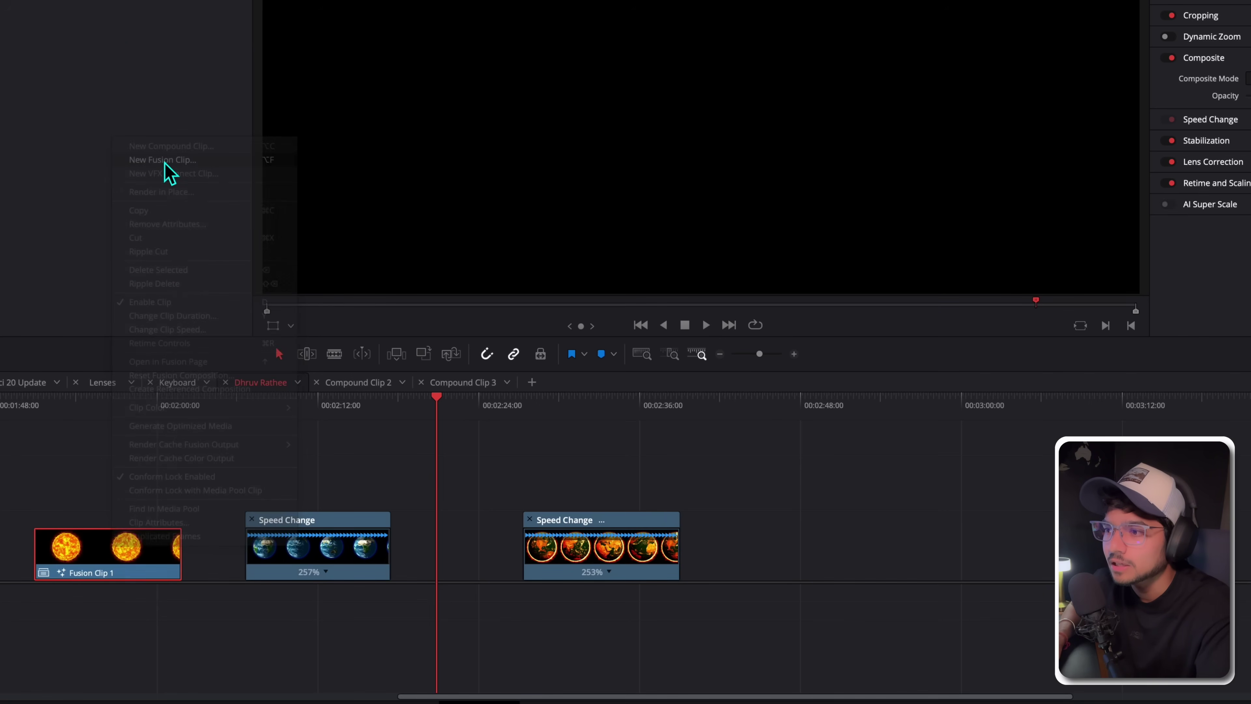
Convert the retimed 3.mp4 and 2.mp4 clips into two separate Fusion clips.
{"action": "left_click", "coordinate": [324, 560]}
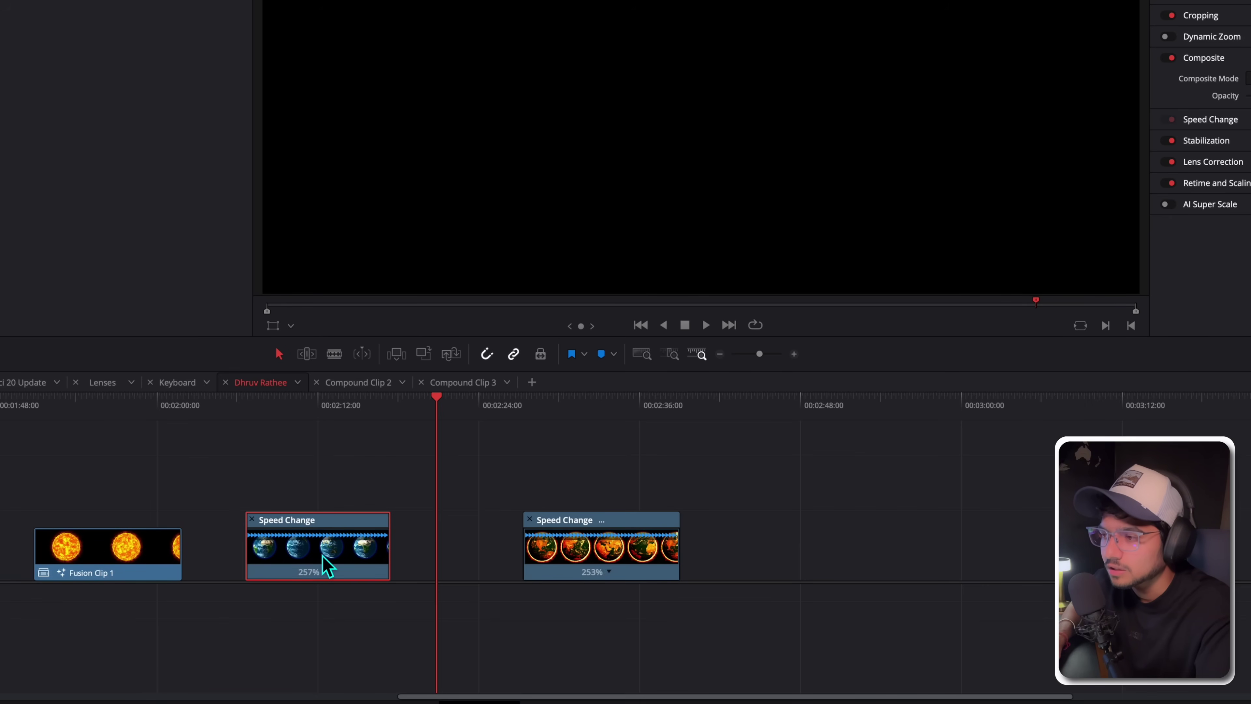
{"action": "key", "text": "Down"}
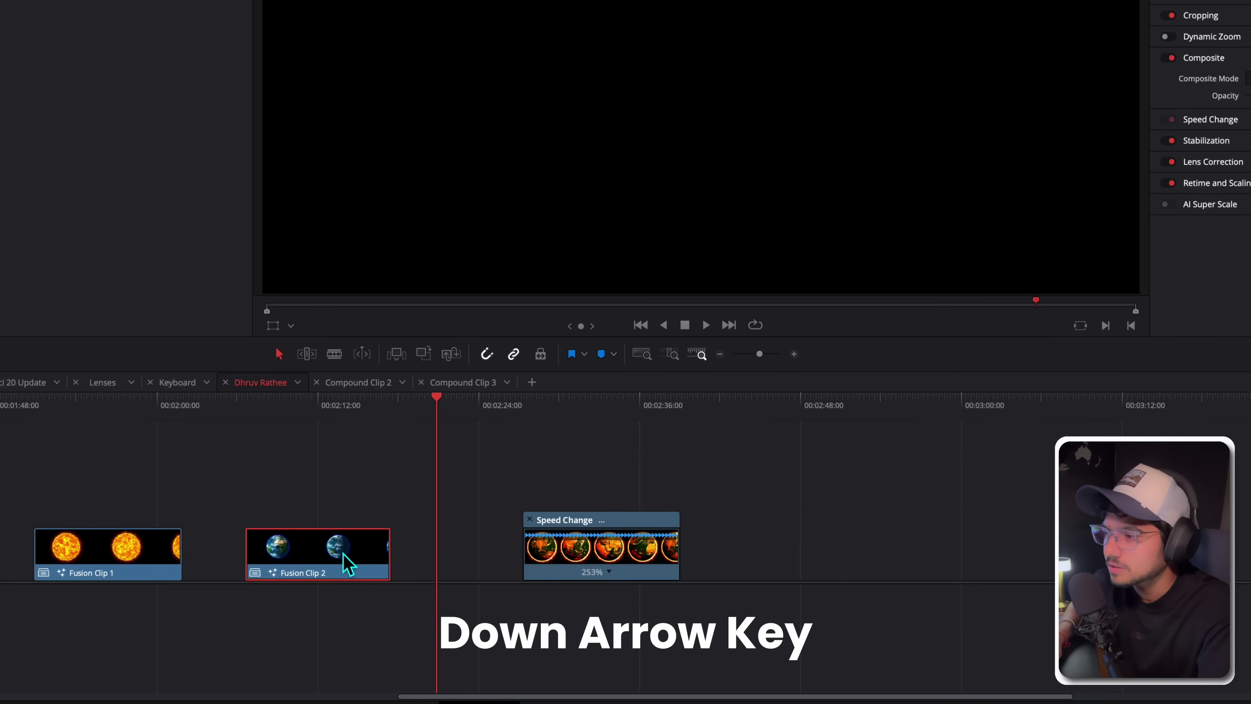
{"action": "left_click", "coordinate": [582, 554]}
{"action": "key", "text": "Down"}
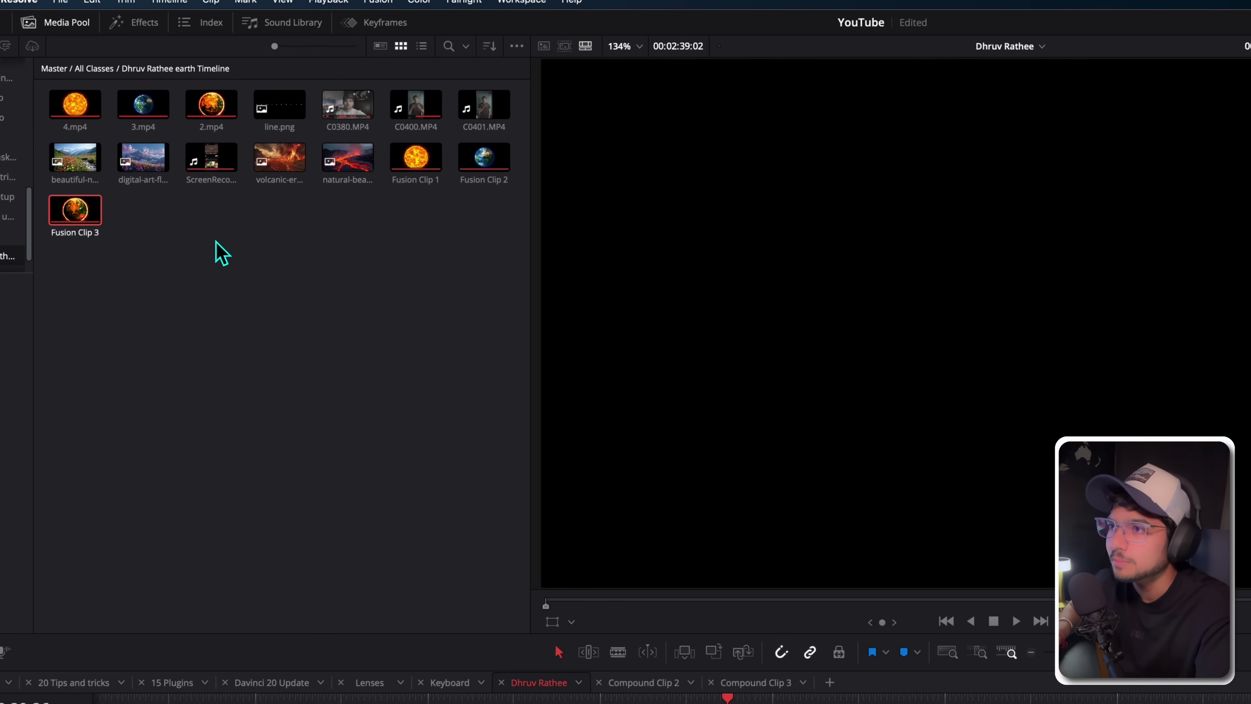
Create a new Fusion composition named TimeLINE in the media pool, with a duration of 00:00:05:00 at 30 fps.
{"action": "left_click_drag", "start_coordinate": [173, 203], "coordinate": [461, 510]}
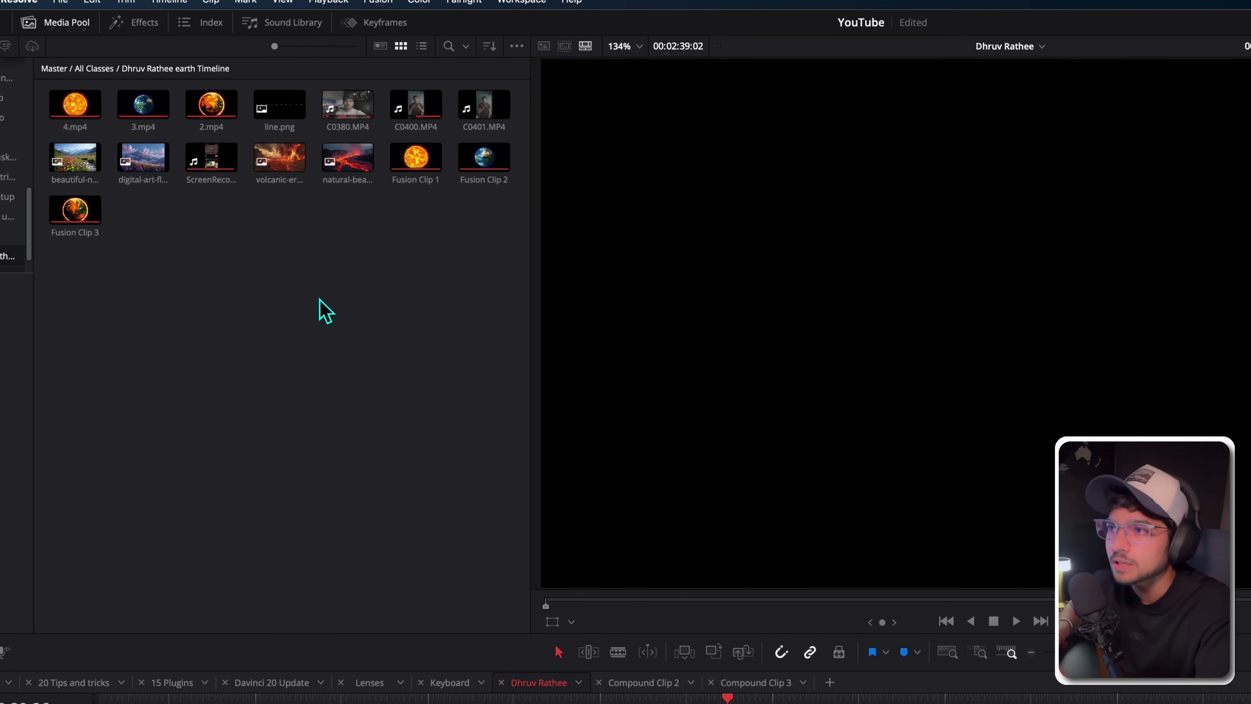
{"action": "right_click", "coordinate": [302, 298]}
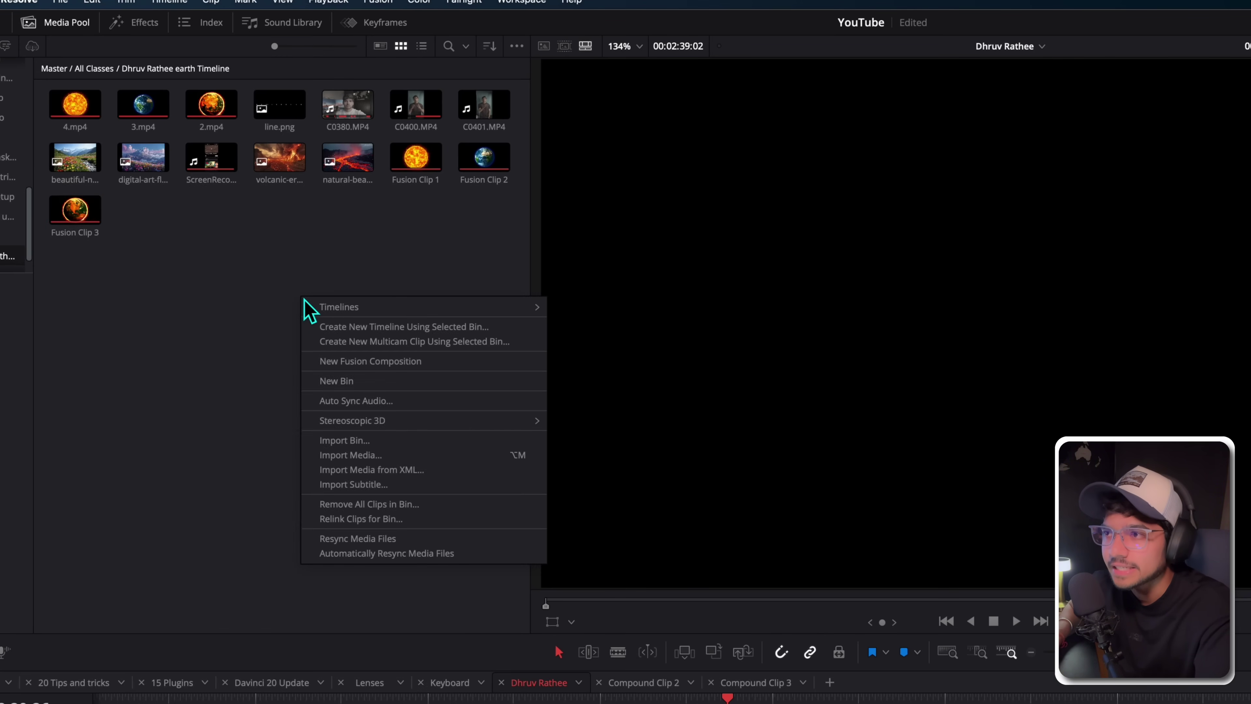
{"action": "left_click", "coordinate": [372, 361]}
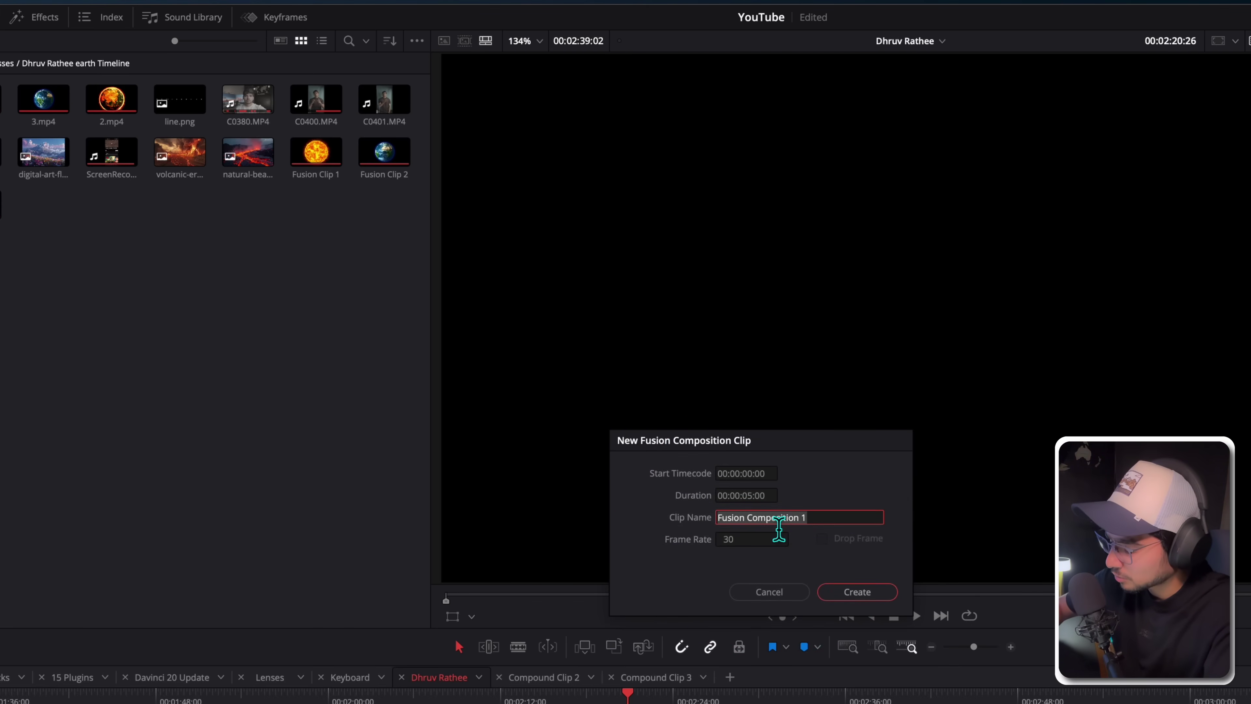
{"action": "type", "text": "TimeLINE"}
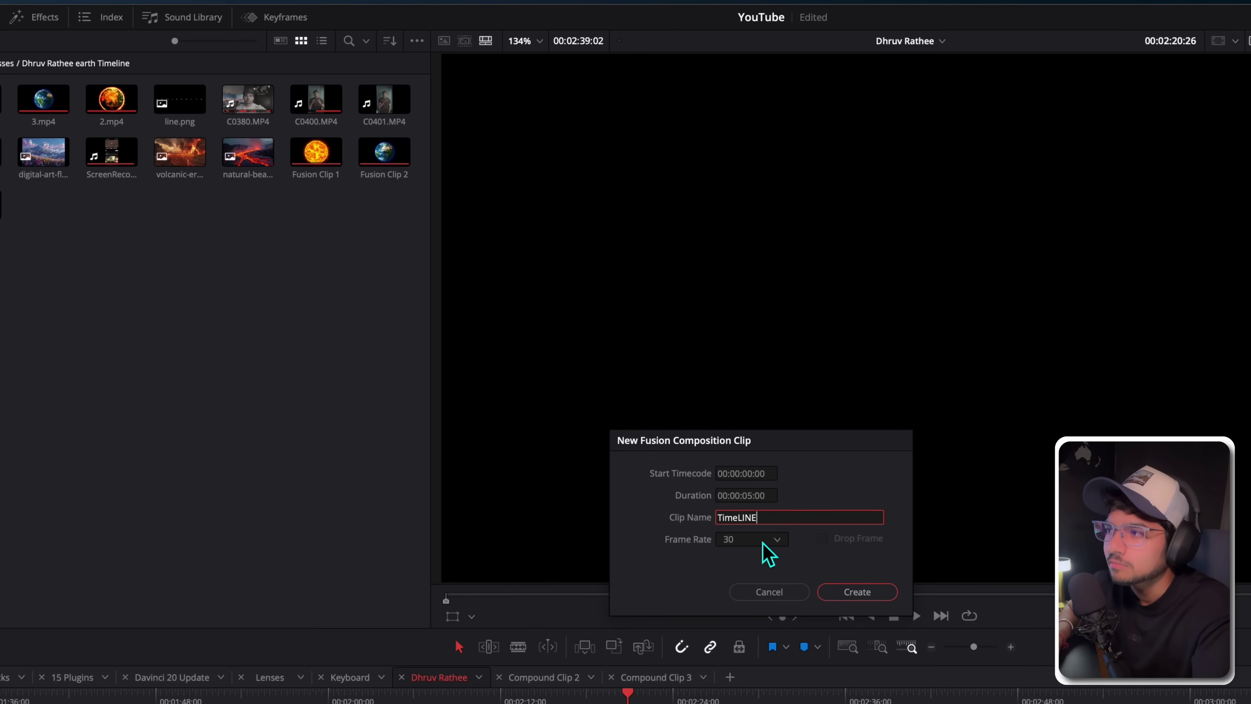
{"action": "left_click", "coordinate": [863, 593]}
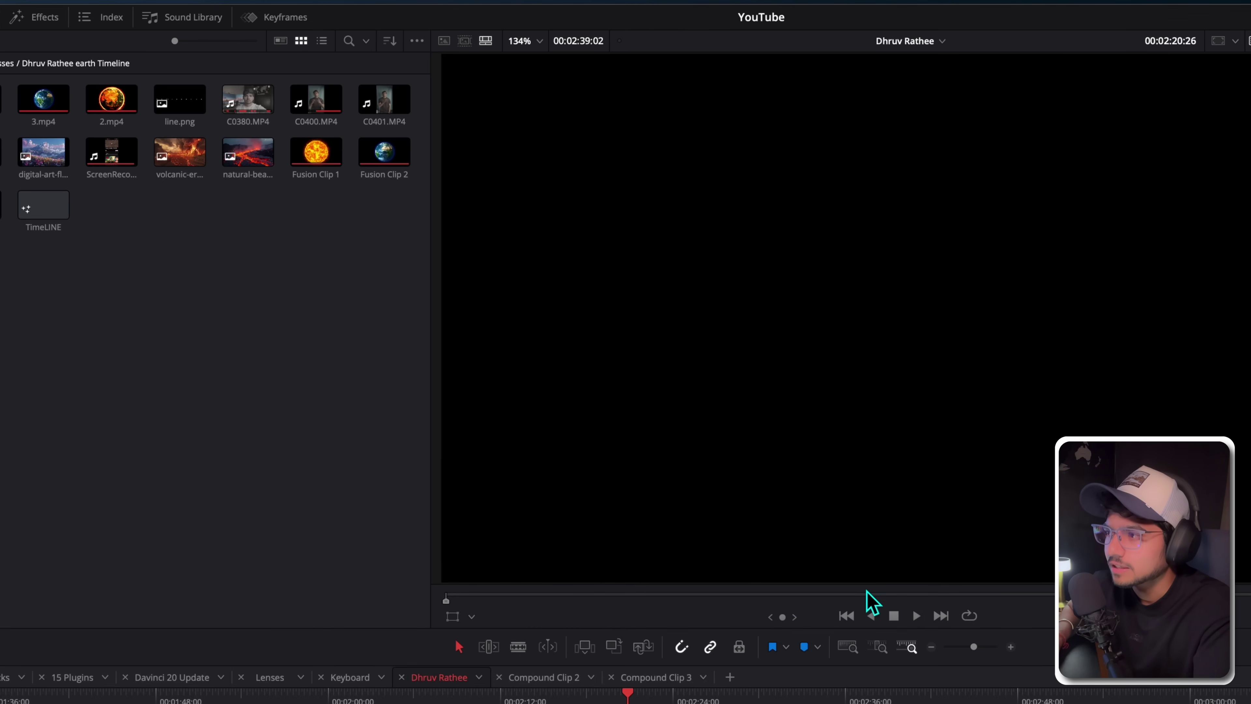
Place the TimeLINE composition on the timeline just after 00:02:48:00 and delete the three Fusion clips ahead of it.
{"action": "left_click", "coordinate": [44, 217]}
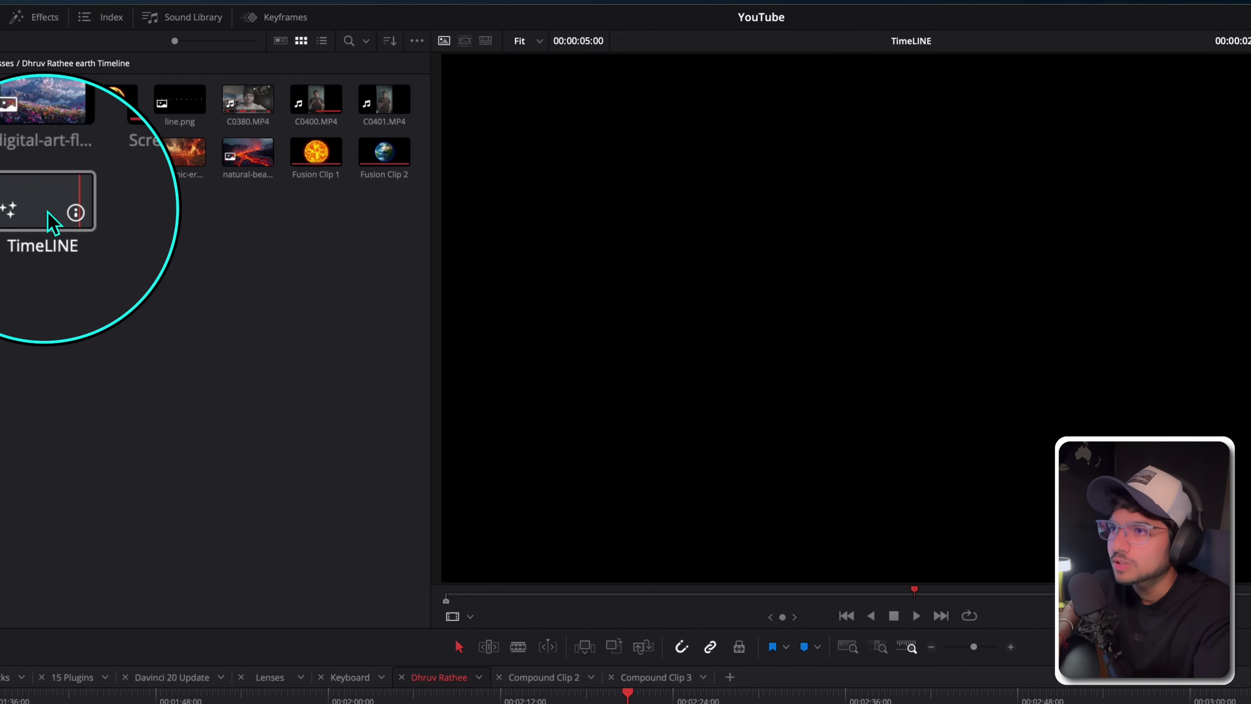
{"action": "left_click_drag", "start_coordinate": [56, 218], "coordinate": [813, 599]}
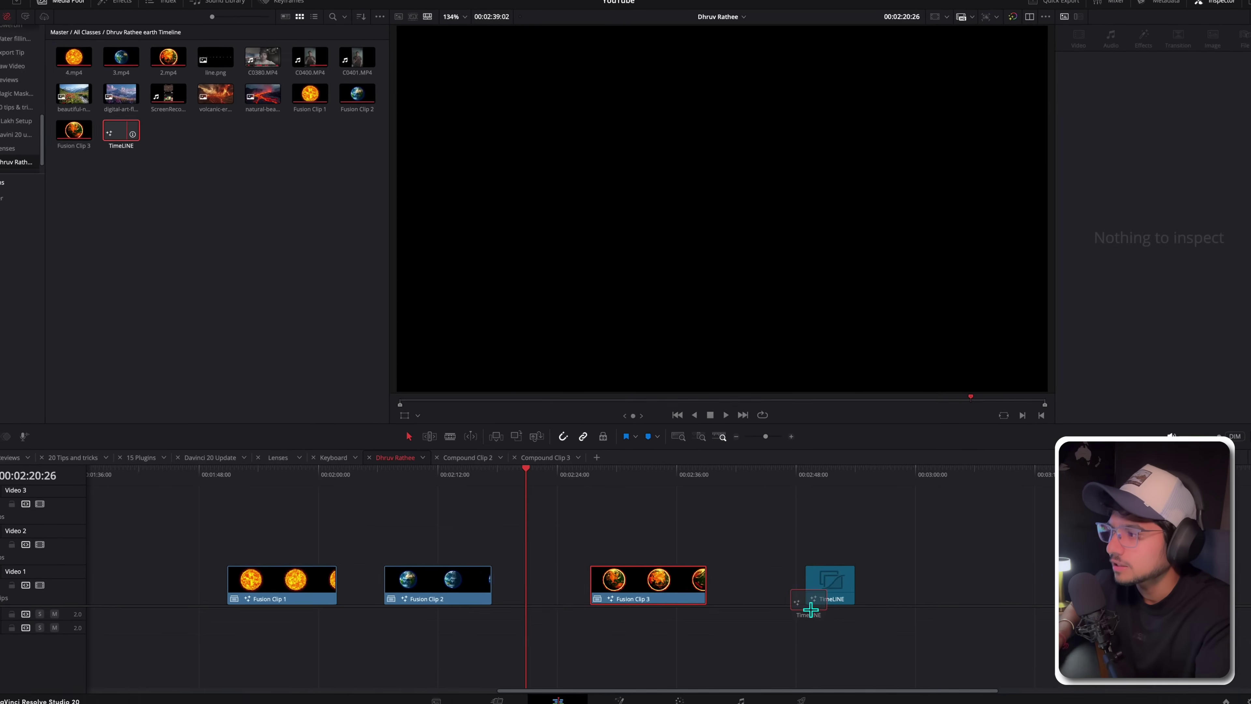
{"action": "left_click", "coordinate": [670, 456]}
{"action": "left_click_drag", "start_coordinate": [493, 463], "coordinate": [0, 650]}
{"action": "key", "text": "Delete"}
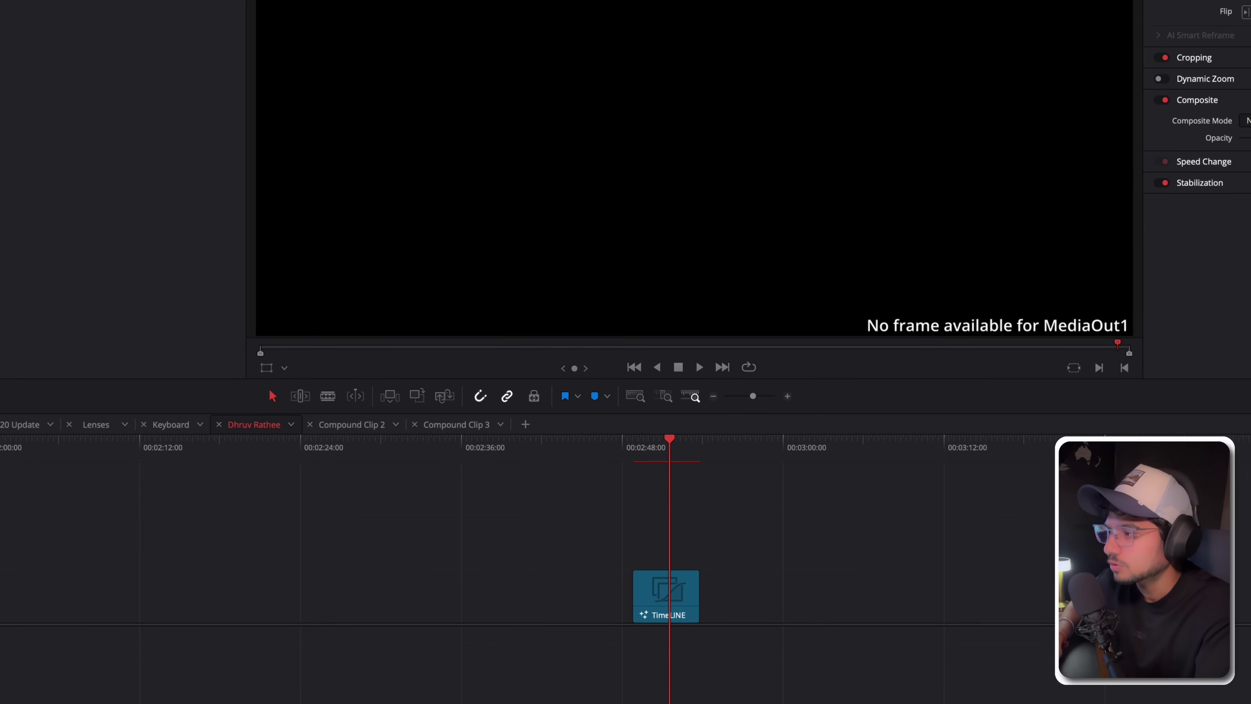
Open the TimeLINE composition in the Fusion page and move the MediaOut1 node far to the right in the node graph.
{"action": "left_click", "coordinate": [691, 599]}
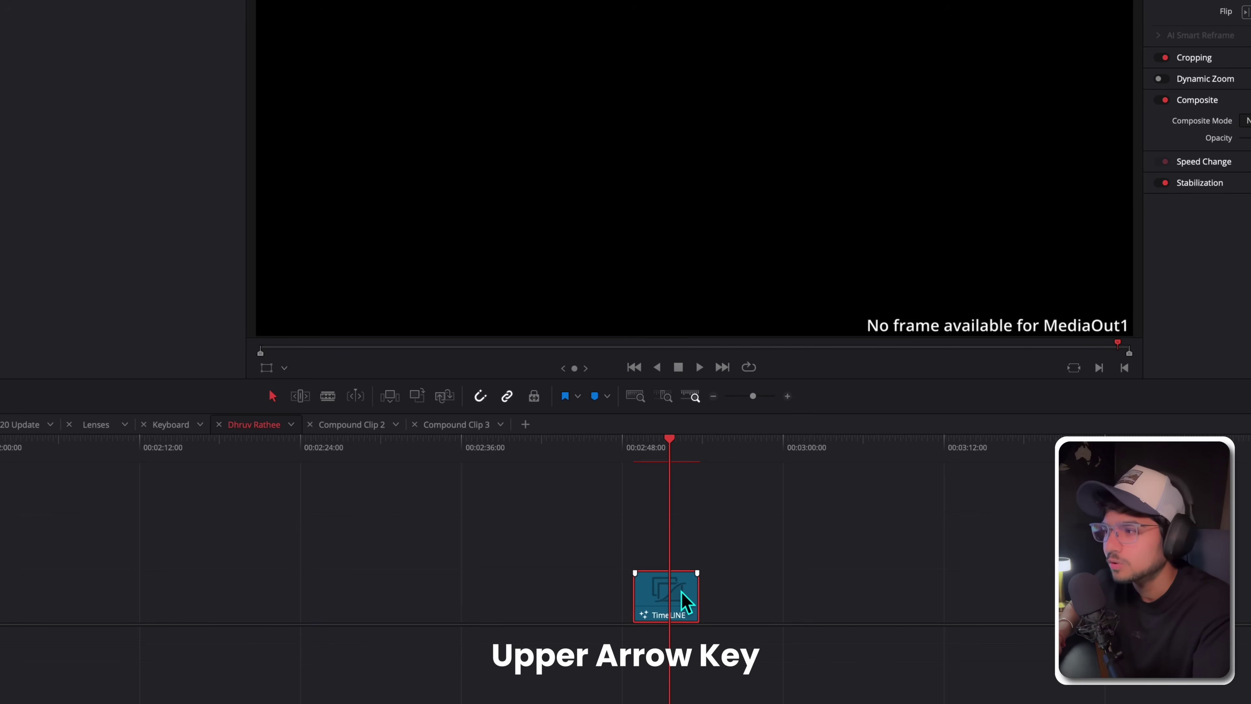
{"action": "right_click", "coordinate": [681, 592]}
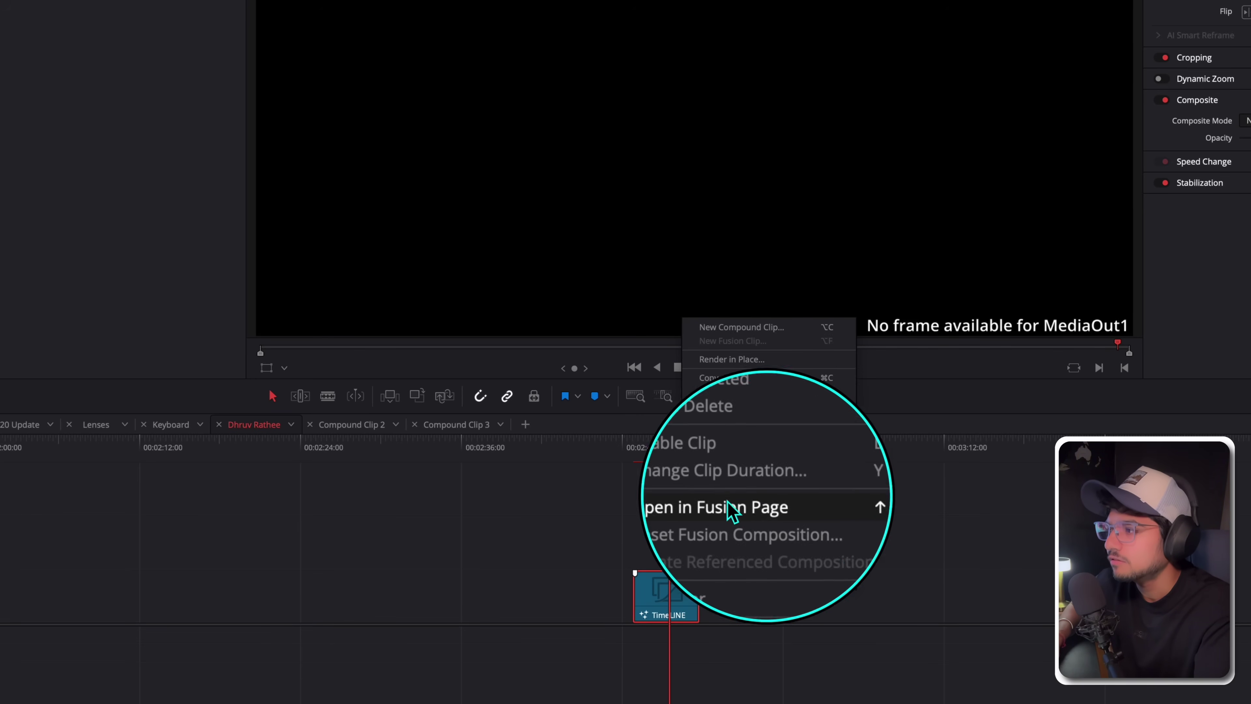
{"action": "left_click", "coordinate": [750, 502]}
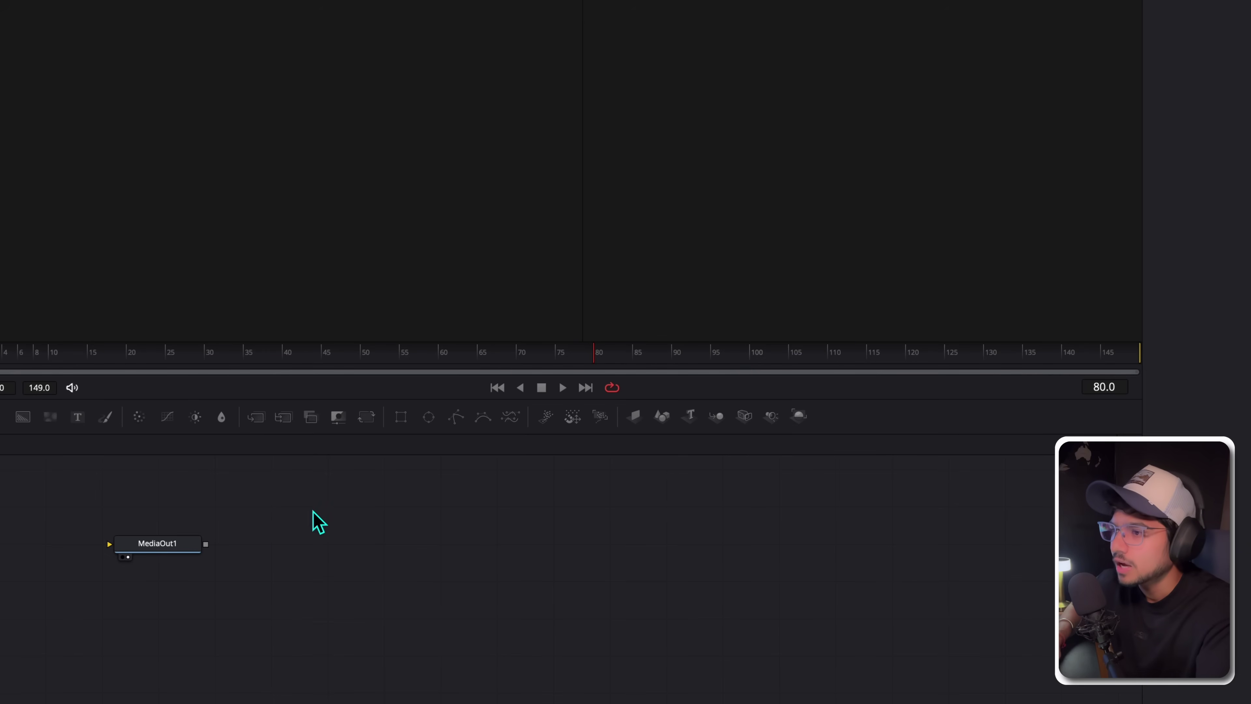
{"action": "scroll", "coordinate": [233, 547], "scroll_direction": "up", "scroll_amount": 3}
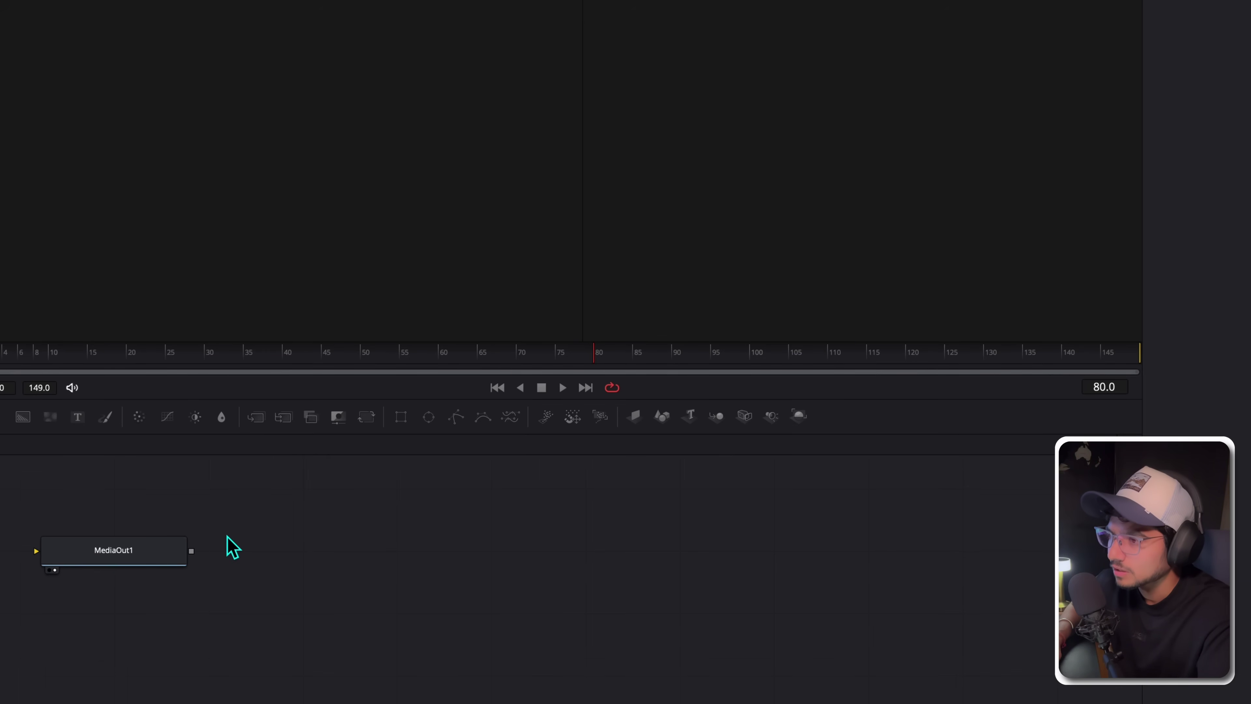
{"action": "left_click_drag", "start_coordinate": [91, 559], "coordinate": [1003, 619]}
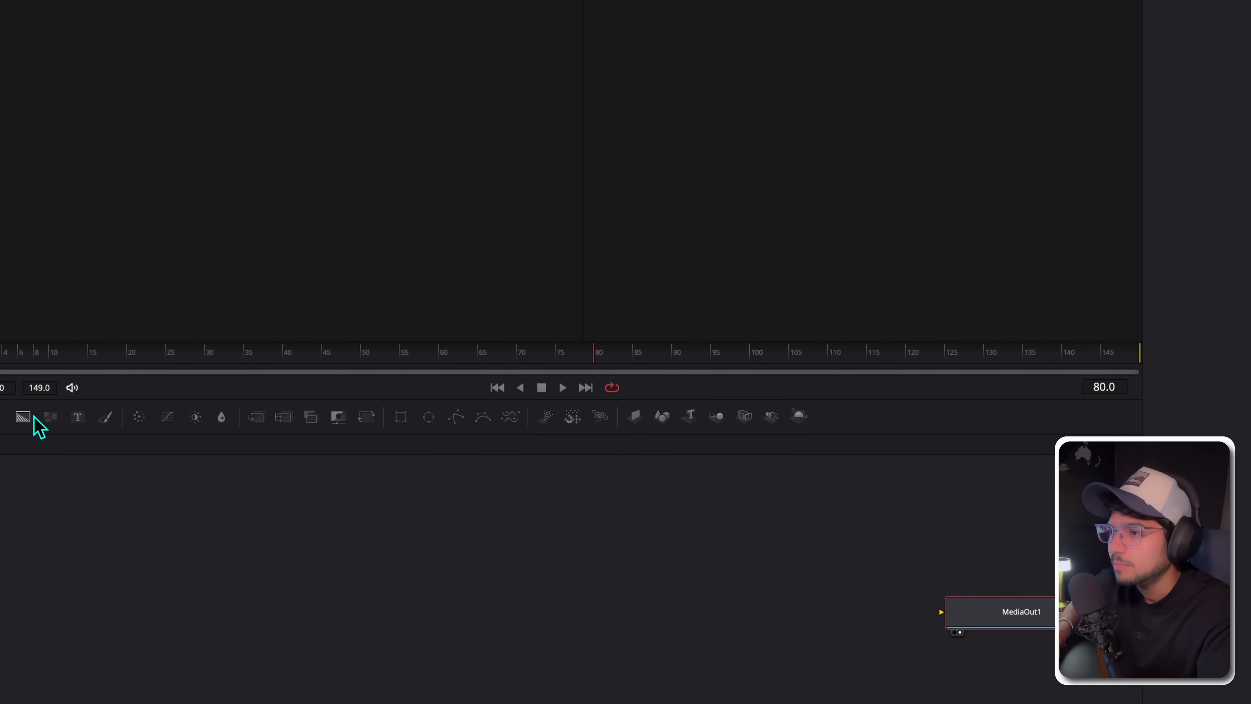
Add a Background node well to the left of MediaOut1, connect it to MediaOut1 and line it up in the node graph.
{"action": "left_click_drag", "start_coordinate": [23, 417], "coordinate": [0, 510]}
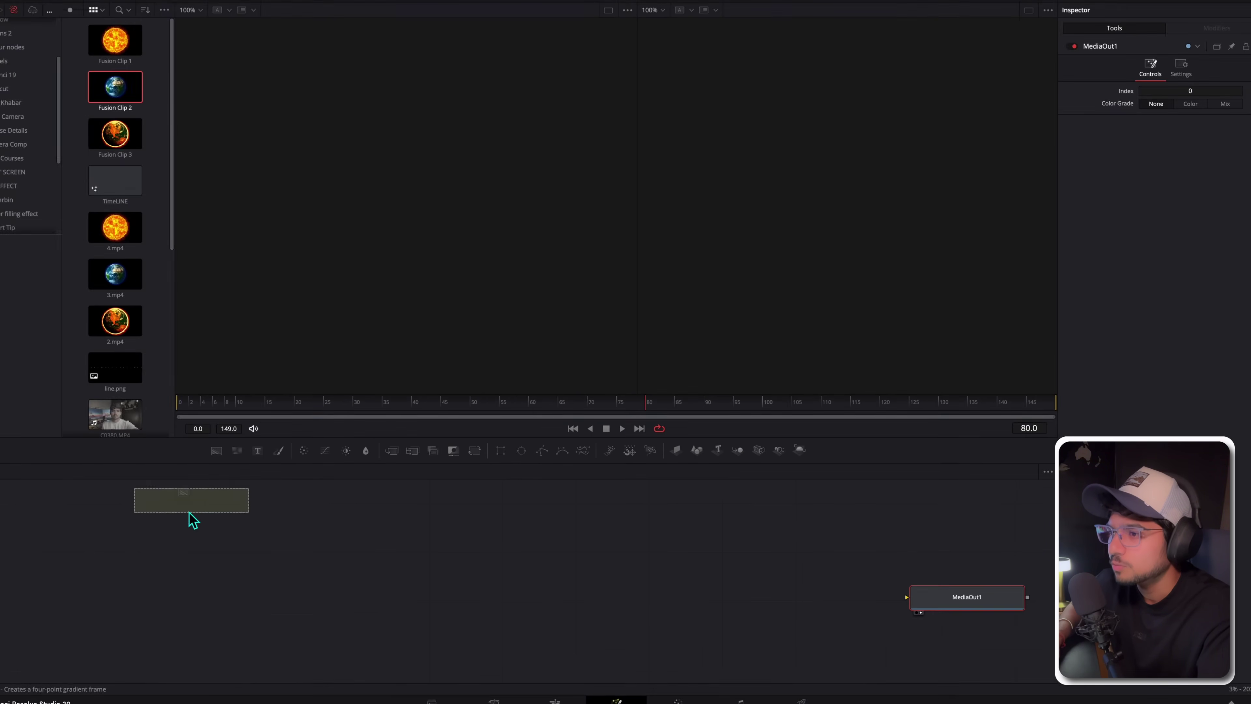
{"action": "left_click_drag", "start_coordinate": [189, 513], "coordinate": [84, 584]}
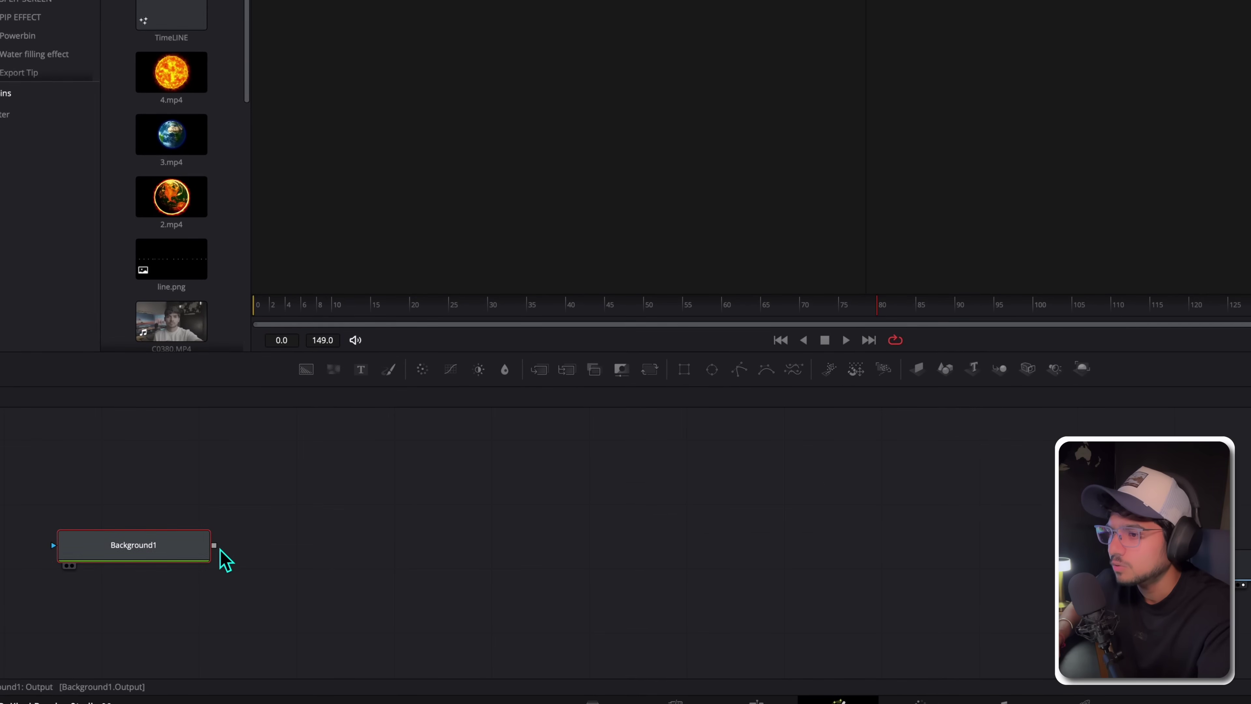
{"action": "left_click_drag", "start_coordinate": [215, 547], "coordinate": [1250, 576]}
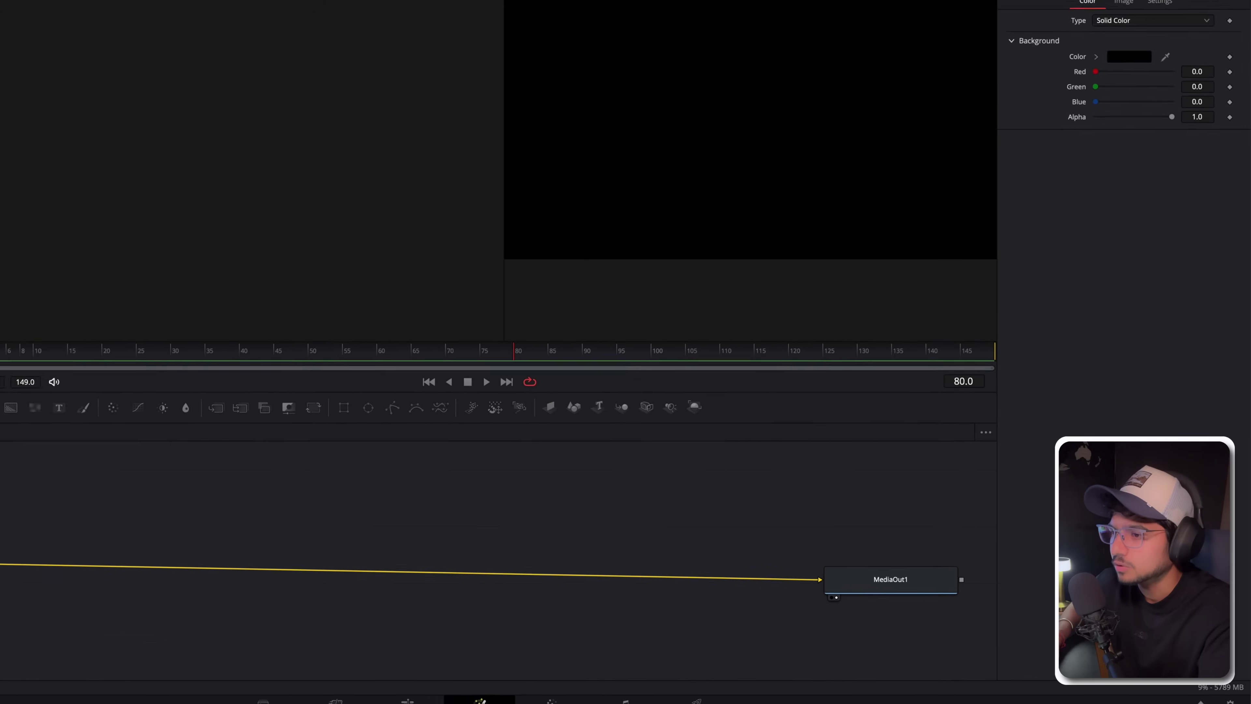
{"action": "left_click_drag", "start_coordinate": [0, 528], "coordinate": [790, 671]}
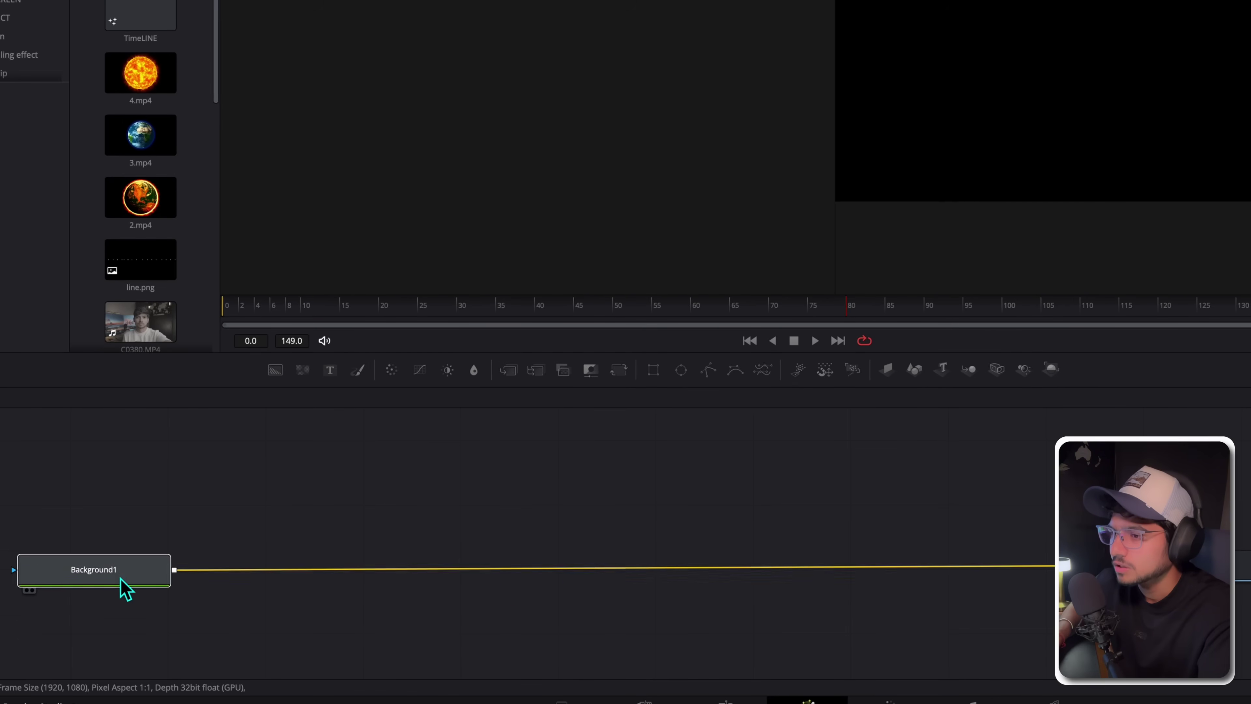
{"action": "left_click_drag", "start_coordinate": [126, 587], "coordinate": [127, 617]}
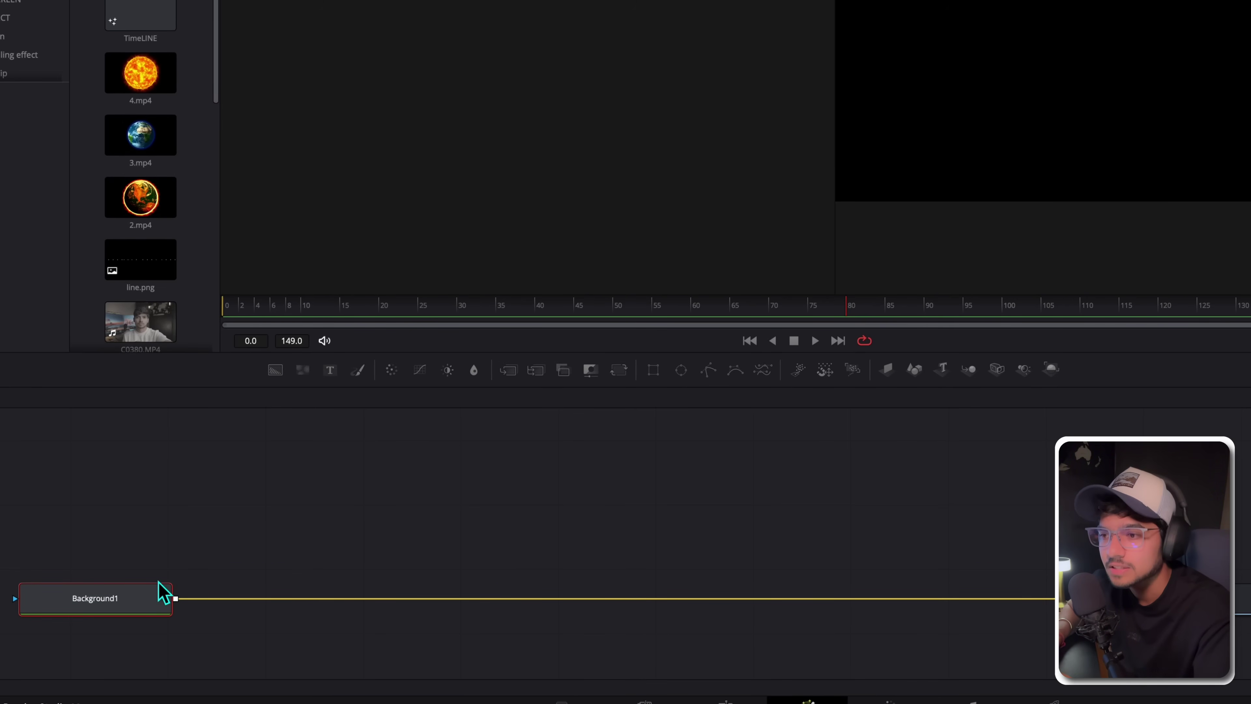
{"action": "left_click_drag", "start_coordinate": [84, 601], "coordinate": [103, 601]}
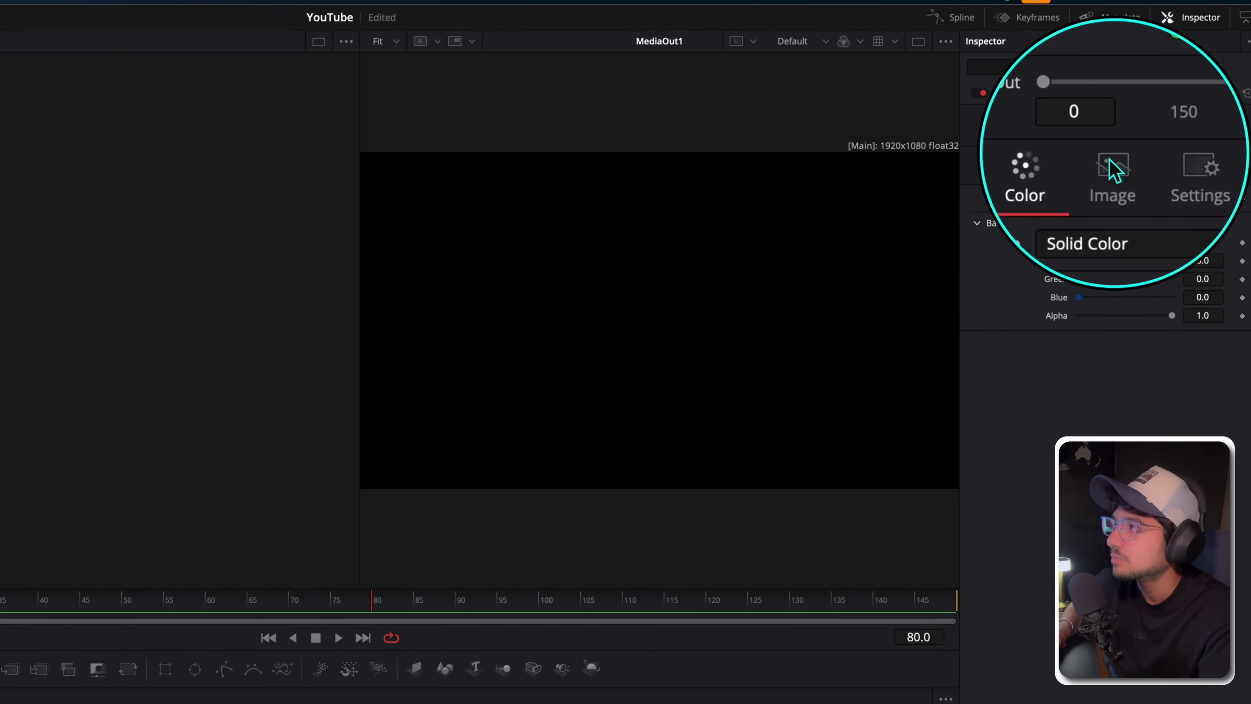
Add line.png to the node graph above the Background1 connection and show it in the first viewer to check its resolution.
{"action": "left_click", "coordinate": [1119, 166]}
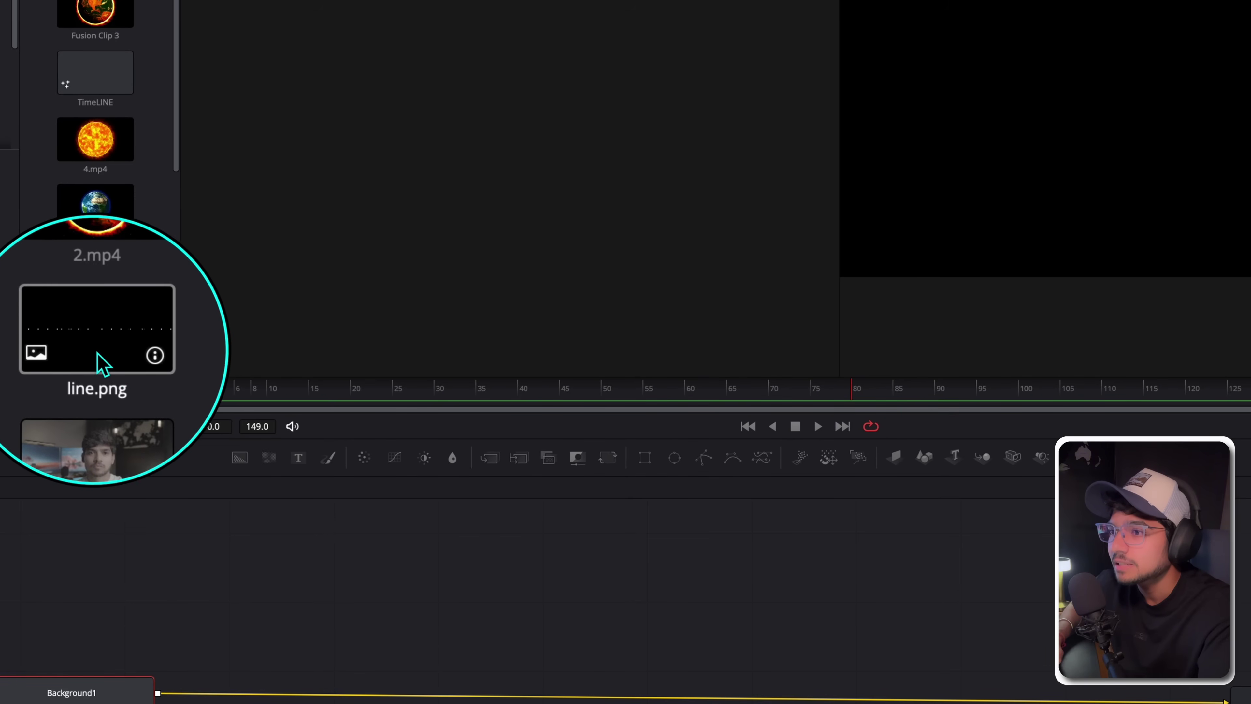
{"action": "left_click_drag", "start_coordinate": [92, 348], "coordinate": [366, 587]}
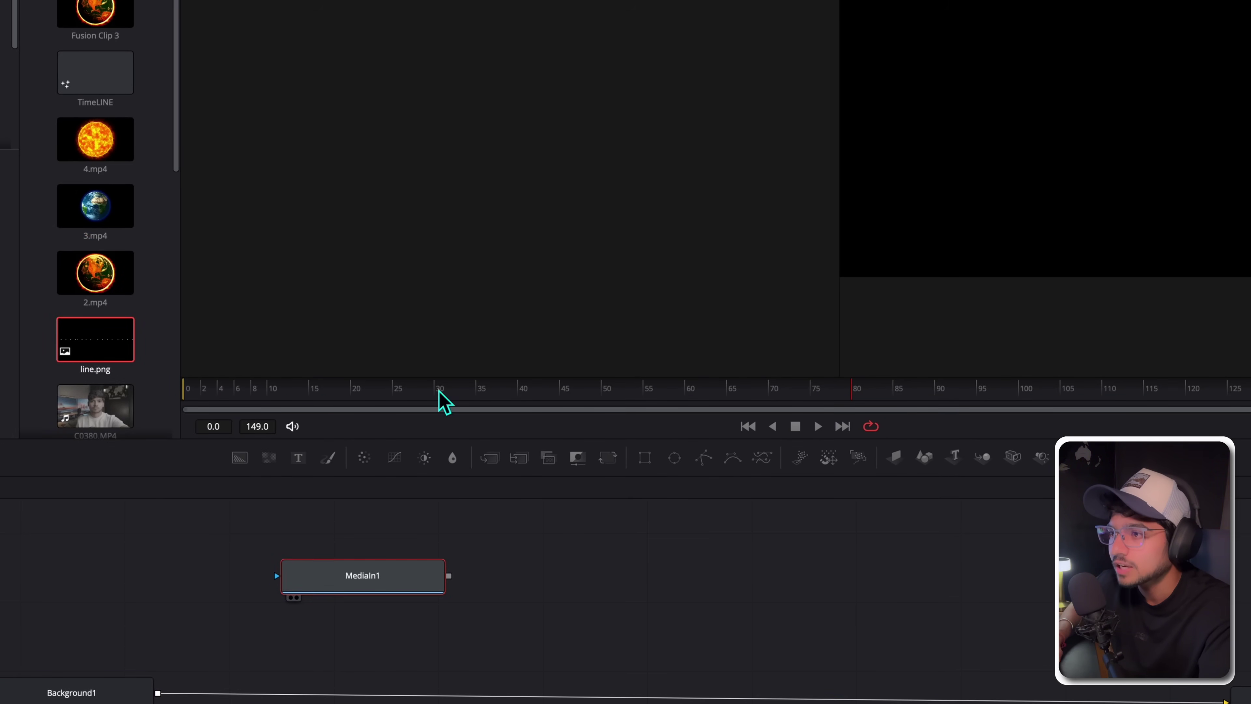
{"action": "key", "text": "1"}
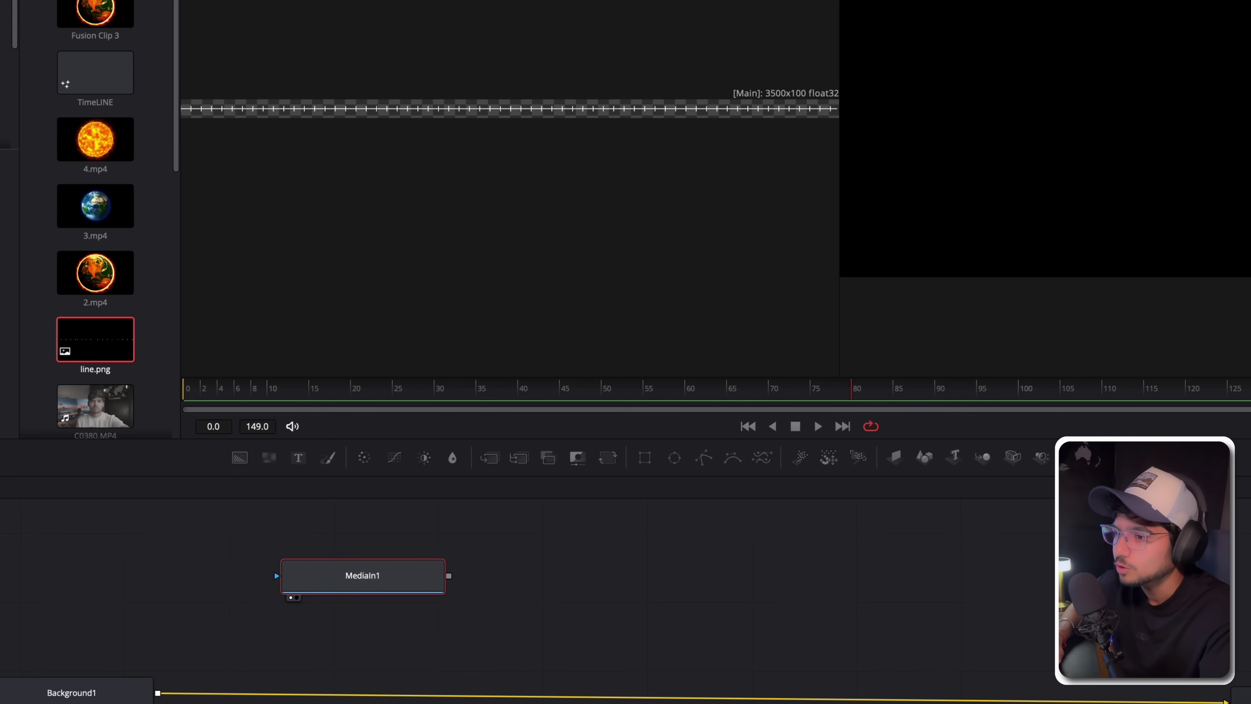
Turn off Auto Resolution on Background1 with its width set to 3500, and switch to a single viewer.
{"action": "left_click", "coordinate": [73, 699]}
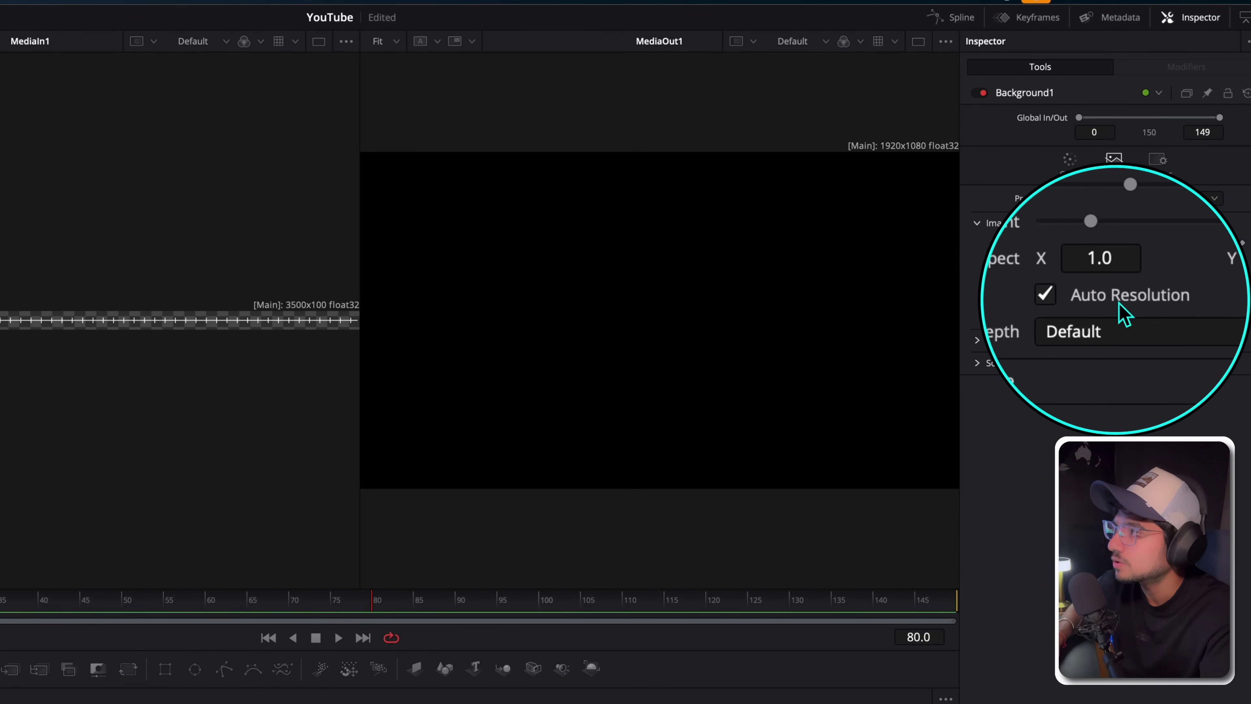
{"action": "left_click", "coordinate": [1079, 296]}
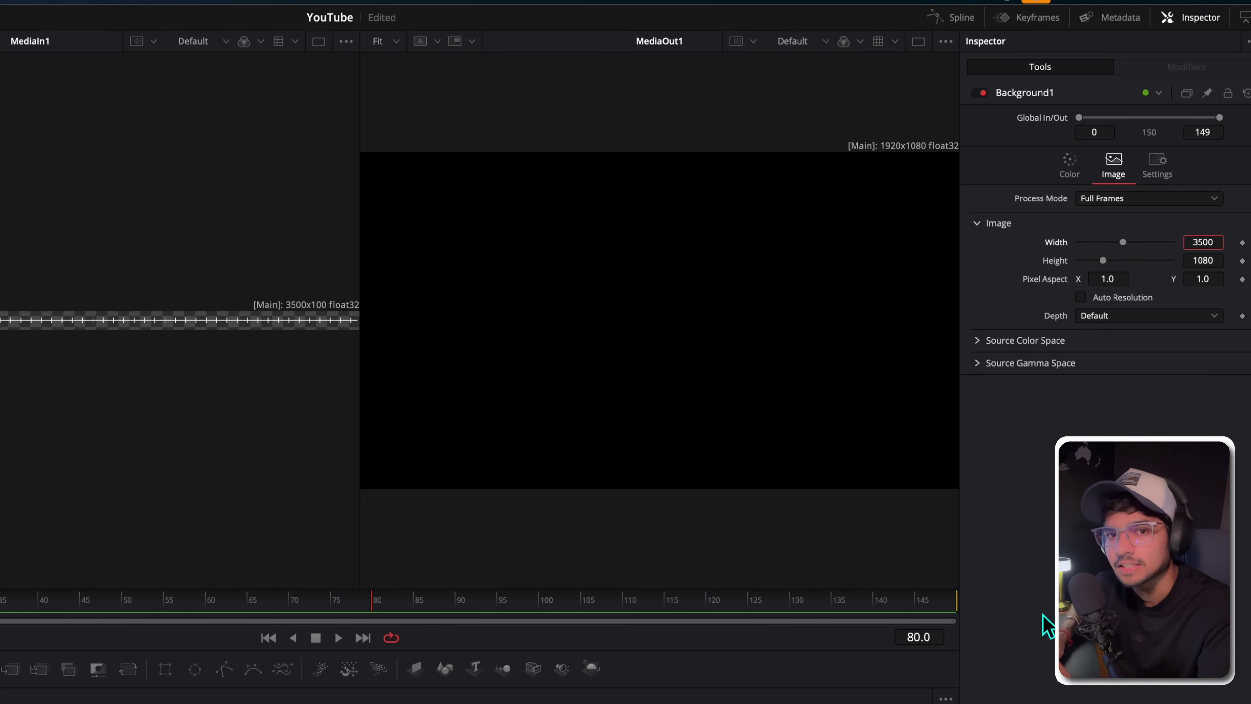
{"action": "key", "text": "Tab"}
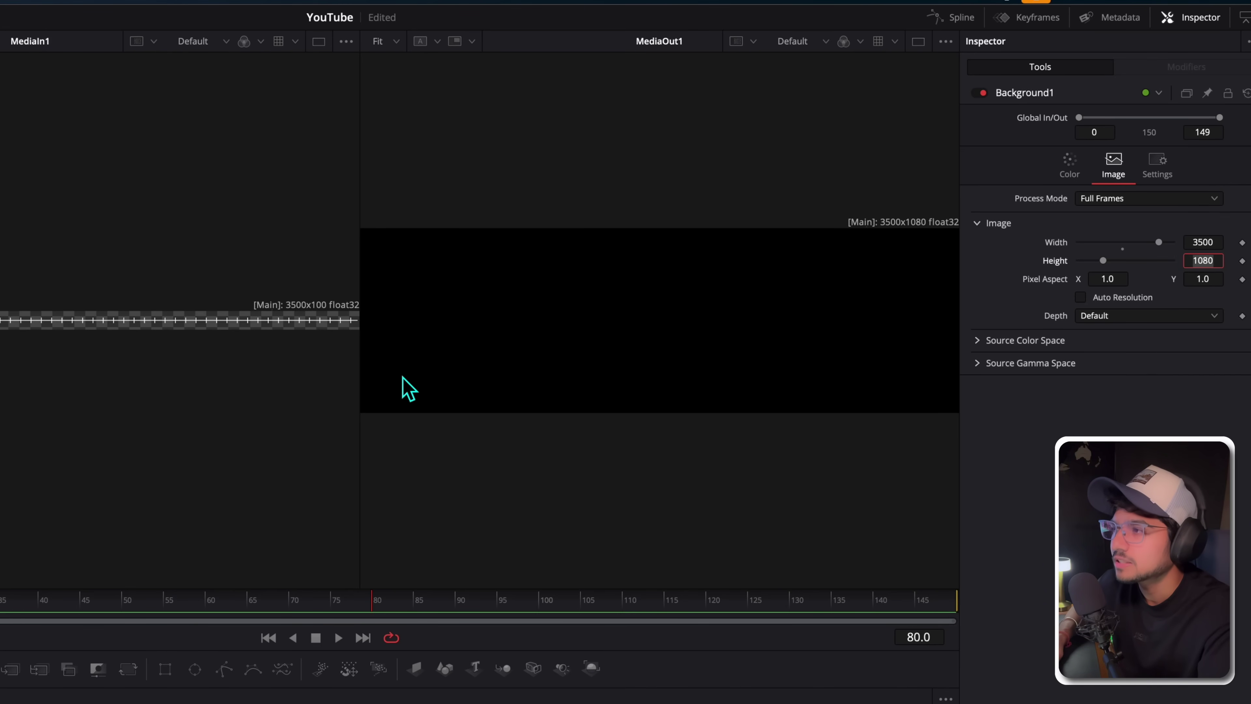
{"action": "left_click", "coordinate": [919, 43]}
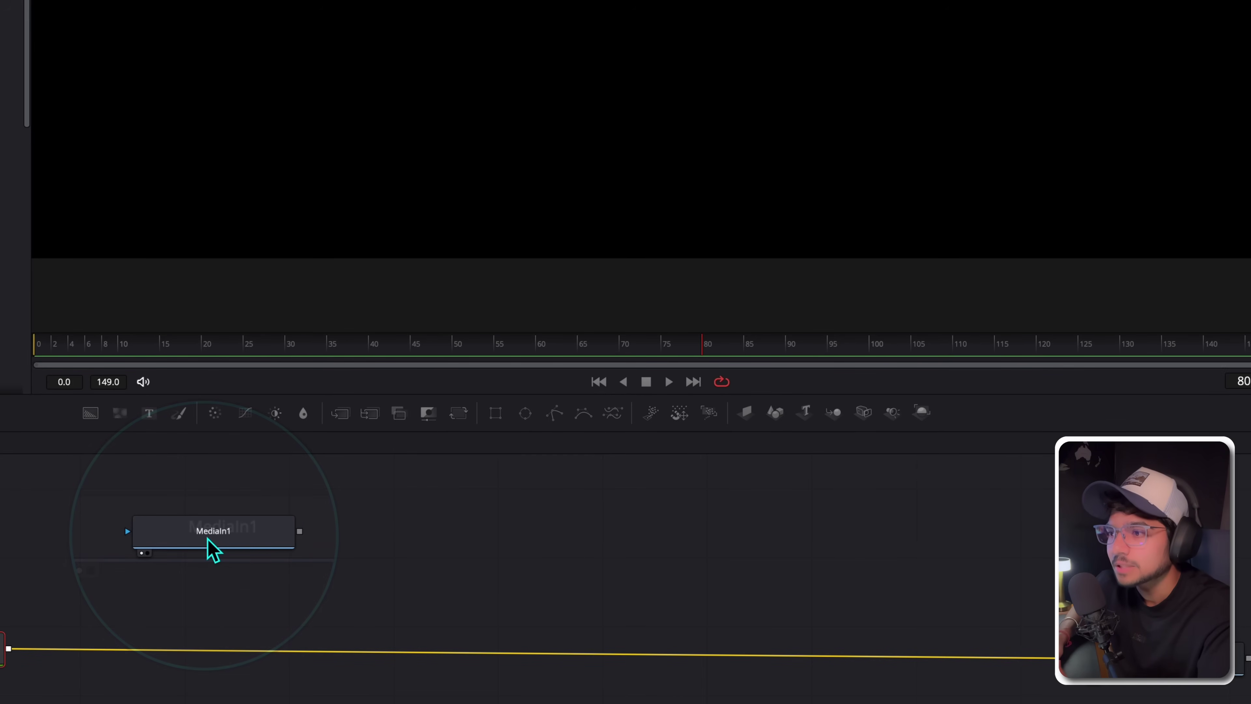
Merge the line.png node over Background1 and move the line down to the lower part of the frame.
{"action": "left_click_drag", "start_coordinate": [301, 531], "coordinate": [10, 650]}
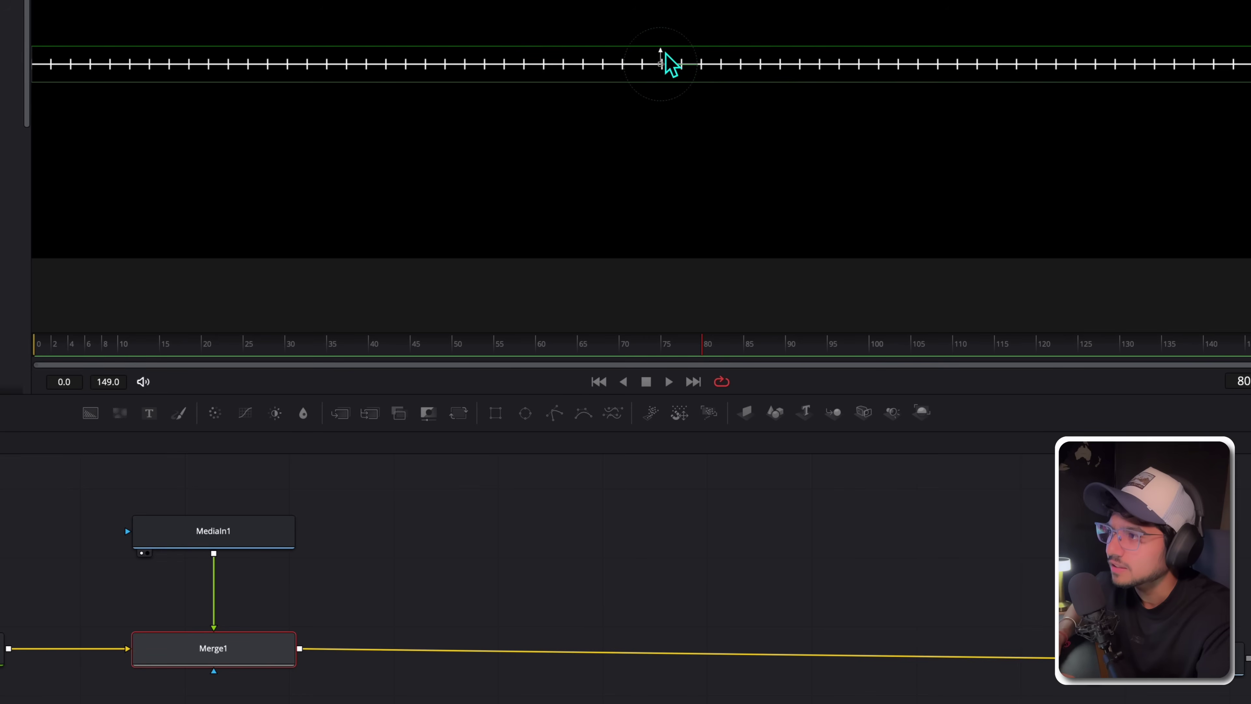
{"action": "left_click_drag", "start_coordinate": [663, 55], "coordinate": [650, 196]}
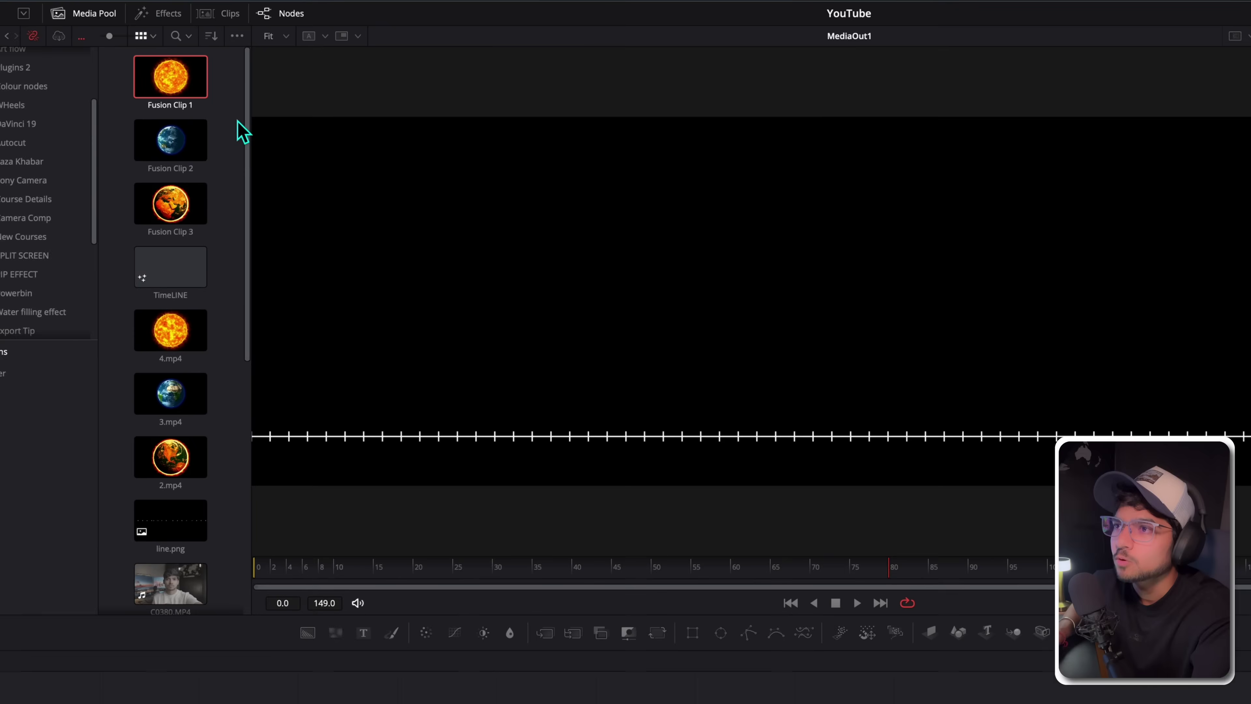
Add Fusion Clip 3 to the node graph and merge it over the output of Merge1.
{"action": "left_click_drag", "start_coordinate": [181, 221], "coordinate": [619, 703]}
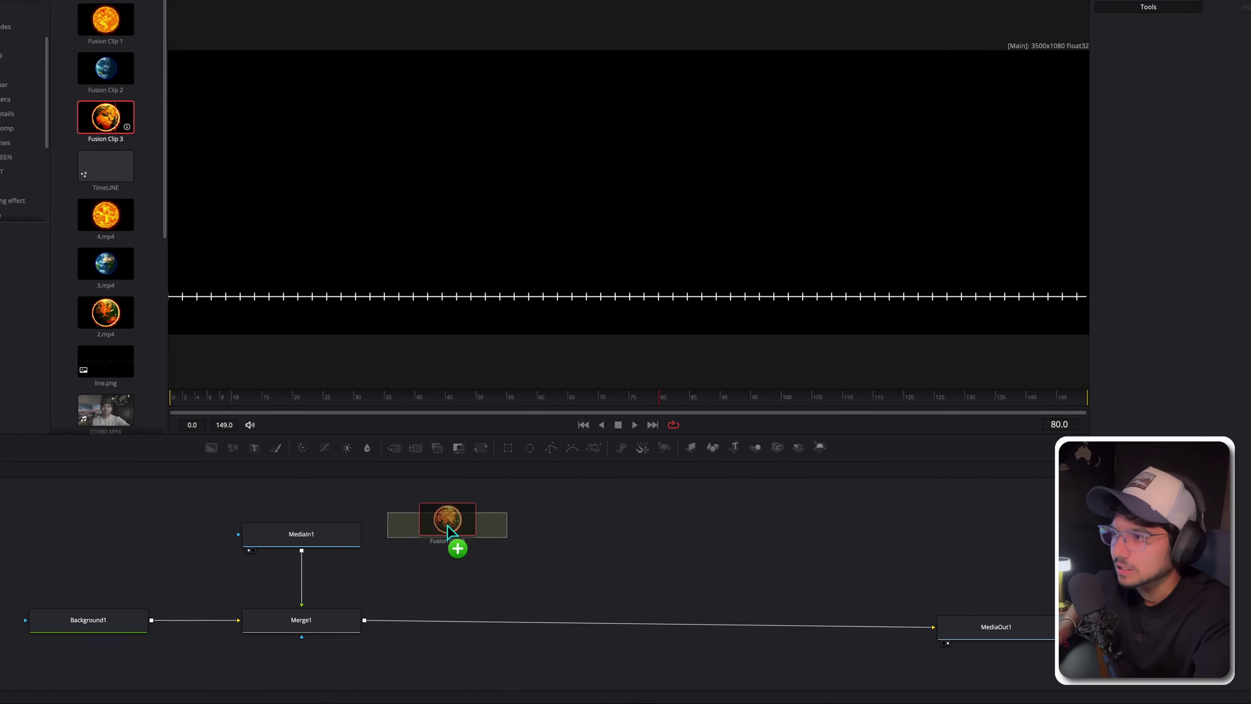
{"action": "left_click_drag", "start_coordinate": [448, 530], "coordinate": [640, 564]}
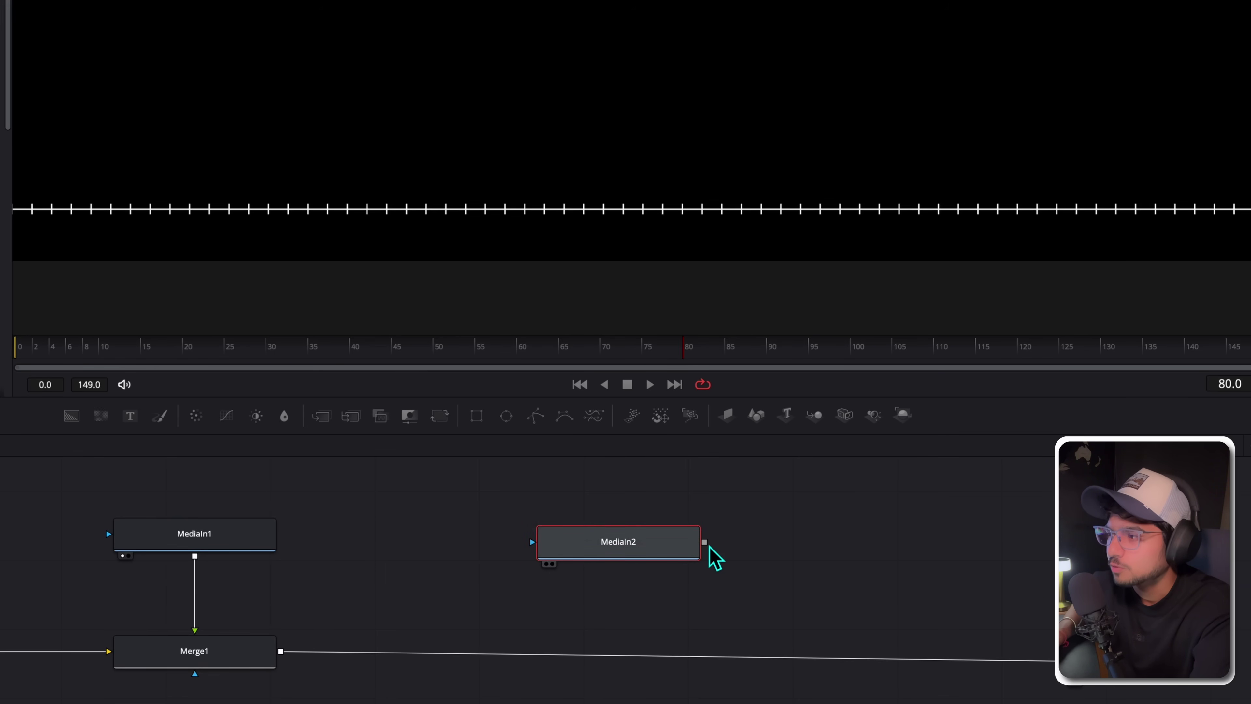
{"action": "left_click_drag", "start_coordinate": [705, 543], "coordinate": [289, 658]}
{"action": "left_click", "coordinate": [636, 556]}
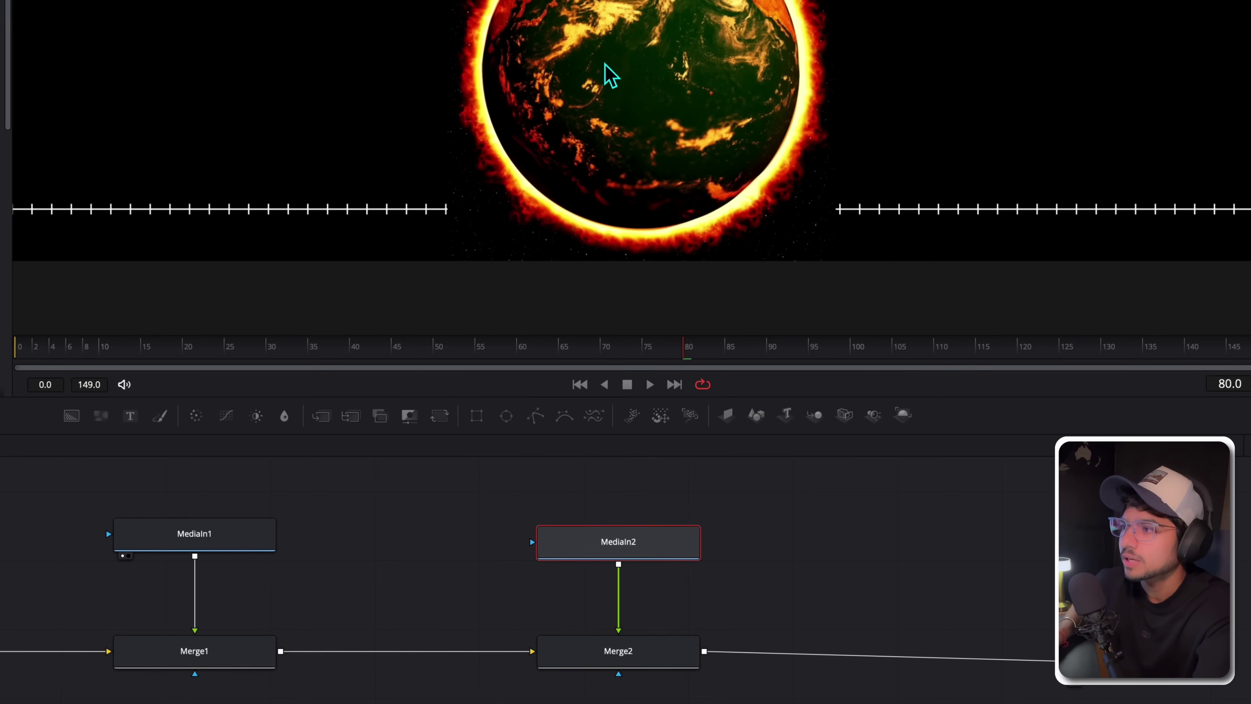
Shrink the Fusion Clip 3 planet to a size of about 0.31, rest it on the line at Y about 0.28 and set Merge2 to Screen.
{"action": "left_click", "coordinate": [642, 660]}
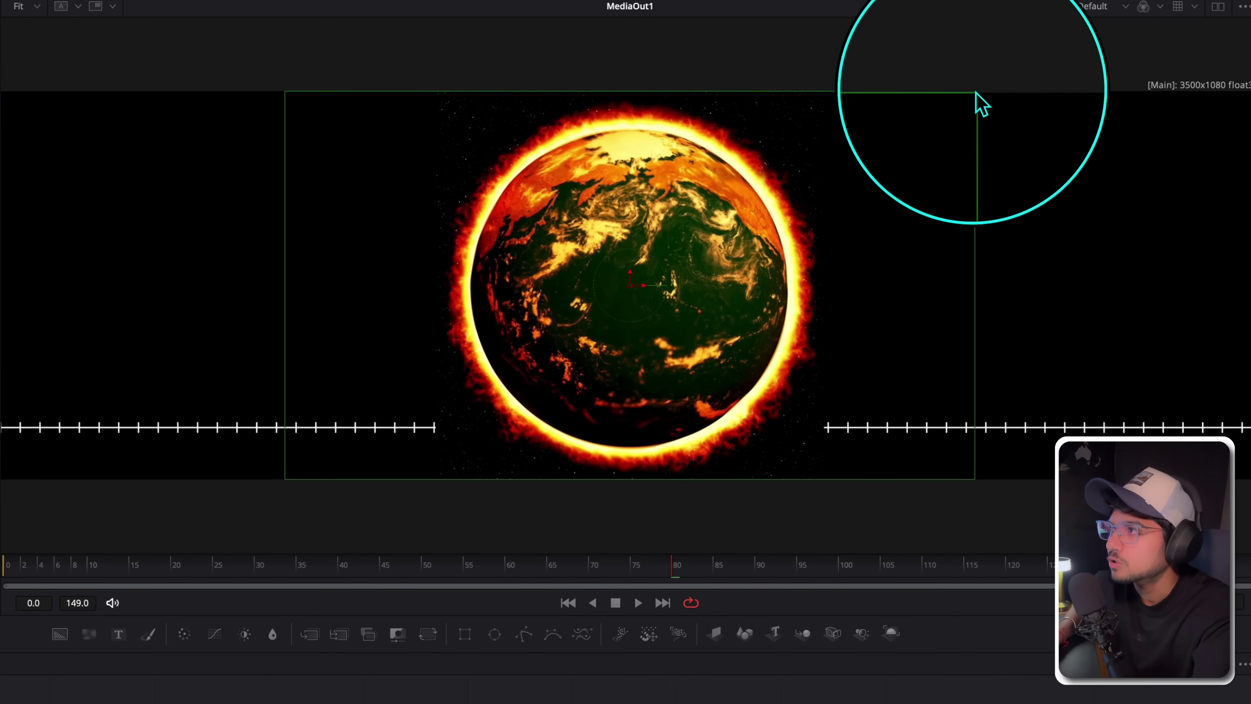
{"action": "left_click_drag", "start_coordinate": [978, 95], "coordinate": [743, 287]}
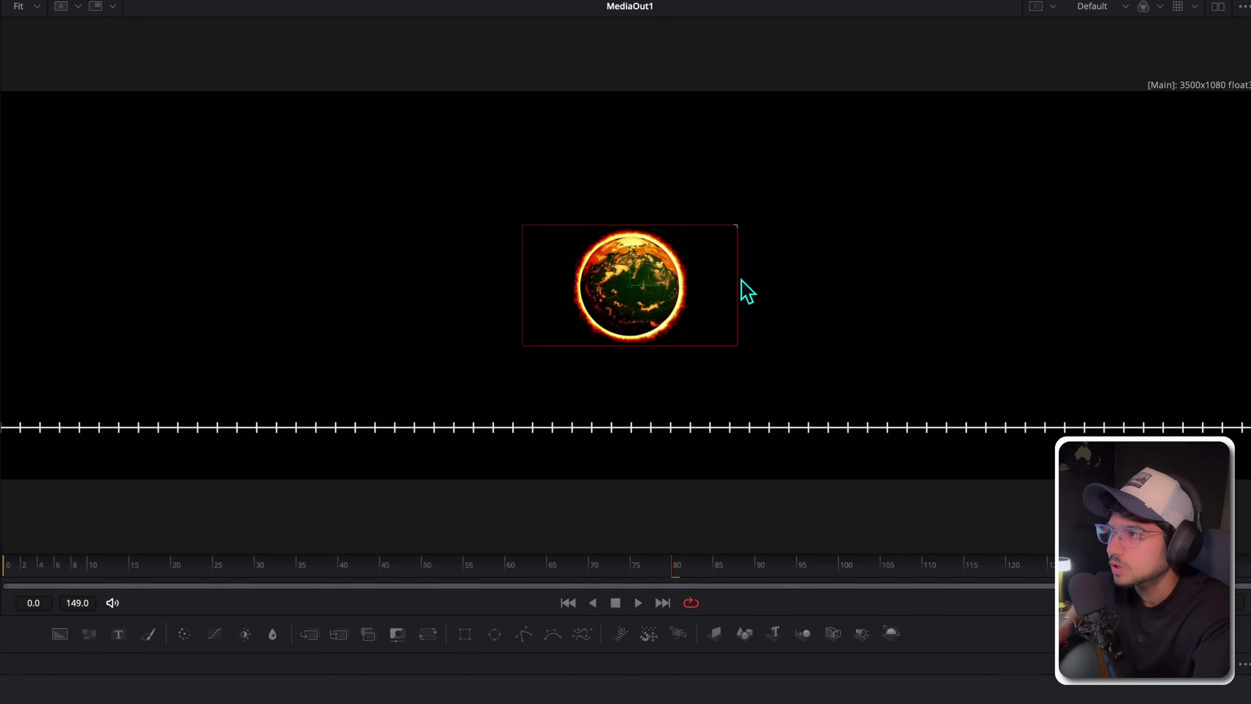
{"action": "left_click", "coordinate": [635, 275]}
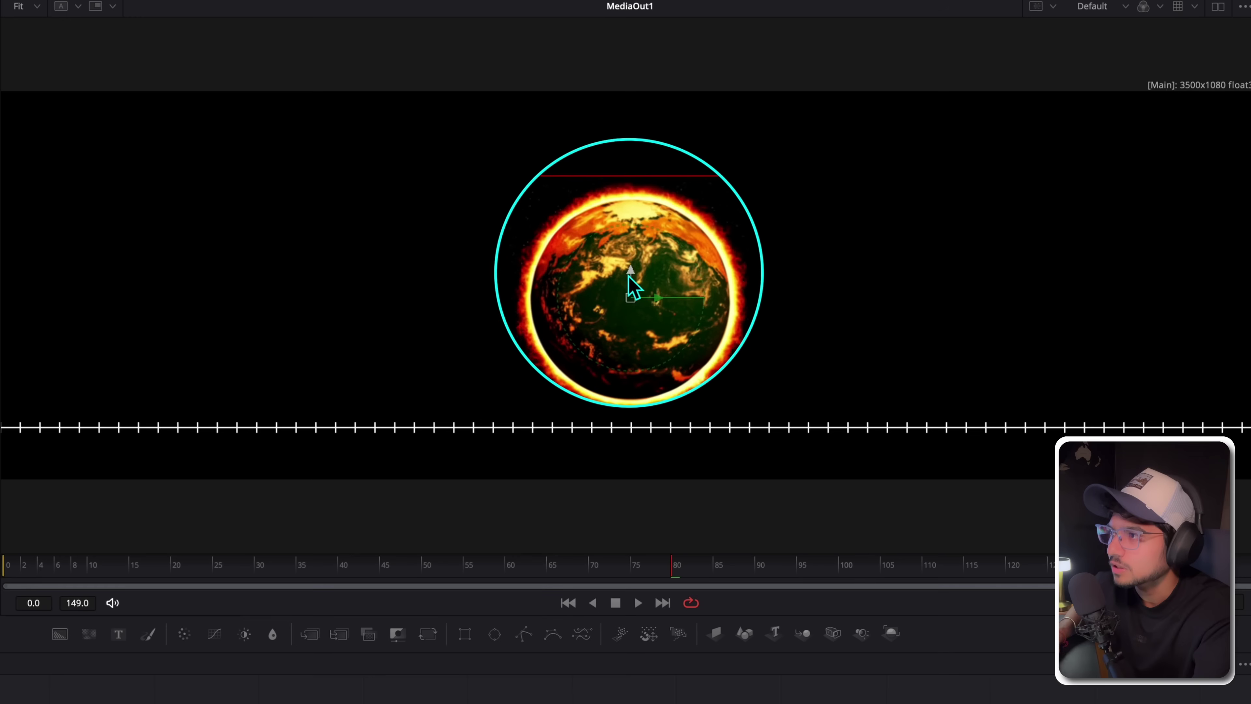
{"action": "left_click_drag", "start_coordinate": [633, 284], "coordinate": [628, 365]}
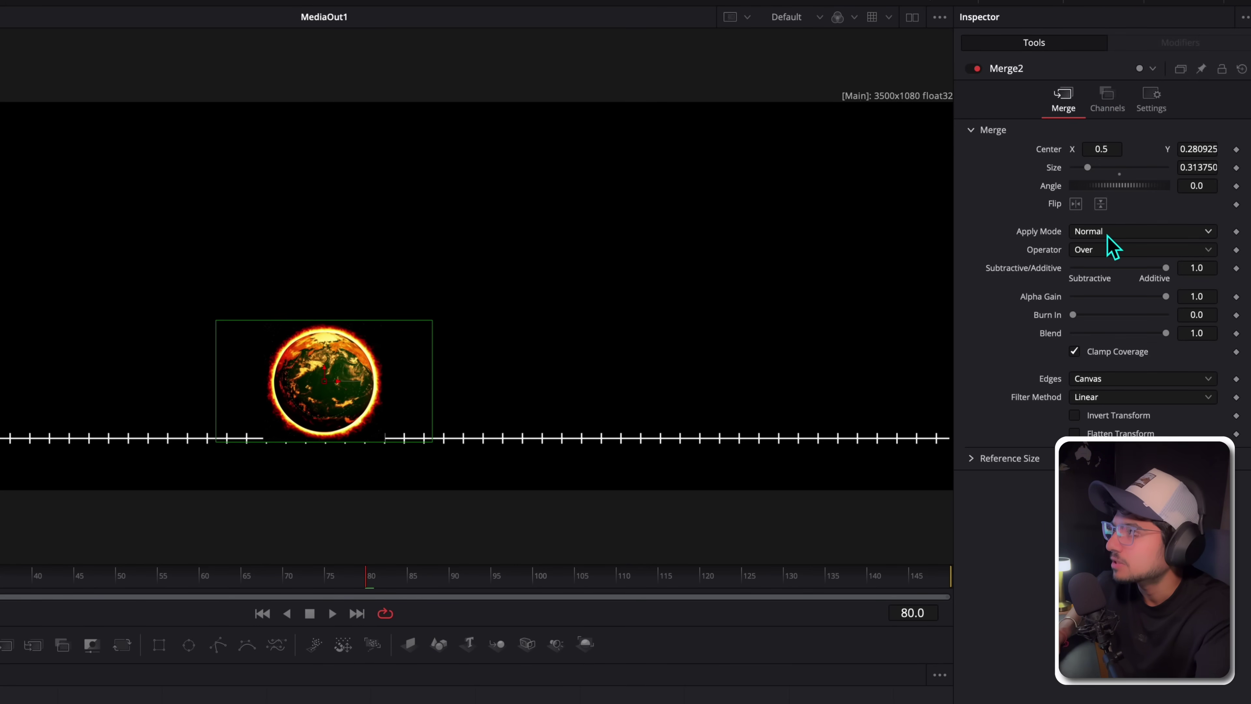
{"action": "left_click", "coordinate": [1107, 234]}
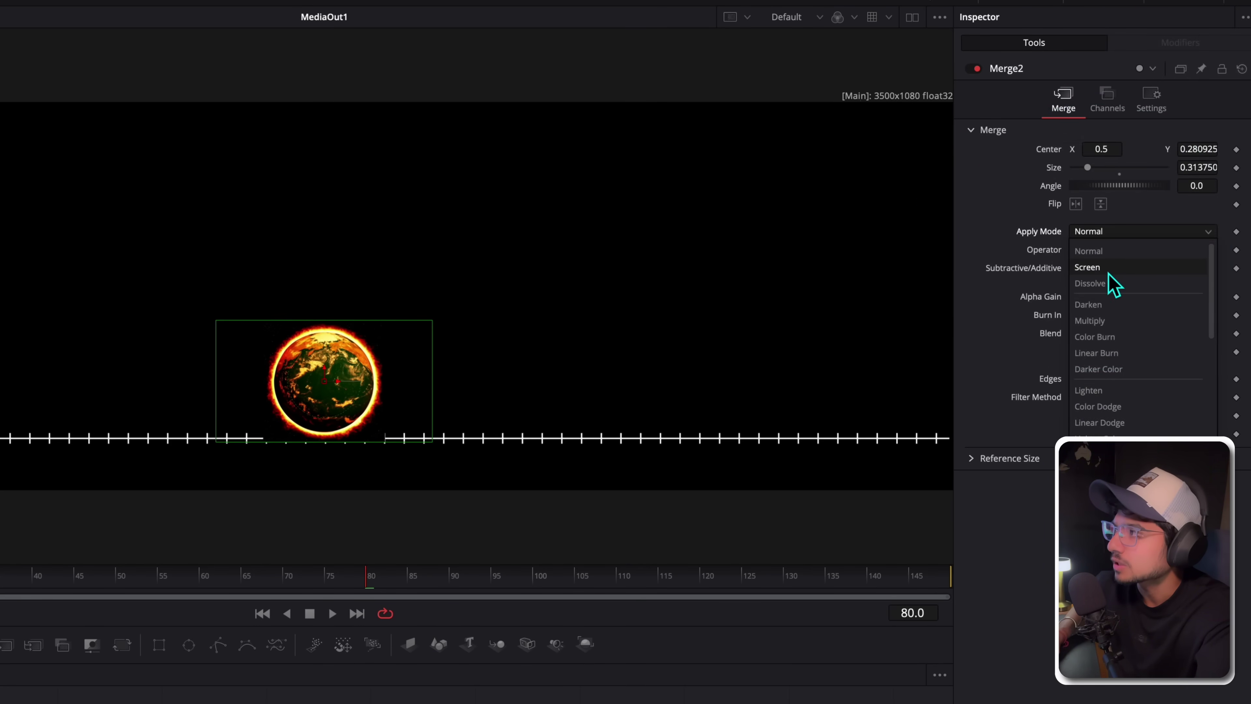
{"action": "left_click", "coordinate": [1109, 268]}
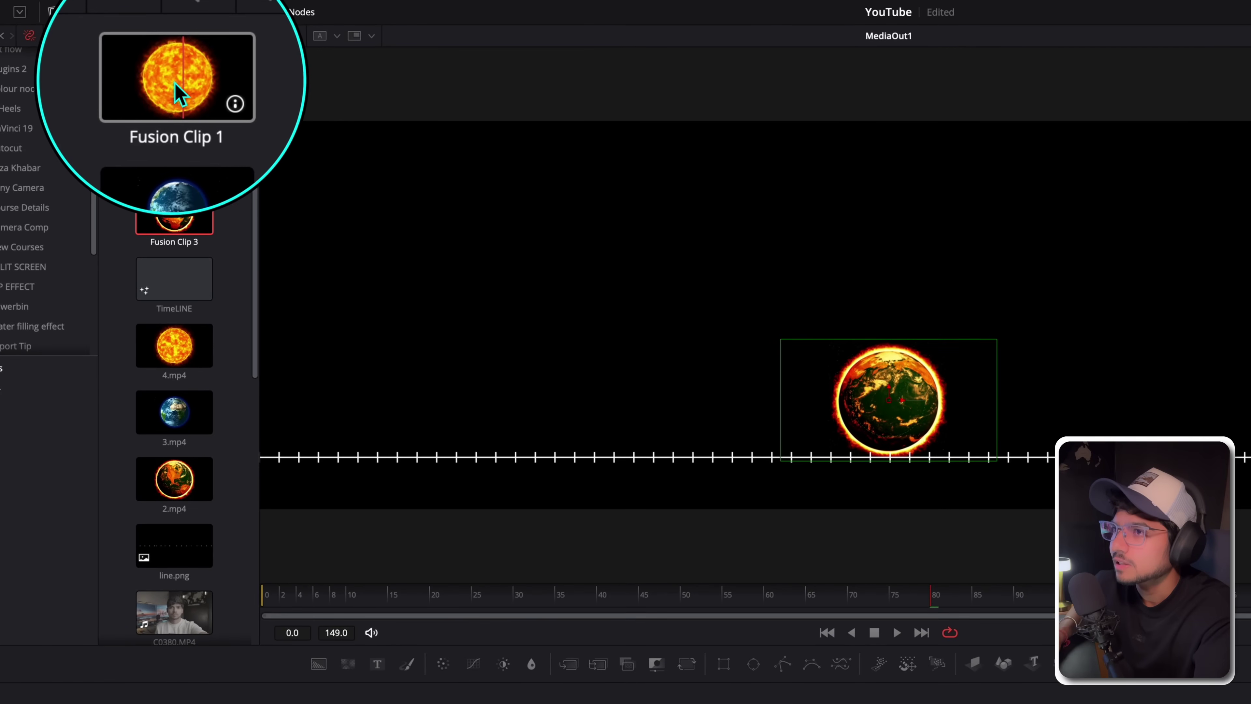
Add Fusion Clip 1 to the node graph and merge it in between Merge1 and Merge2.
{"action": "left_click_drag", "start_coordinate": [178, 94], "coordinate": [681, 703]}
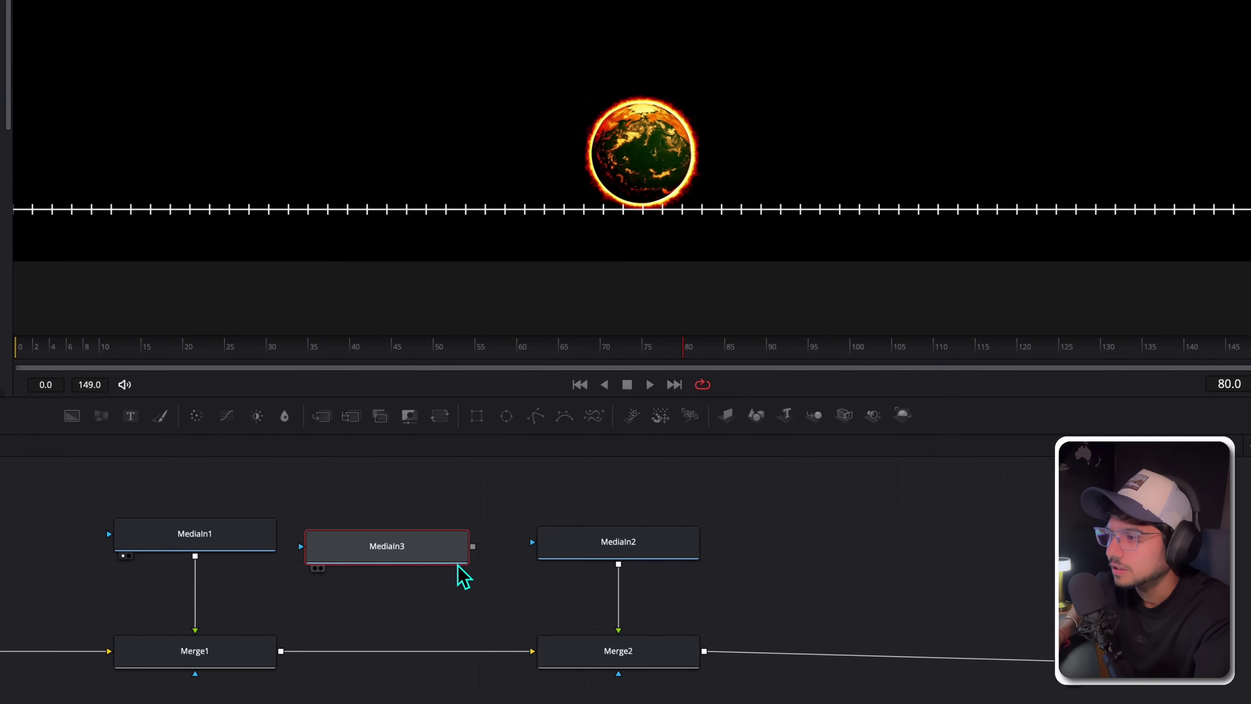
{"action": "left_click_drag", "start_coordinate": [472, 546], "coordinate": [281, 651]}
{"action": "left_click_drag", "start_coordinate": [428, 558], "coordinate": [448, 557]}
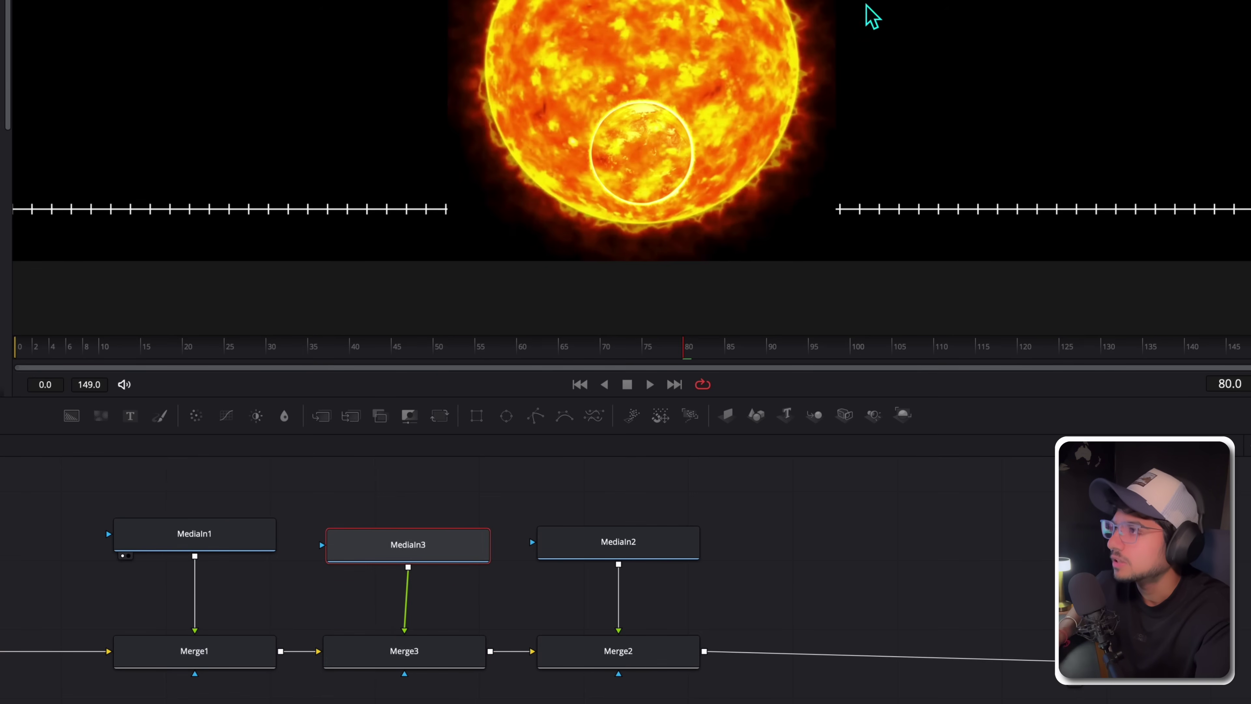
Shrink the Fusion Clip 1 sun to a size of about 0.33, rest it on the line at Y about 0.28 and set Merge3 to Screen.
{"action": "left_click", "coordinate": [426, 652]}
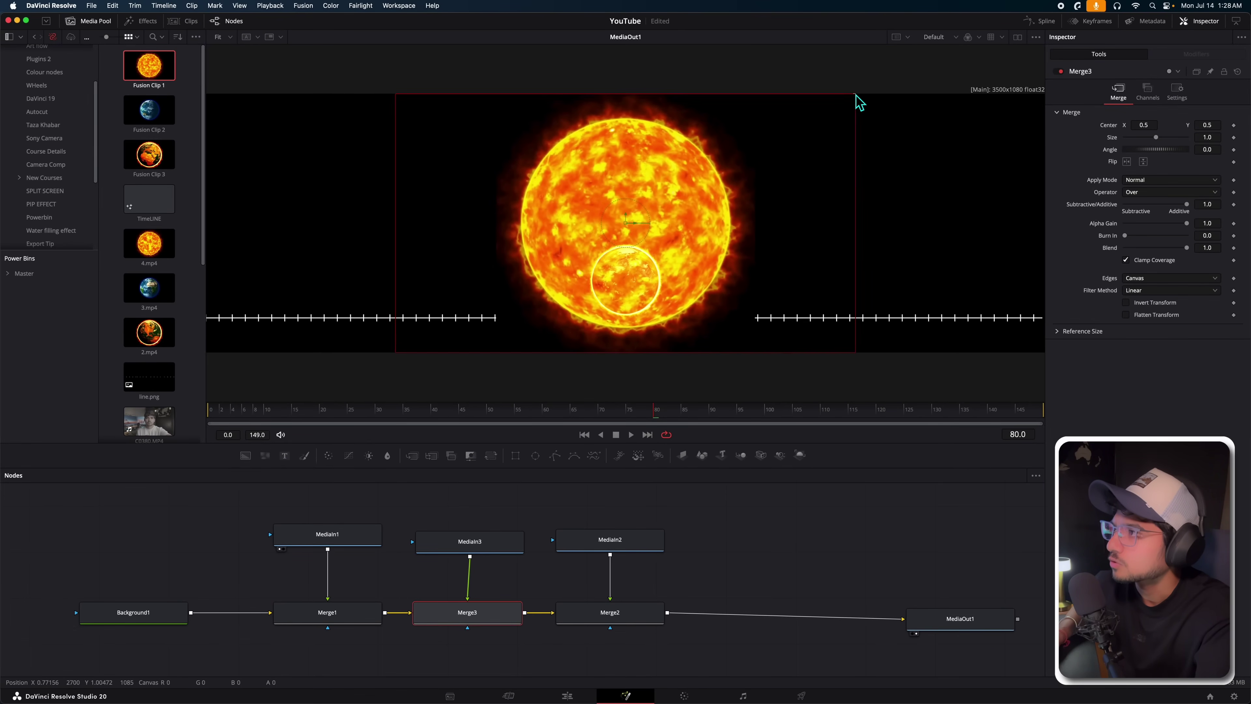
{"action": "left_click_drag", "start_coordinate": [855, 95], "coordinate": [705, 196]}
{"action": "left_click_drag", "start_coordinate": [631, 222], "coordinate": [632, 280]}
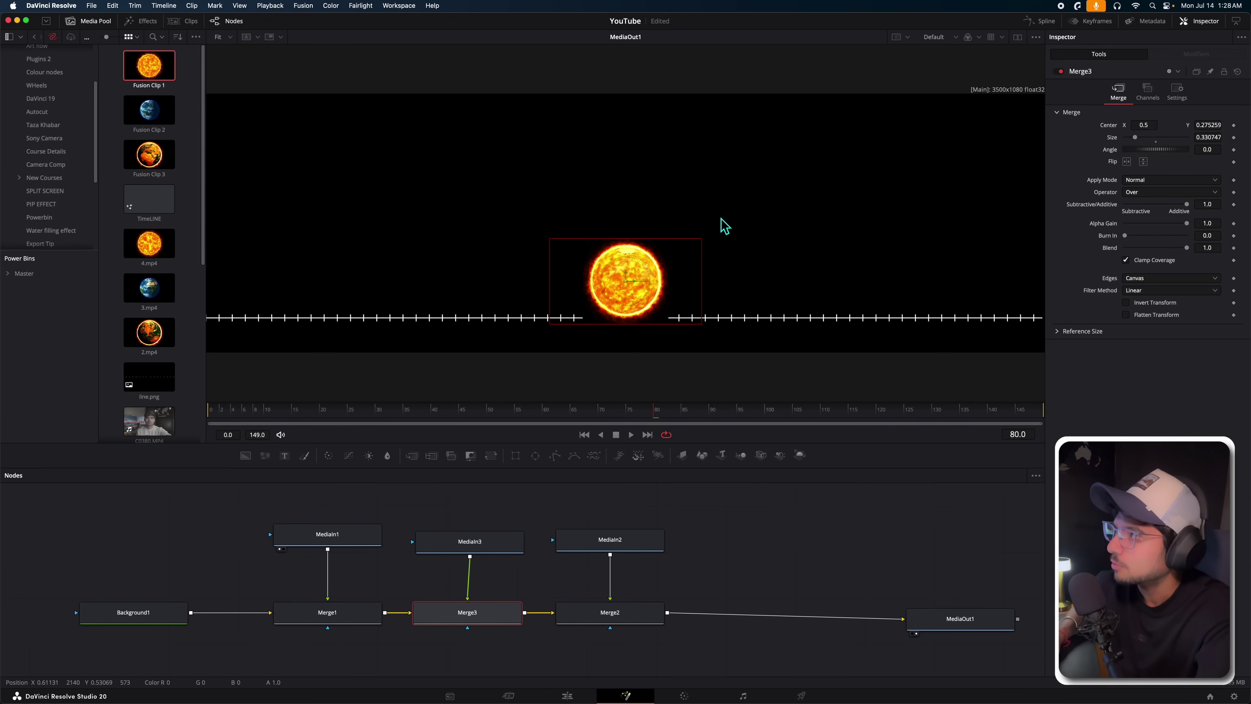
{"action": "left_click", "coordinate": [1179, 180]}
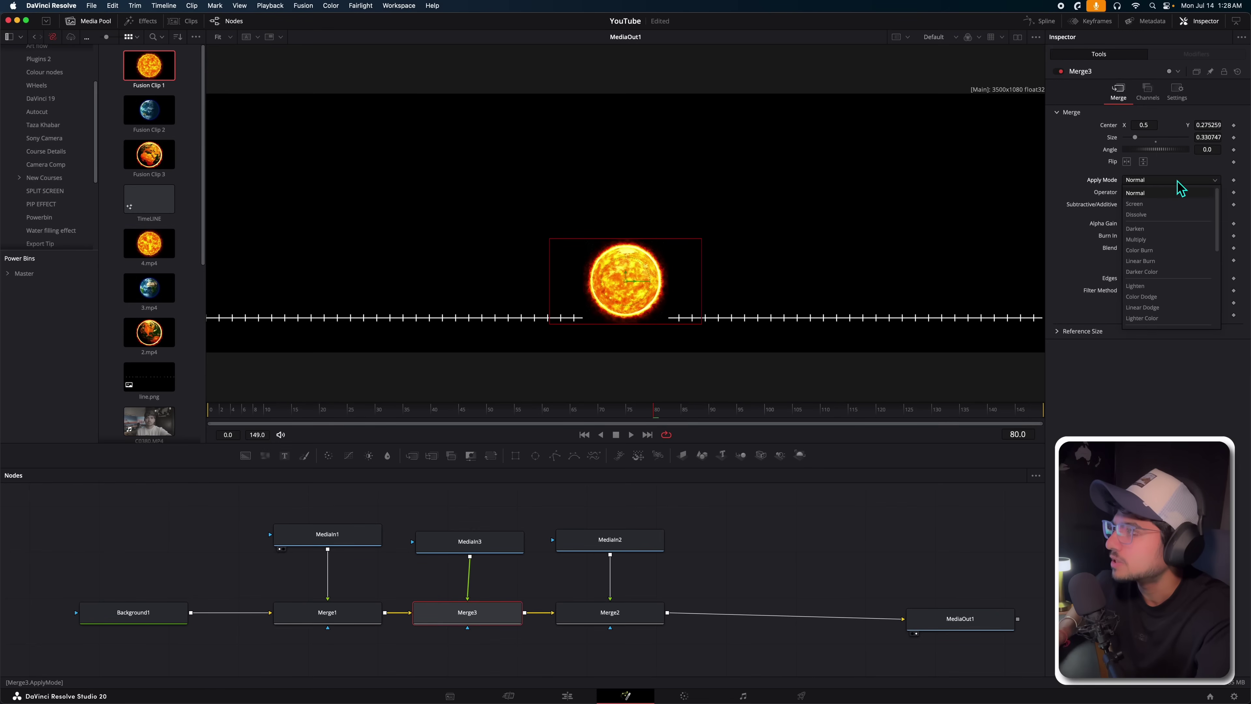
{"action": "left_click", "coordinate": [1157, 206]}
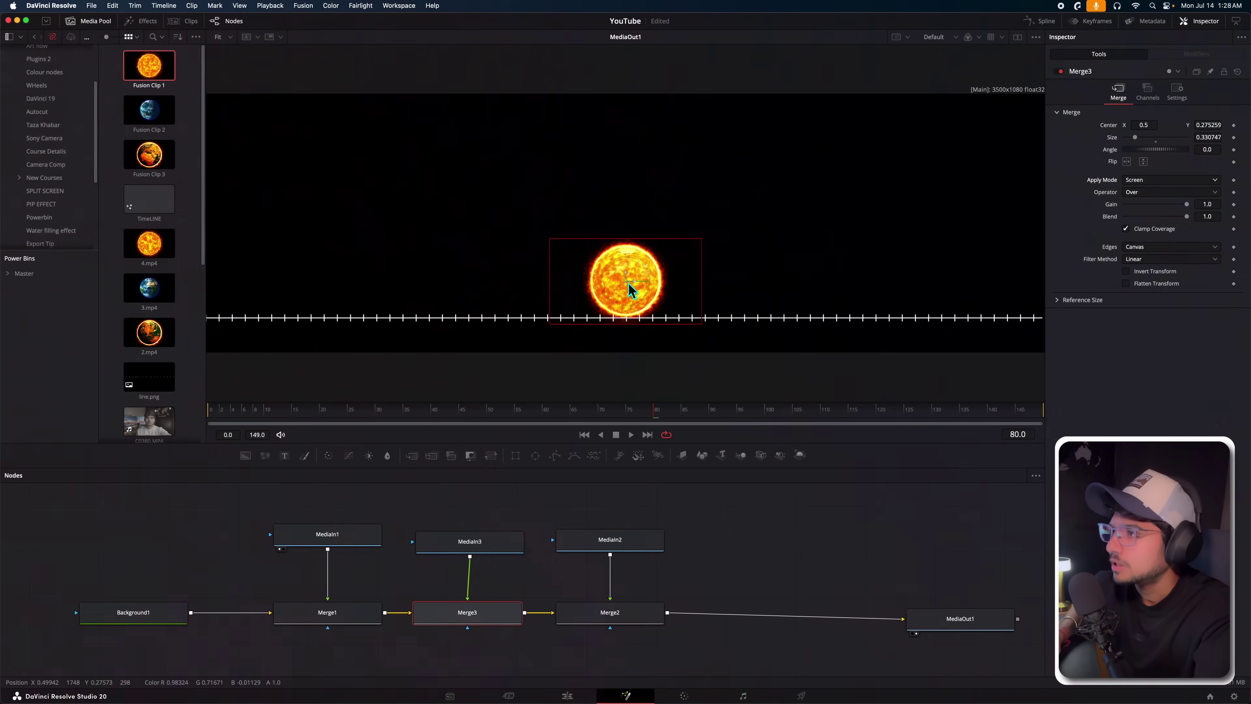
Move the Fusion Clip 1 sun away from the other planet, resting it on the line at about X 0.21, Y 0.30.
{"action": "left_click_drag", "start_coordinate": [635, 283], "coordinate": [370, 269]}
{"action": "left_click", "coordinate": [585, 624]}
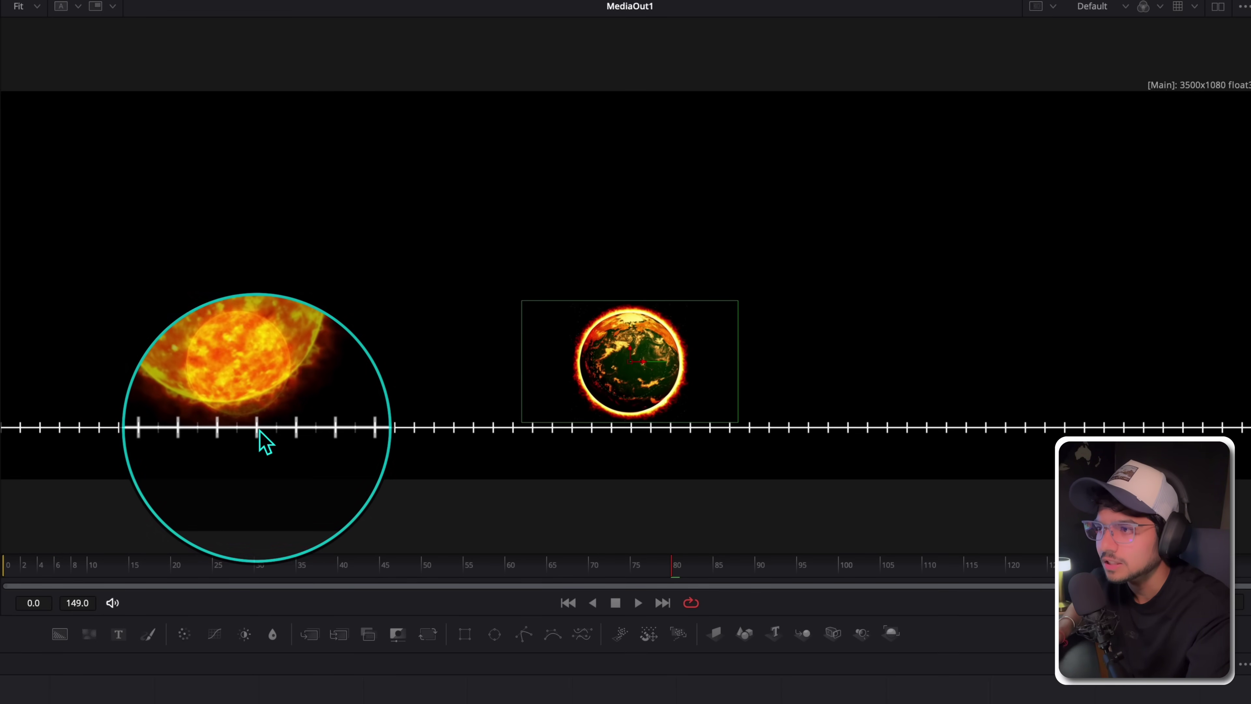
{"action": "left_click", "coordinate": [238, 363]}
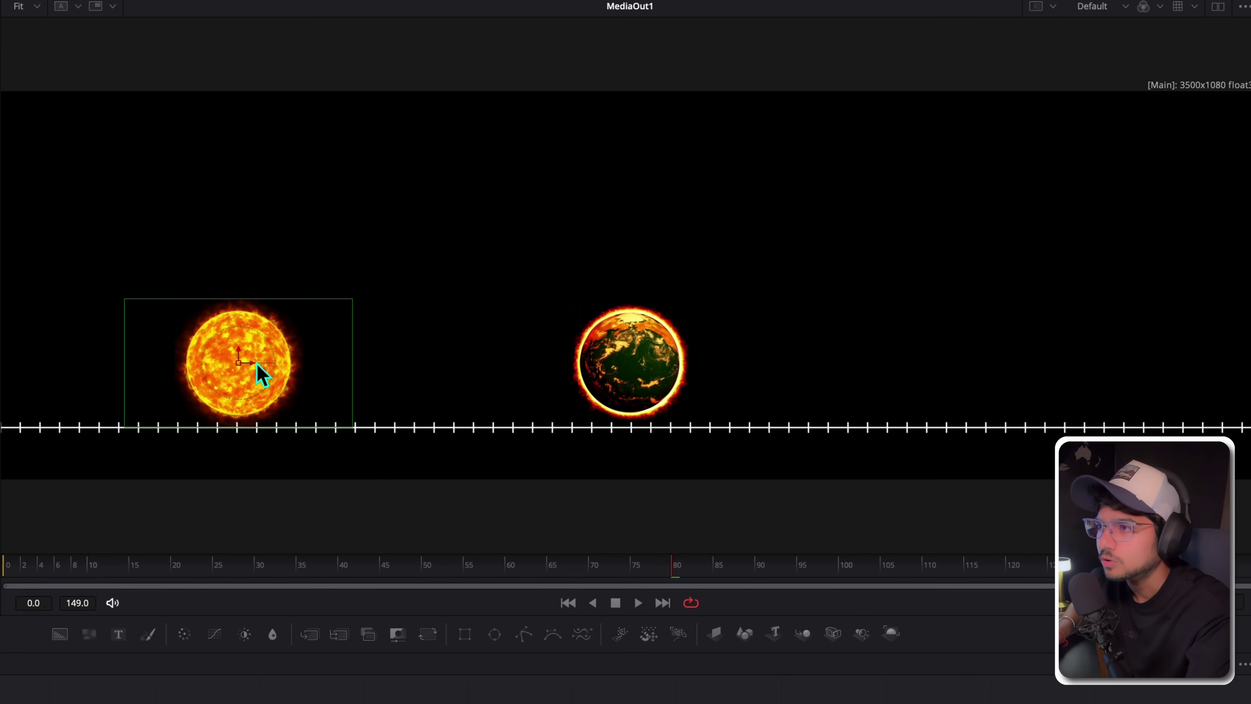
{"action": "left_click_drag", "start_coordinate": [257, 363], "coordinate": [277, 363]}
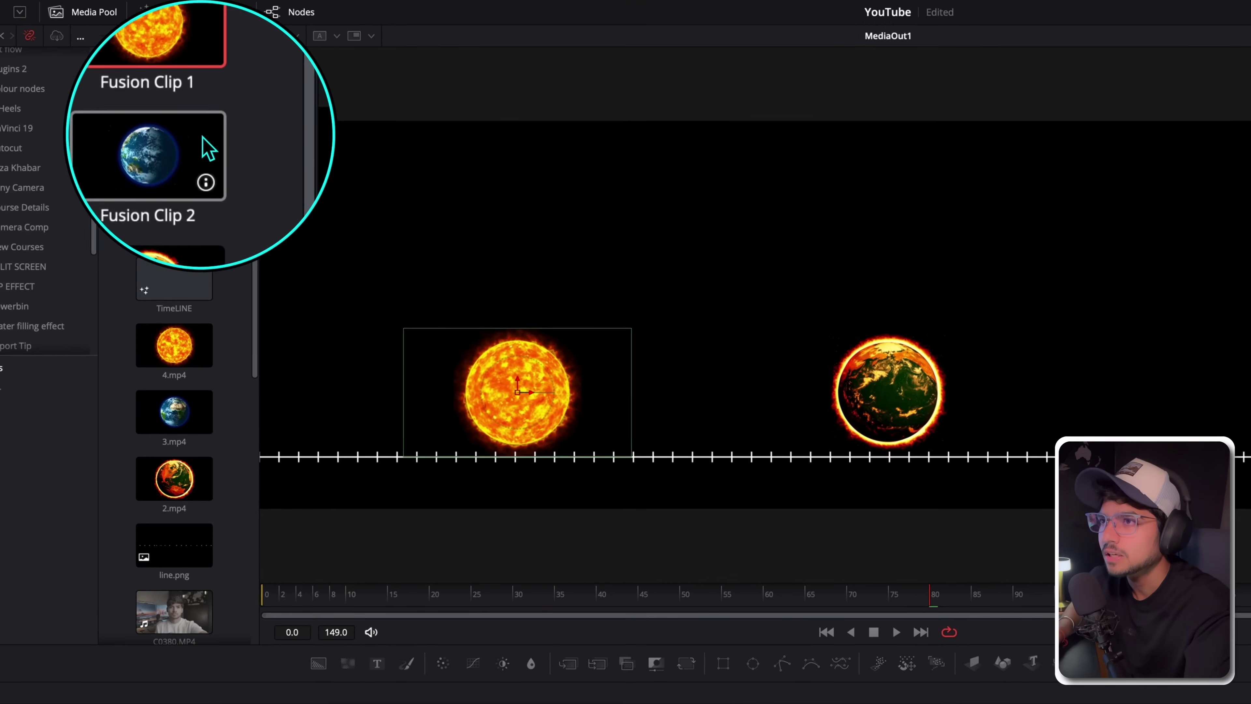
Add Fusion Clip 2 to the node graph and merge it over the output of Merge2.
{"action": "left_click_drag", "start_coordinate": [185, 153], "coordinate": [1078, 703]}
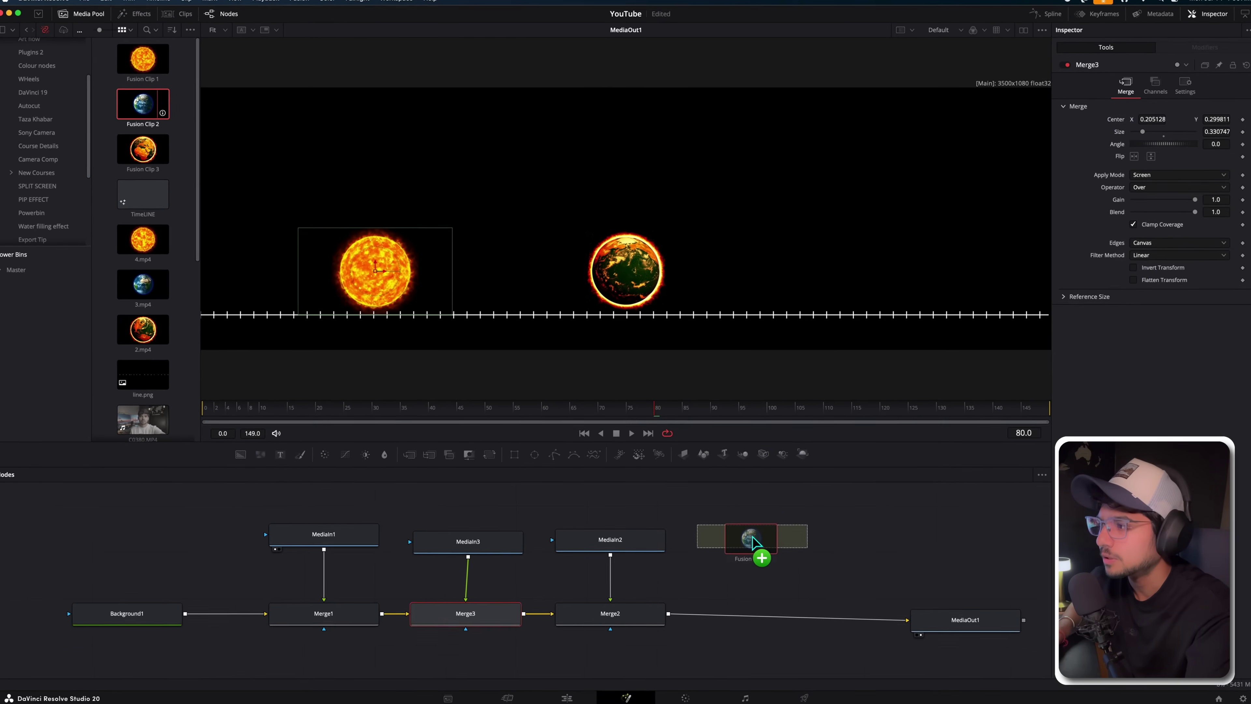
{"action": "left_click_drag", "start_coordinate": [824, 548], "coordinate": [824, 547]}
{"action": "left_click_drag", "start_coordinate": [908, 539], "coordinate": [710, 656]}
{"action": "left_click", "coordinate": [851, 656]}
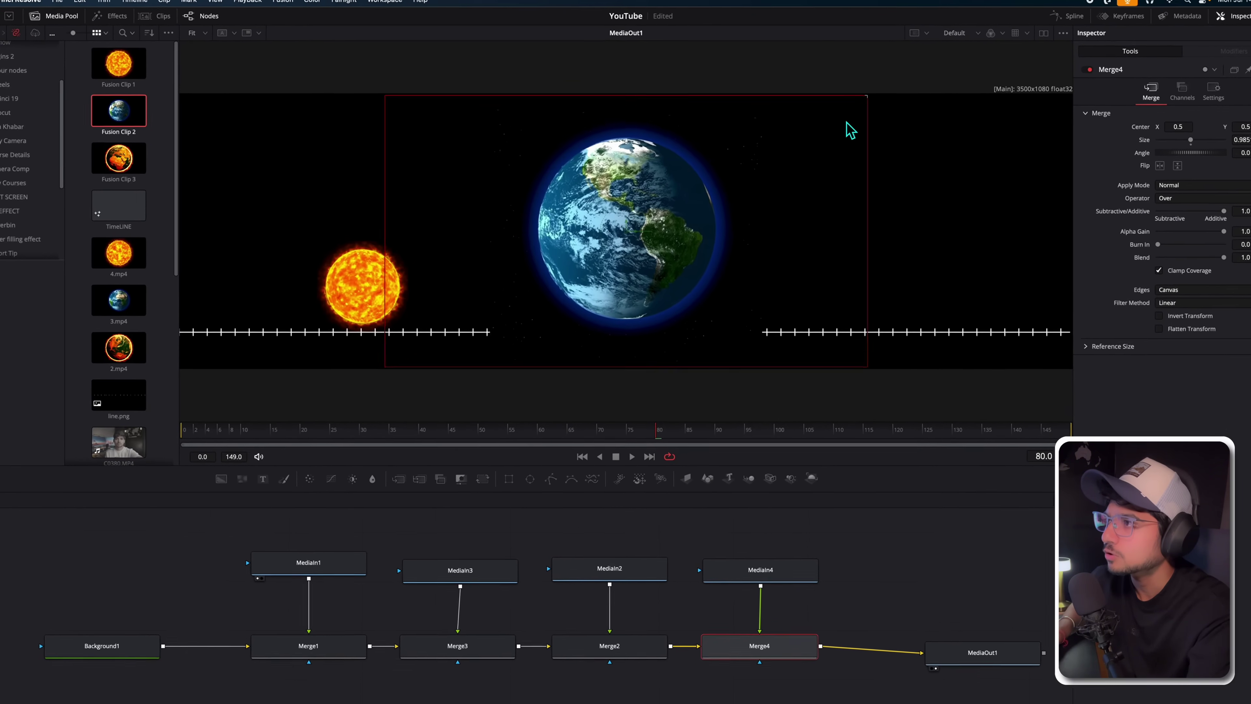
Shrink the Fusion Clip 2 Earth to a size of about 0.43, set Merge4 to Screen and place it on the line past the middle planet.
{"action": "left_click_drag", "start_coordinate": [913, 0], "coordinate": [818, 7]}
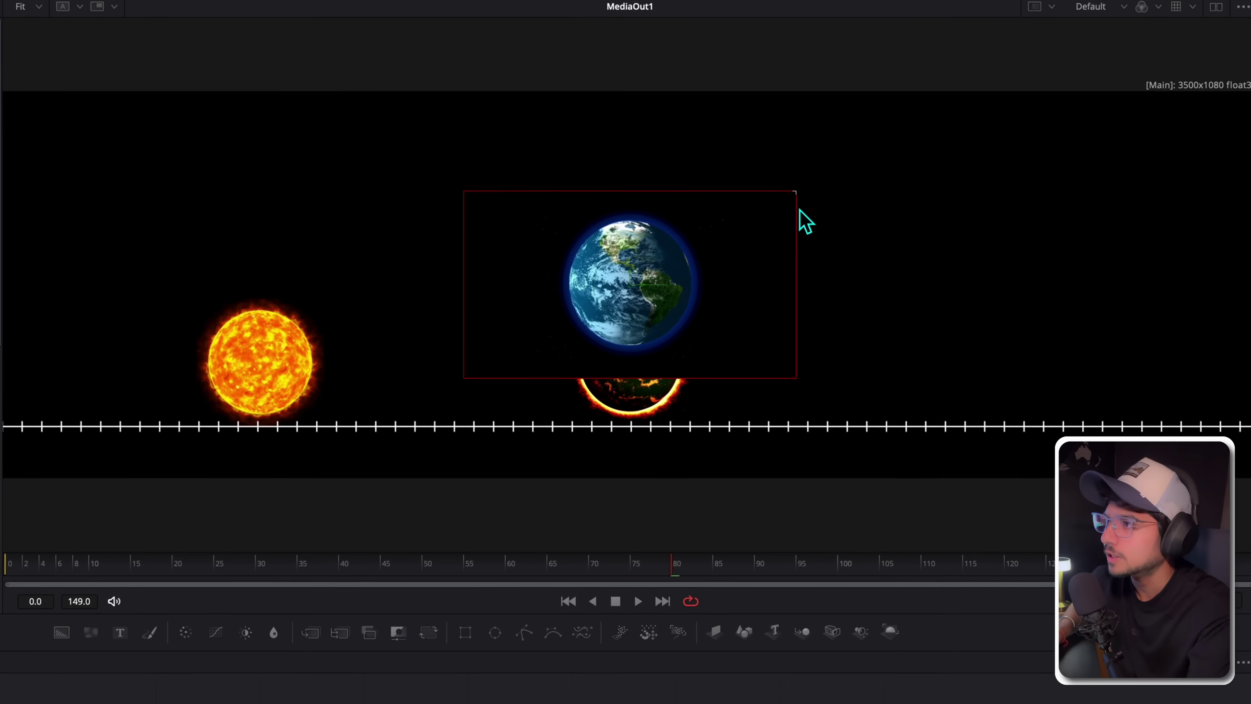
{"action": "left_click_drag", "start_coordinate": [631, 308], "coordinate": [630, 376]}
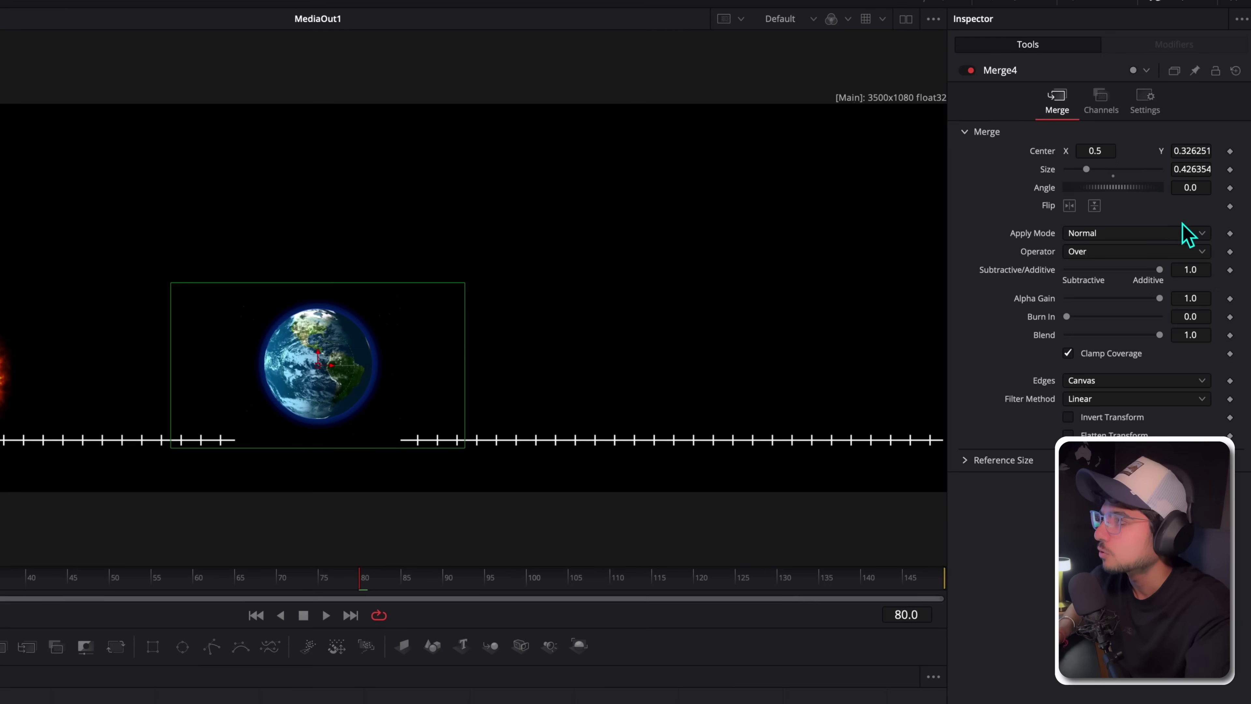
{"action": "left_click", "coordinate": [1155, 236]}
{"action": "left_click", "coordinate": [1125, 270]}
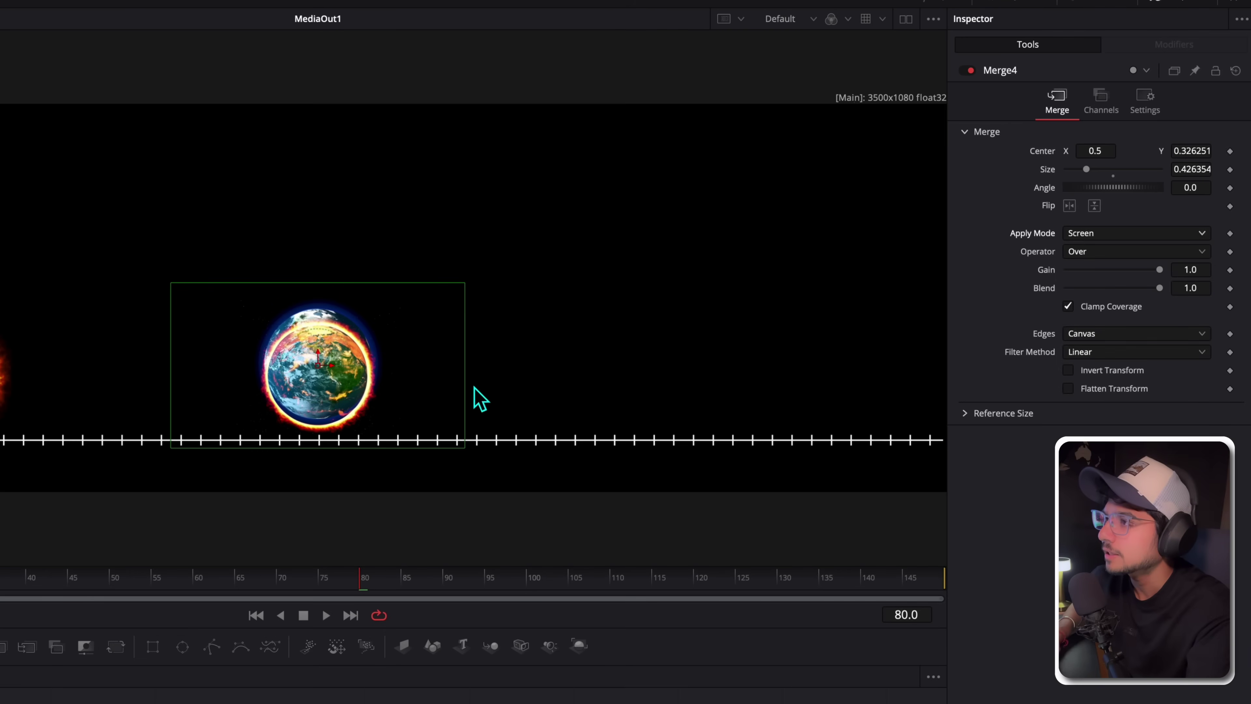
{"action": "left_click_drag", "start_coordinate": [630, 339], "coordinate": [1029, 366]}
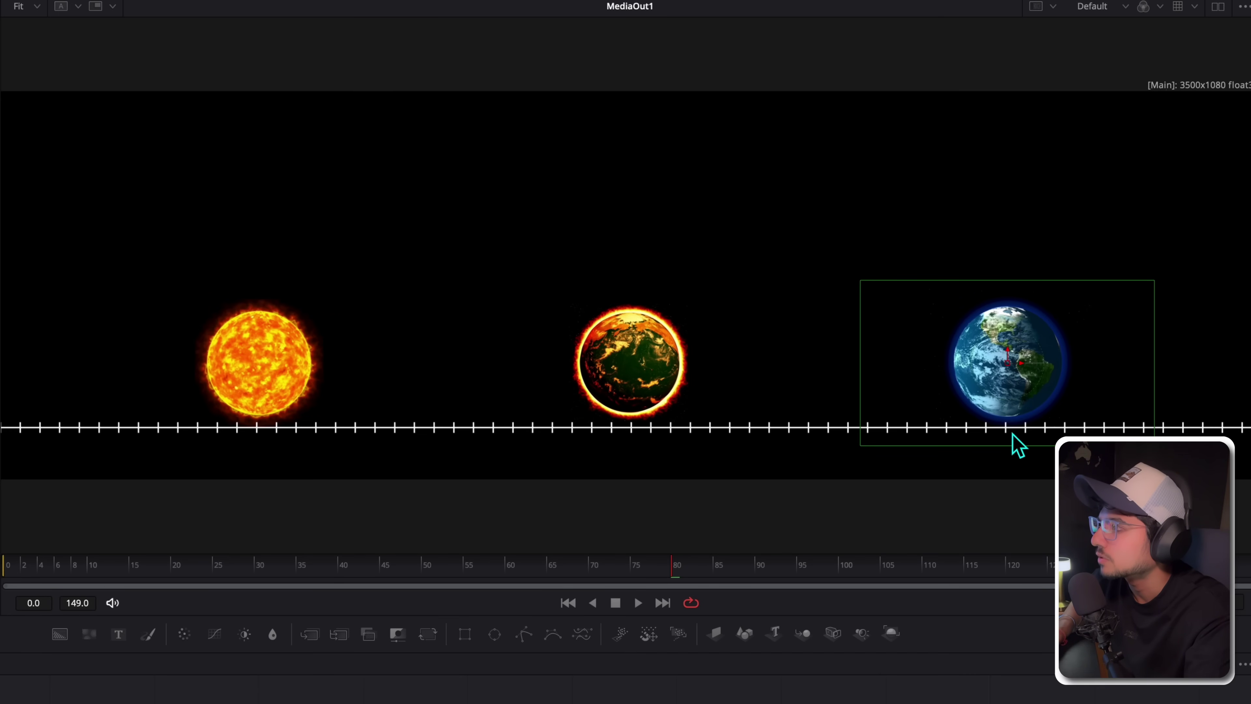
{"action": "left_click_drag", "start_coordinate": [1025, 364], "coordinate": [1023, 363]}
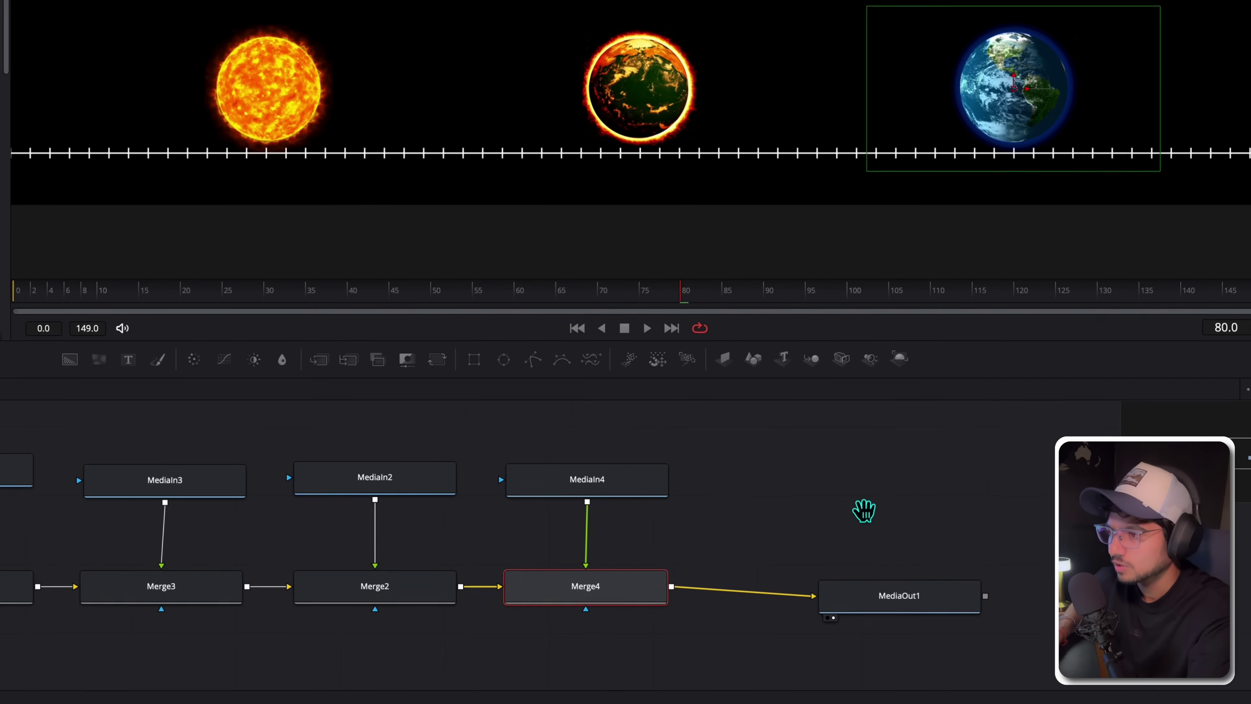
Move MediaOut1 further along to make room and insert a Transform node after Merge4.
{"action": "left_click_drag", "start_coordinate": [864, 511], "coordinate": [565, 508]}
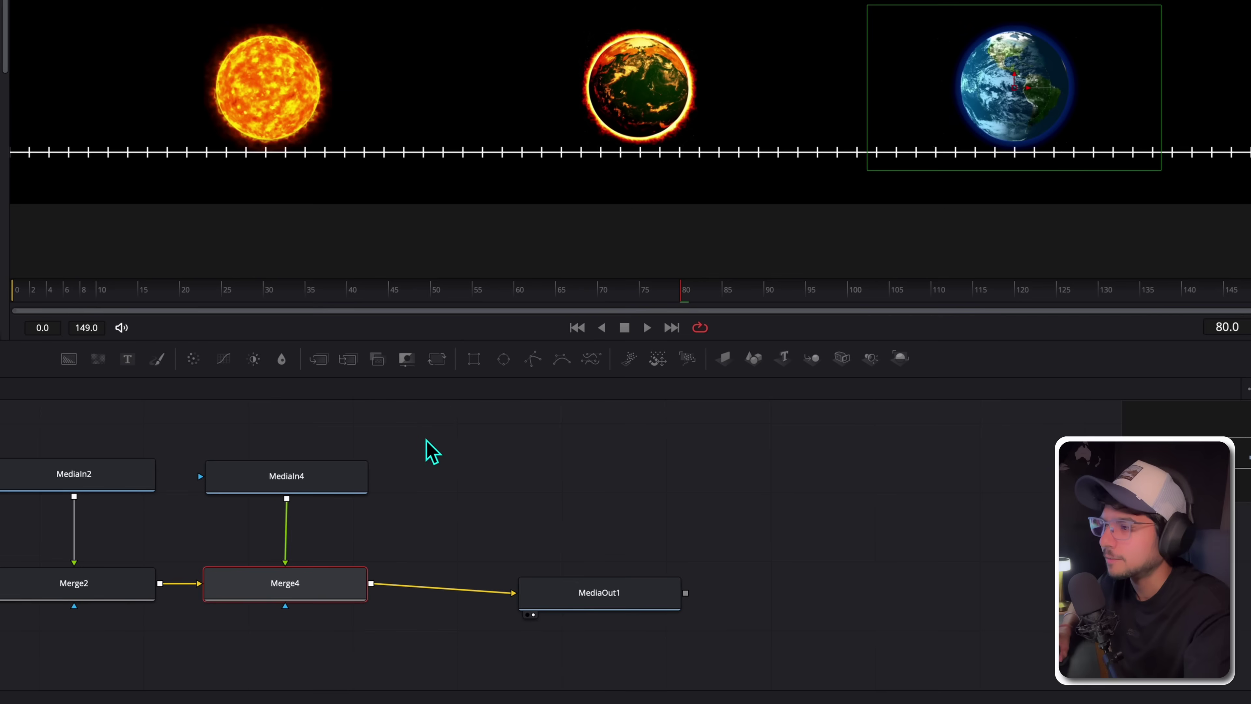
{"action": "scroll", "coordinate": [444, 608], "scroll_direction": "right", "scroll_amount": 3}
{"action": "left_click_drag", "start_coordinate": [443, 609], "coordinate": [1077, 605]}
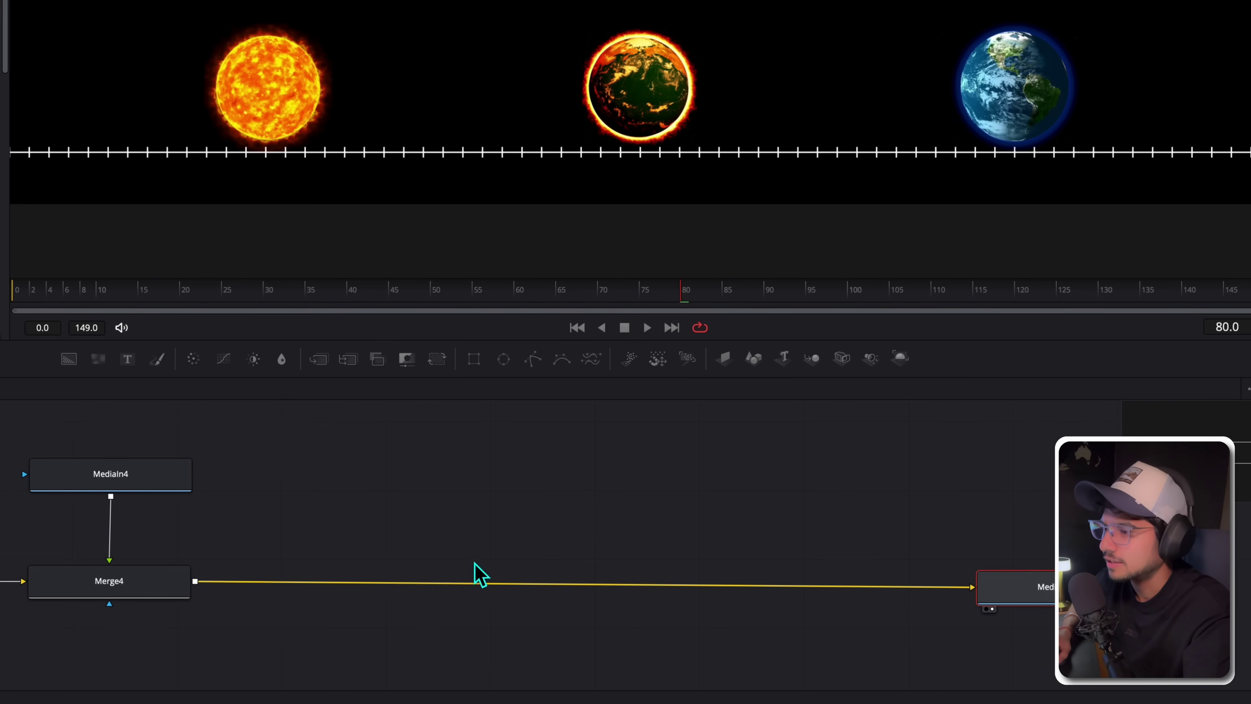
{"action": "left_click", "coordinate": [127, 596]}
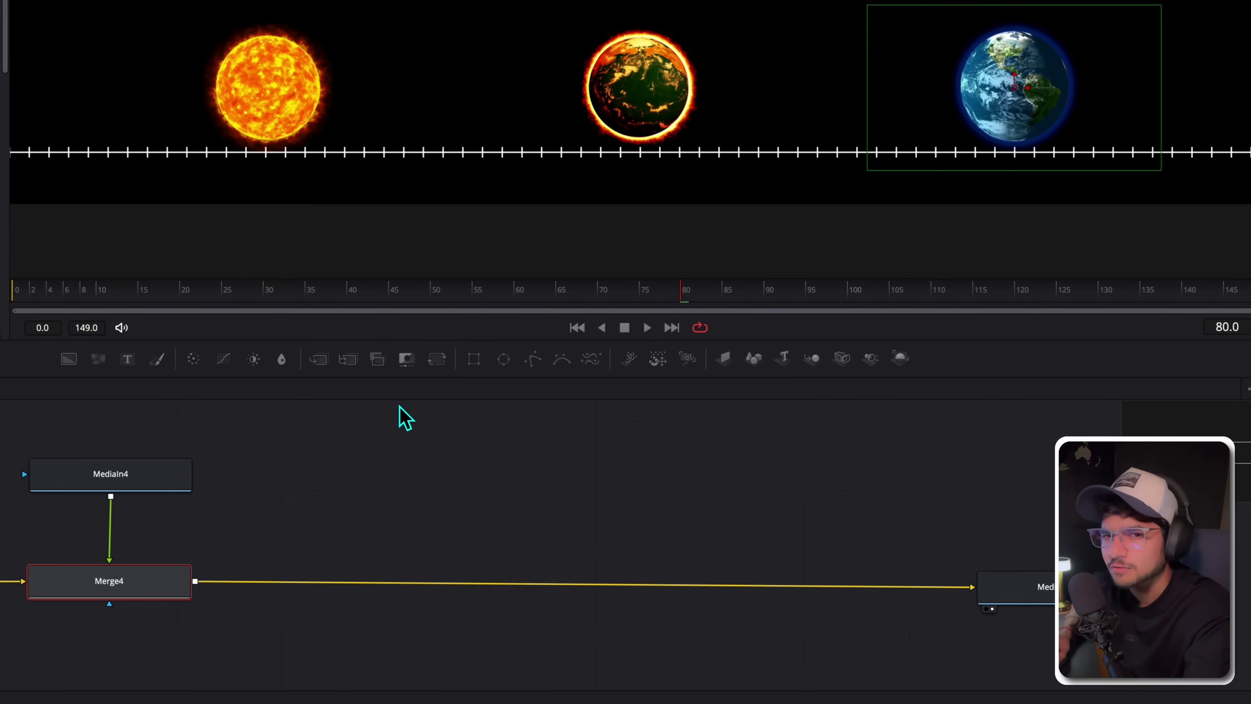
{"action": "left_click_drag", "start_coordinate": [440, 367], "coordinate": [358, 592]}
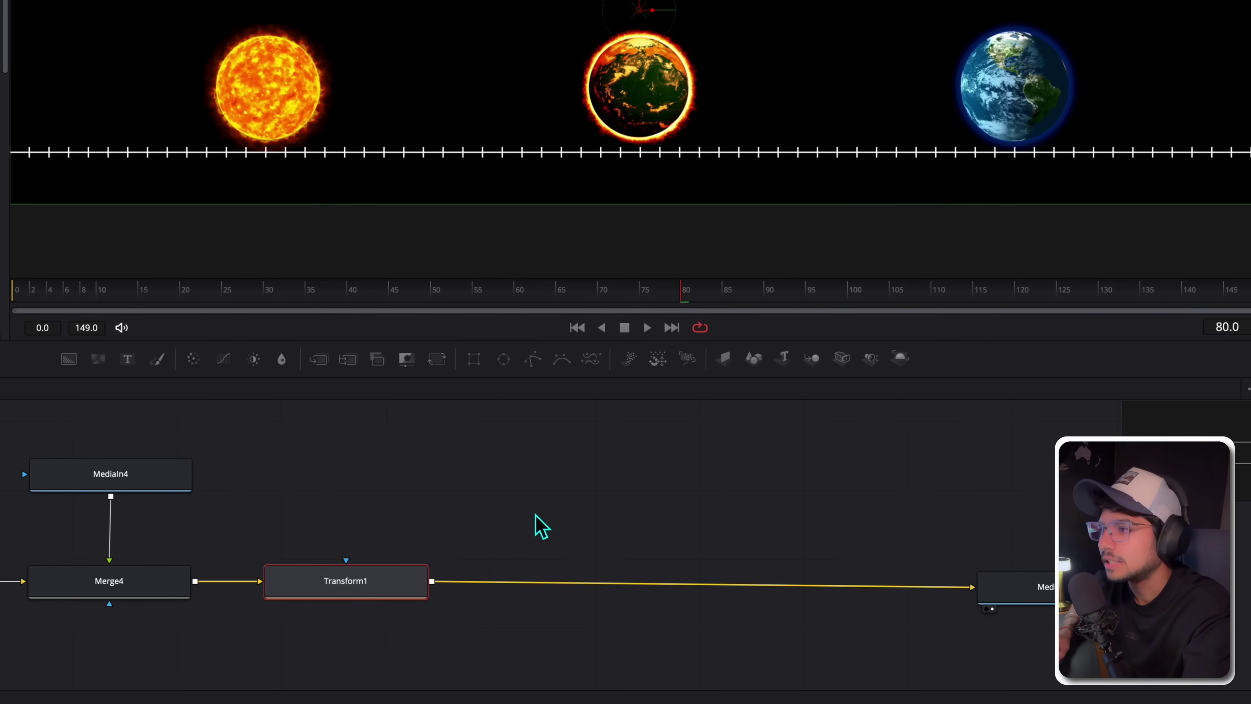
Insert a Merge node after Transform1 and connect a new Background node to it.
{"action": "left_click_drag", "start_coordinate": [318, 359], "coordinate": [595, 622]}
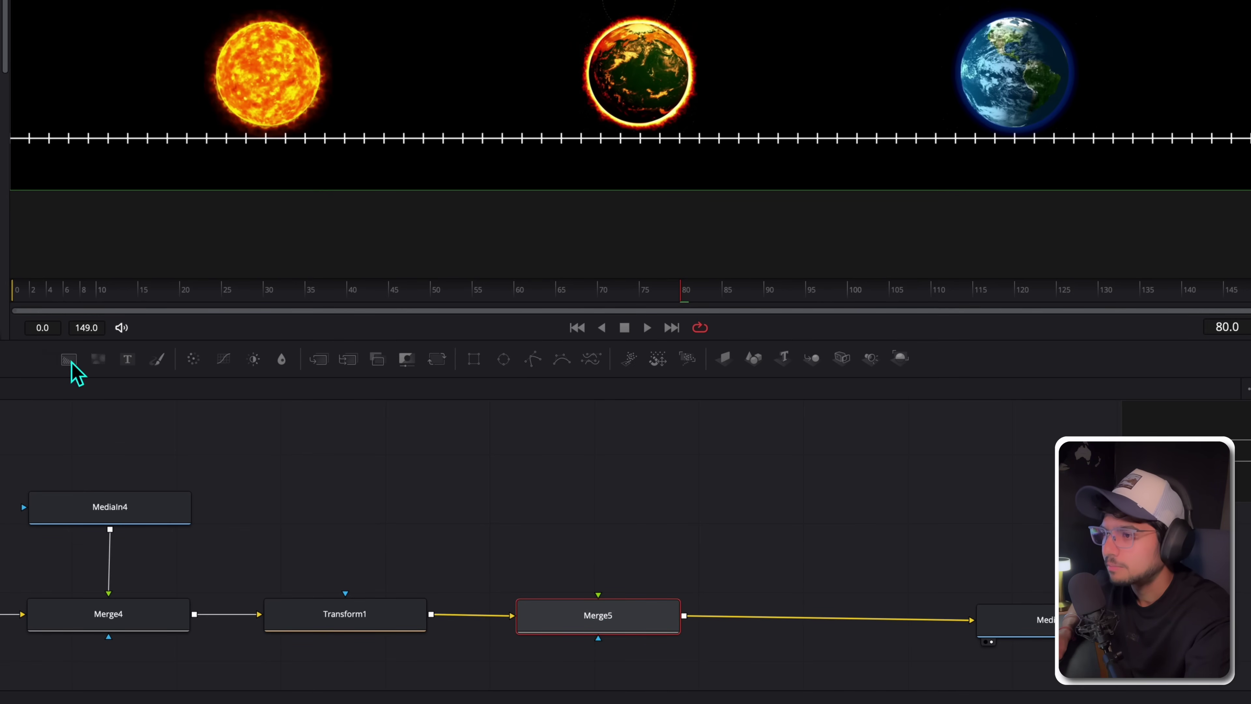
{"action": "left_click_drag", "start_coordinate": [71, 364], "coordinate": [590, 547]}
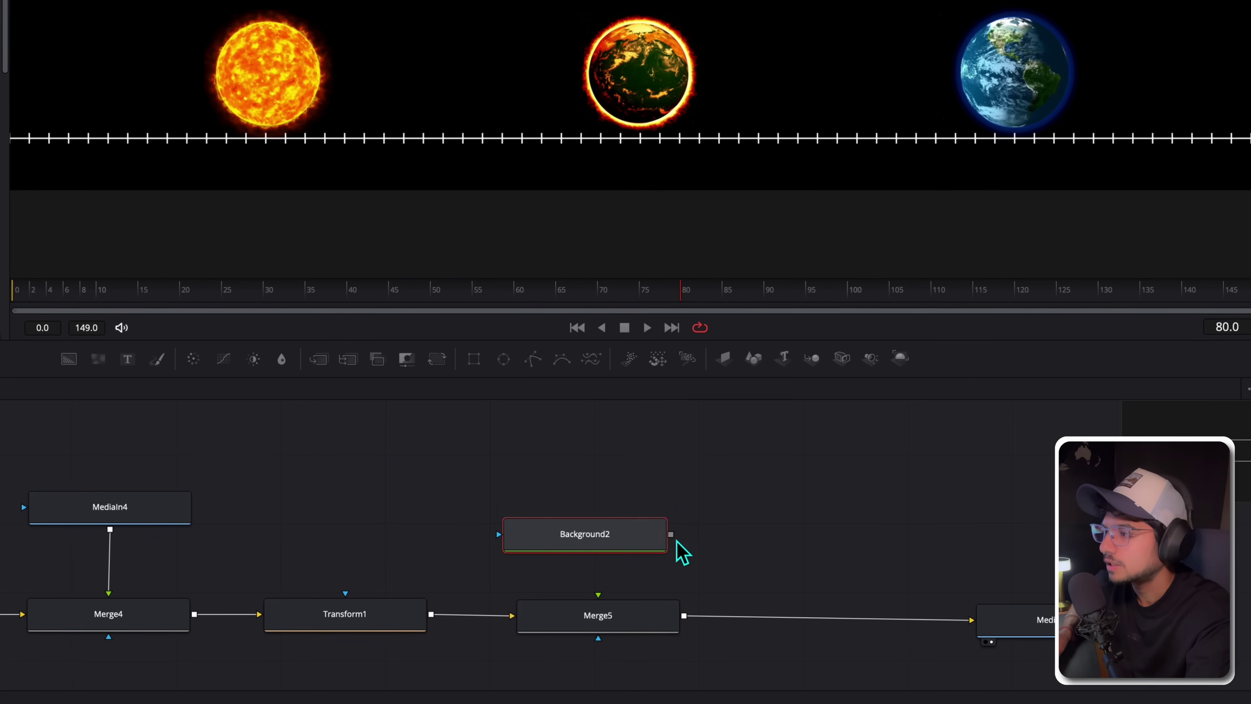
{"action": "left_click_drag", "start_coordinate": [671, 536], "coordinate": [662, 620]}
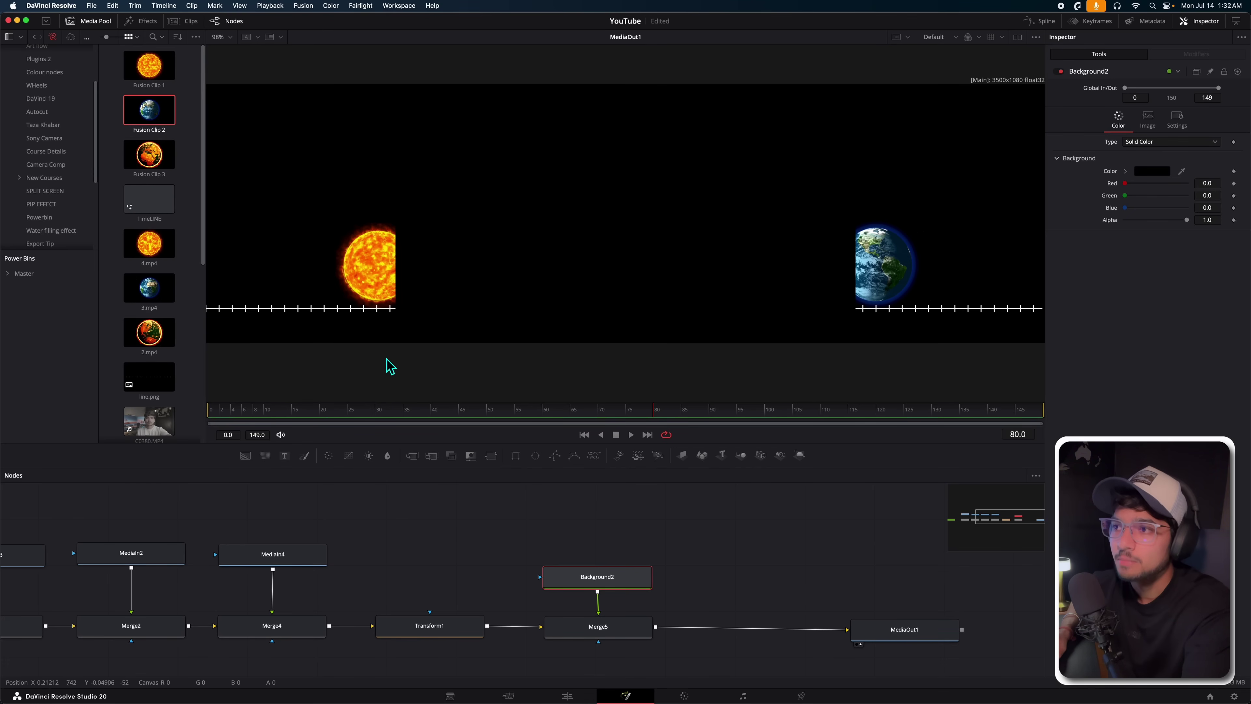
{"action": "left_click", "coordinate": [318, 271]}
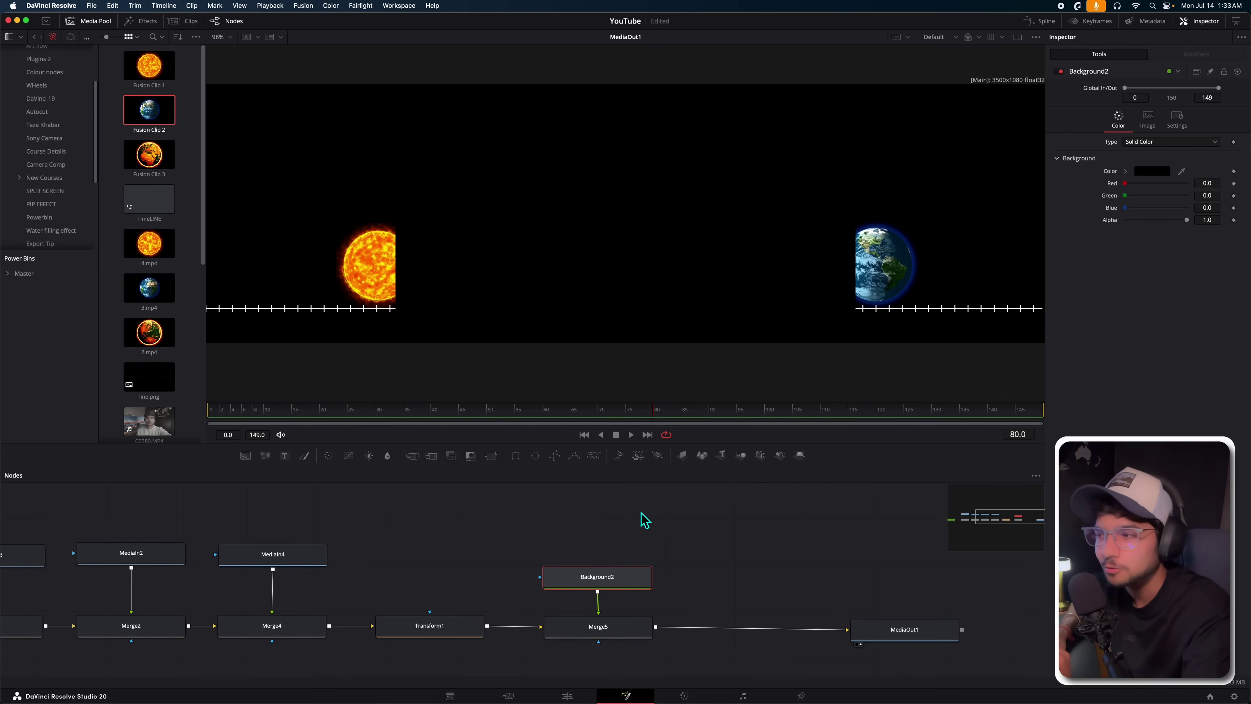
{"action": "mouse_move", "coordinate": [617, 579]}
{"action": "left_mouse_down"}
{"action": "mouse_move", "coordinate": [643, 515]}
{"action": "mouse_move", "coordinate": [589, 517]}
{"action": "mouse_move", "coordinate": [620, 573]}
{"action": "left_mouse_up"}
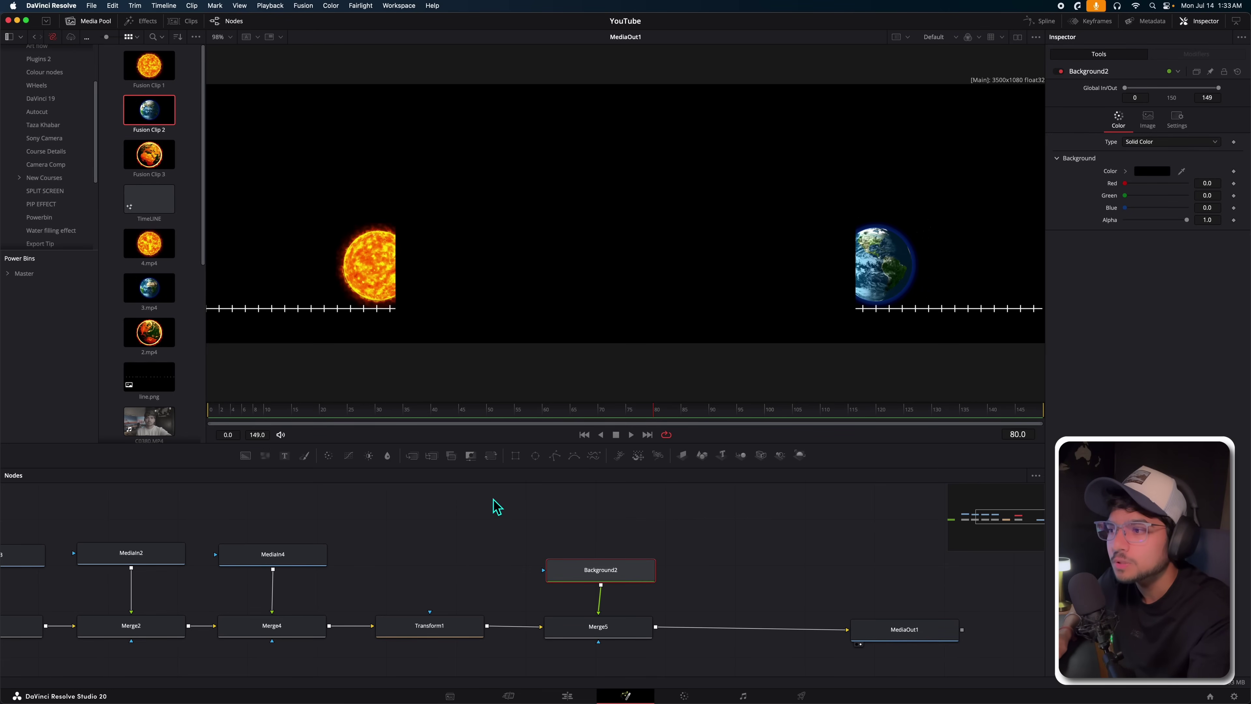
Swap the foreground and background inputs of Merge5 so Background2 becomes its background, and align Background2 above it.
{"action": "left_click_drag", "start_coordinate": [493, 495], "coordinate": [79, 656]}
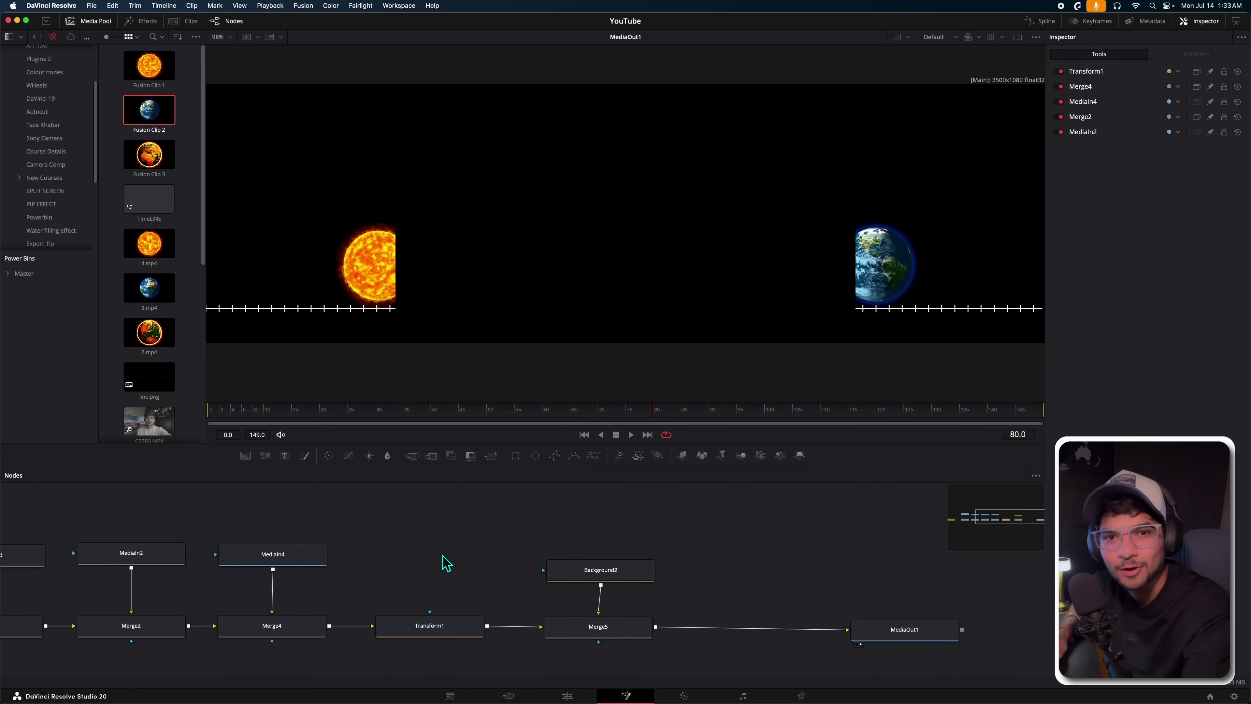
{"action": "left_click", "coordinate": [595, 631]}
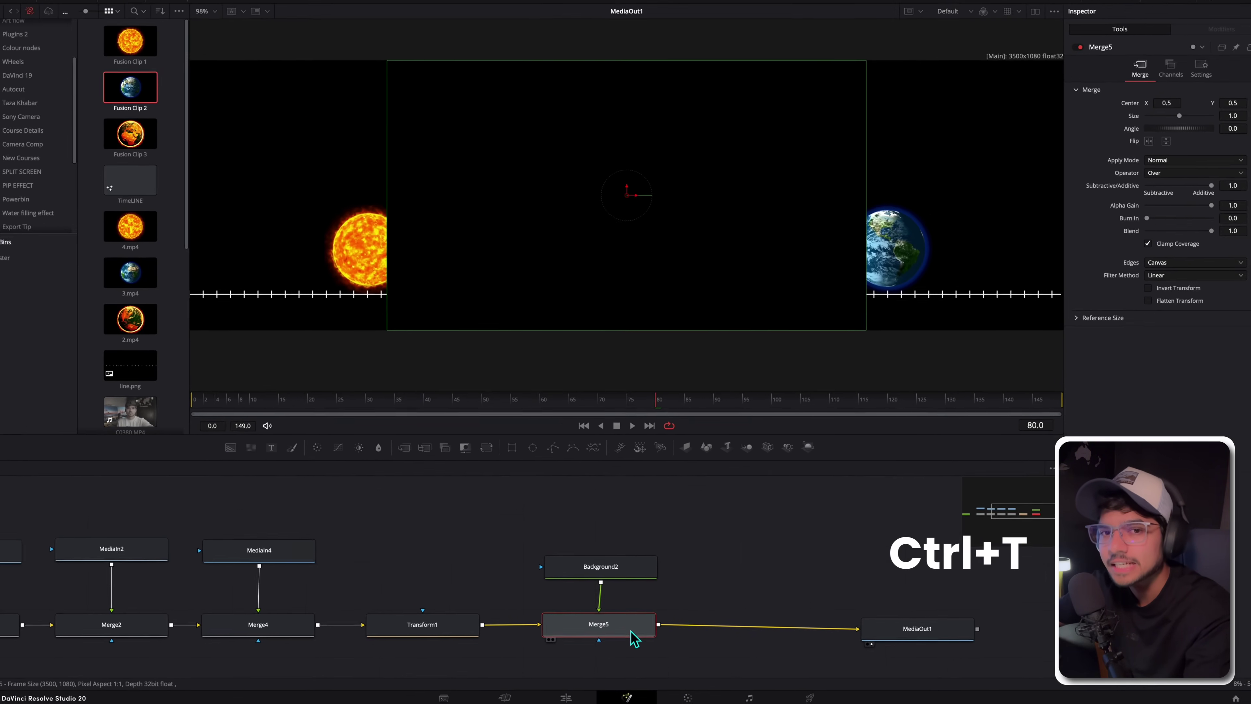
{"action": "key", "text": "ctrl+t"}
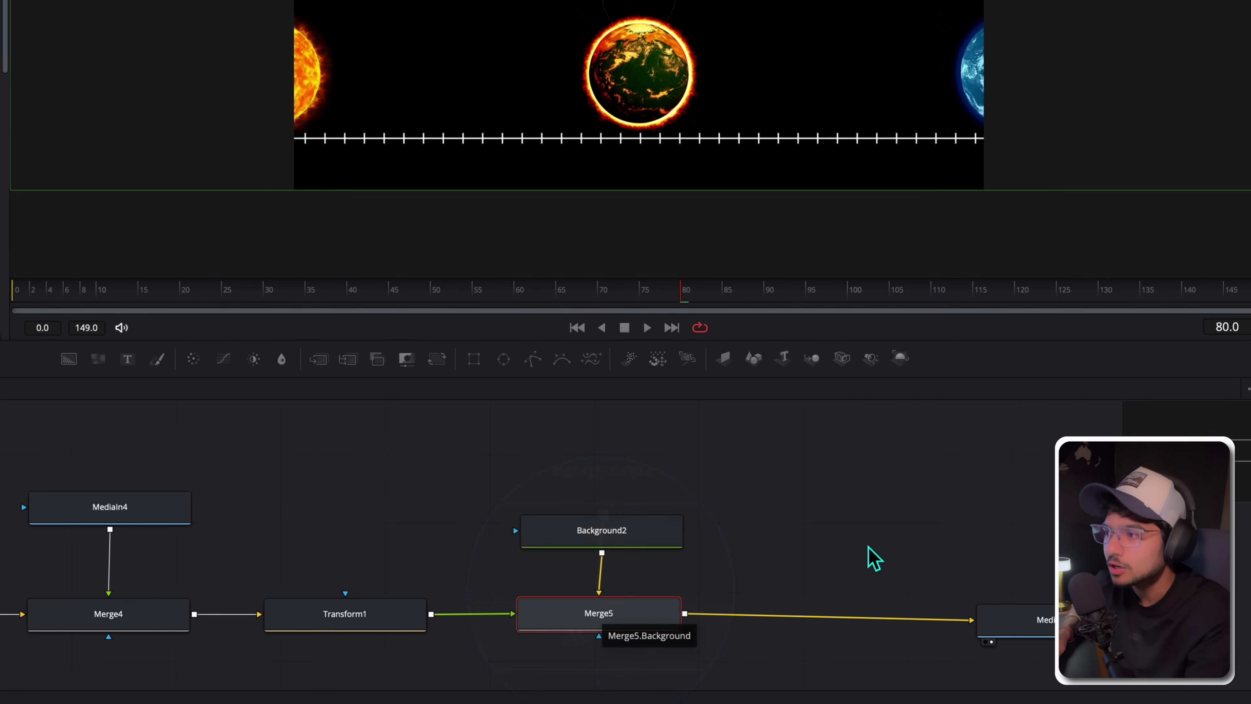
{"action": "key", "text": "ctrl+t"}
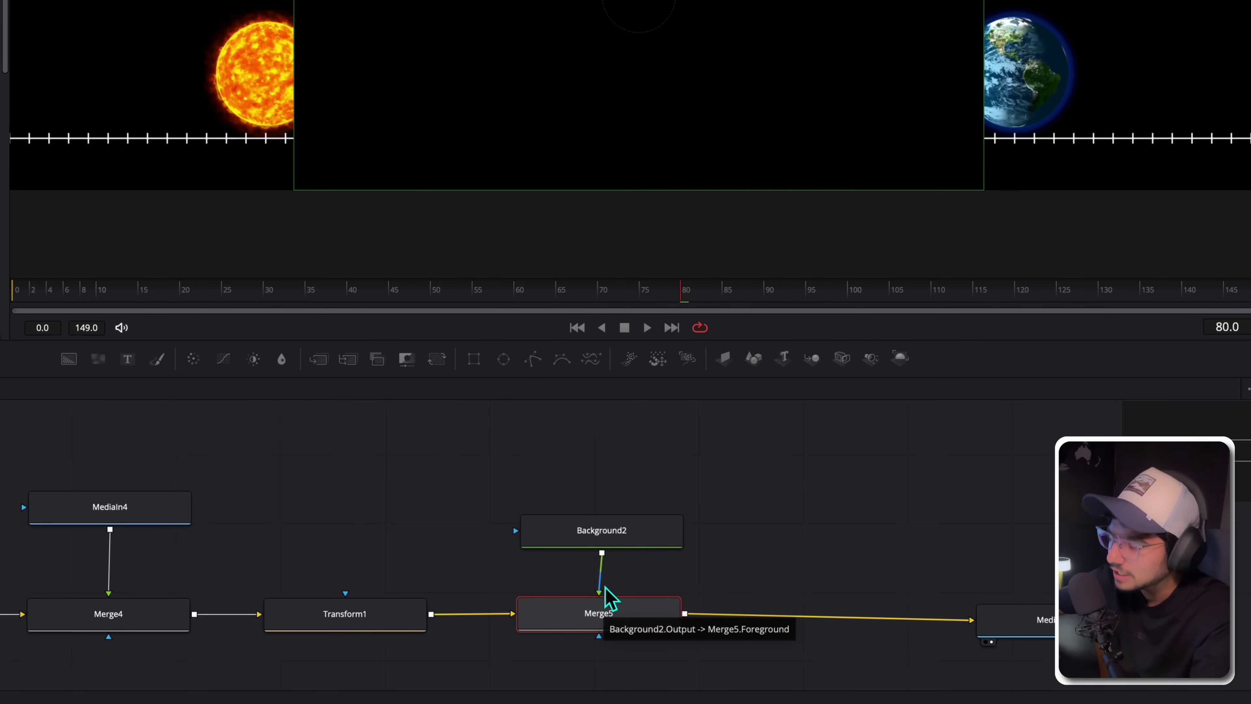
{"action": "key", "text": "ctrl+t"}
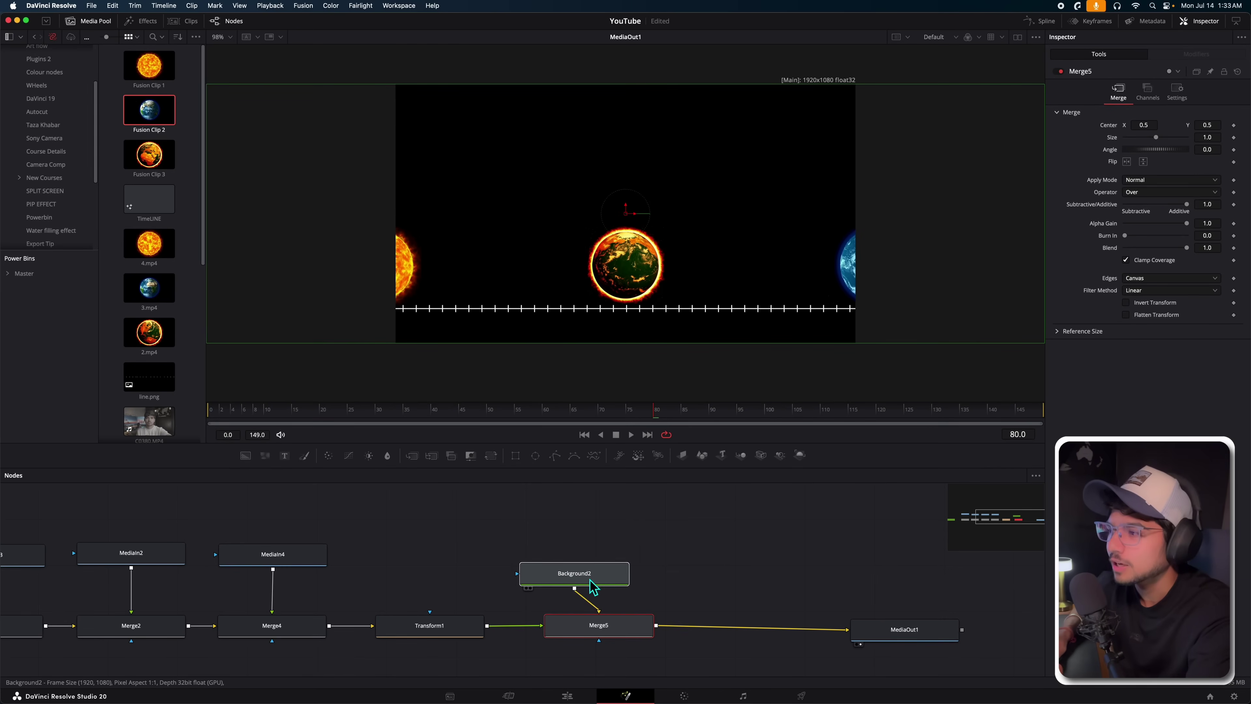
{"action": "left_click_drag", "start_coordinate": [609, 585], "coordinate": [611, 585]}
{"action": "left_click", "coordinate": [613, 584]}
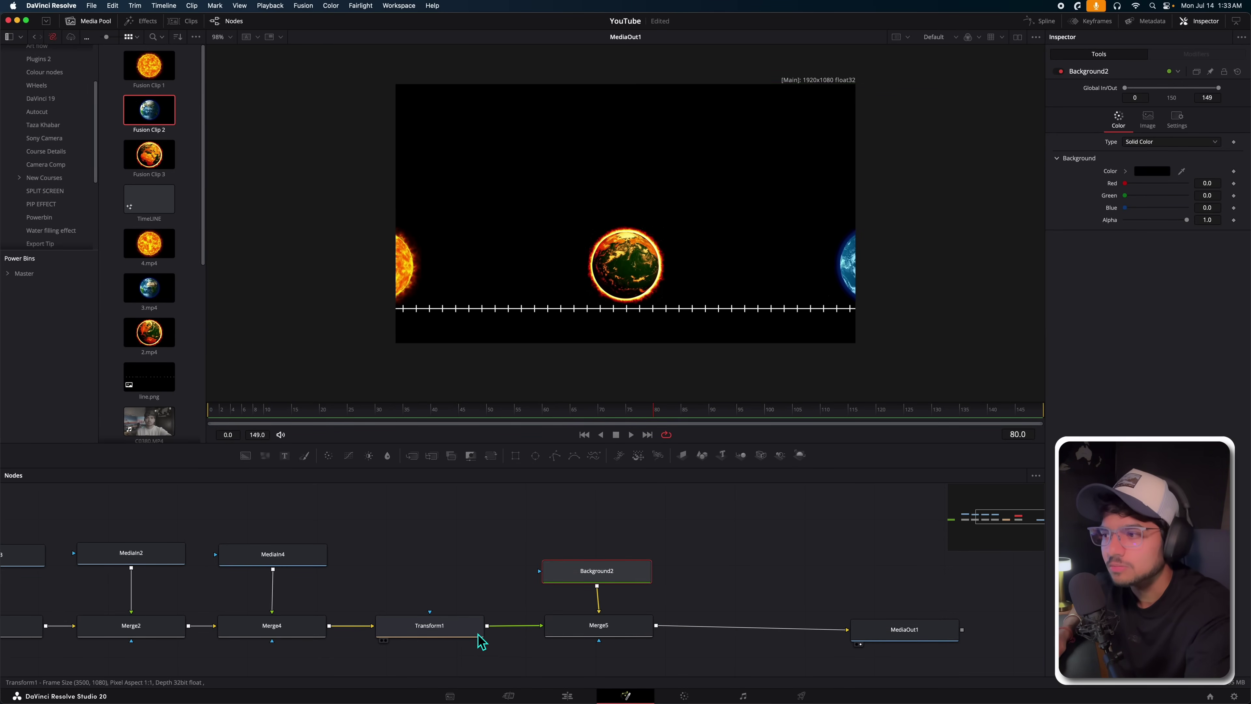
Set Transform1's Center X to 0.524 and keyframe its Center at frames 0 and 100.
{"action": "mouse_move", "coordinate": [464, 639]}
{"action": "left_mouse_down"}
{"action": "mouse_move", "coordinate": [458, 613]}
{"action": "mouse_move", "coordinate": [474, 620]}
{"action": "mouse_move", "coordinate": [468, 635]}
{"action": "left_mouse_up"}
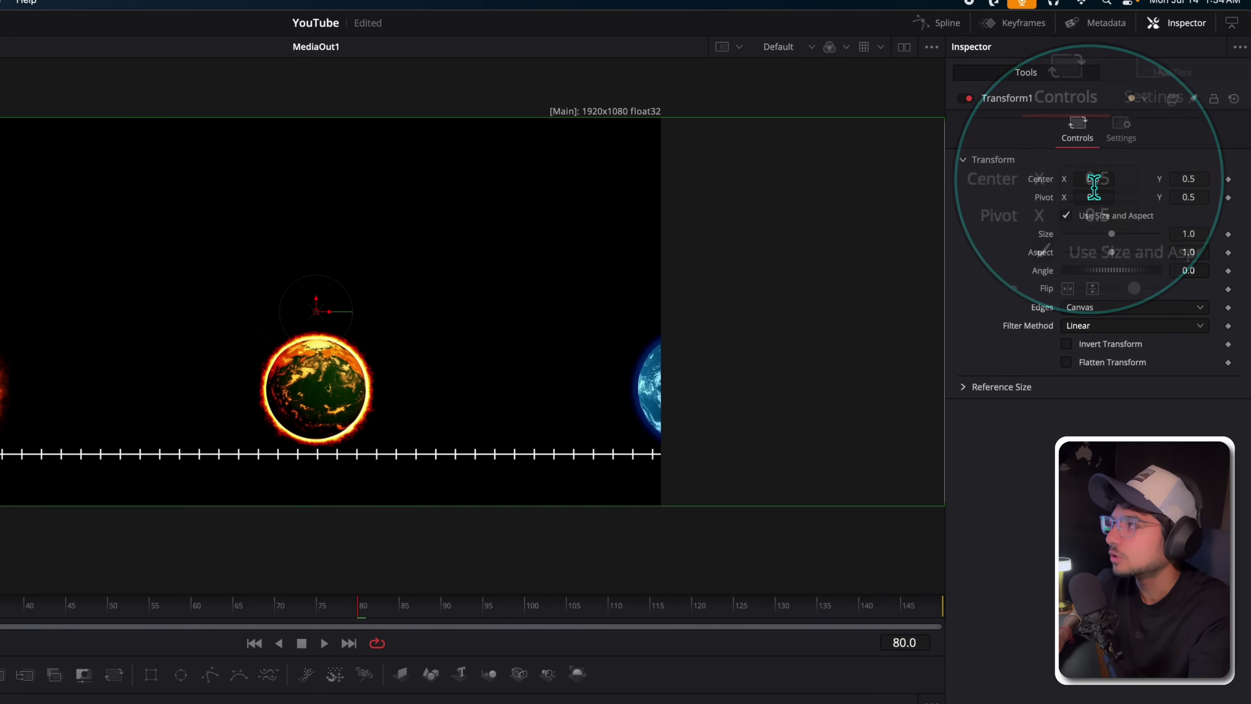
{"action": "mouse_move", "coordinate": [1093, 179]}
{"action": "left_mouse_down"}
{"action": "mouse_move", "coordinate": [1059, 178]}
{"action": "mouse_move", "coordinate": [1136, 178]}
{"action": "mouse_move", "coordinate": [1082, 178]}
{"action": "mouse_move", "coordinate": [1114, 178]}
{"action": "mouse_move", "coordinate": [1095, 179]}
{"action": "left_mouse_up"}
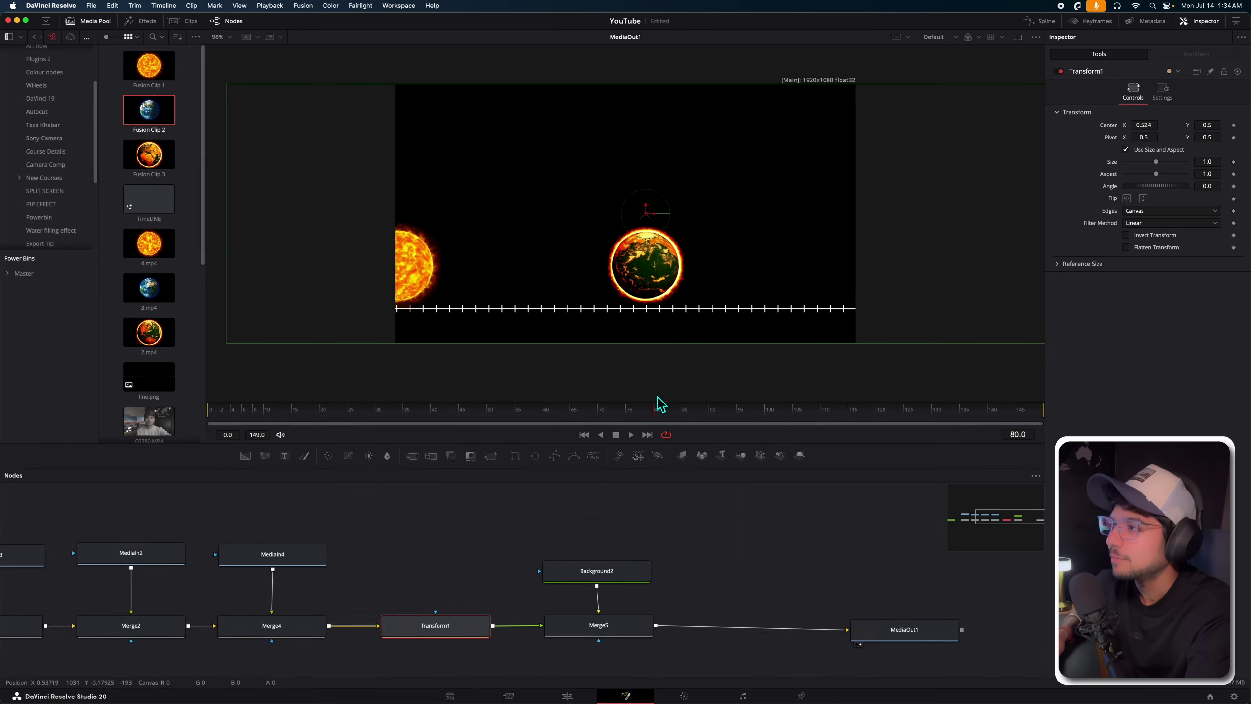
{"action": "left_click_drag", "start_coordinate": [365, 607], "coordinate": [328, 621]}
{"action": "left_click_drag", "start_coordinate": [635, 421], "coordinate": [210, 423]}
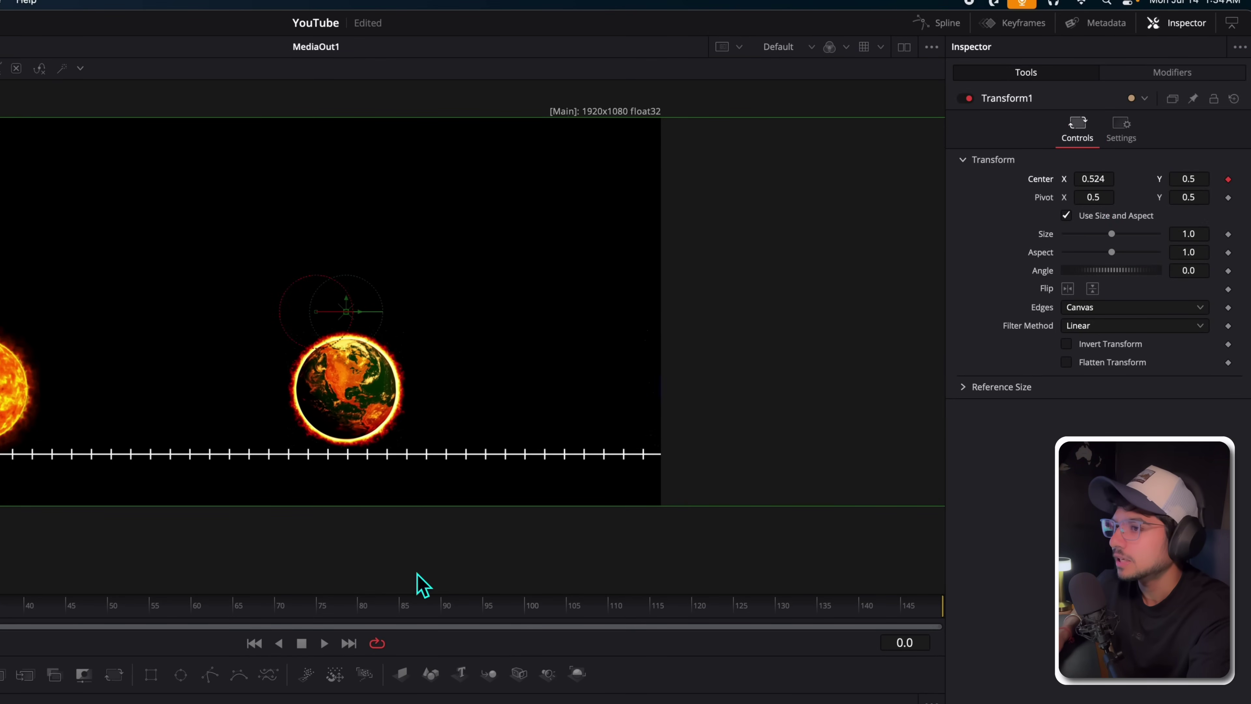
{"action": "left_click_drag", "start_coordinate": [5, 614], "coordinate": [530, 613]}
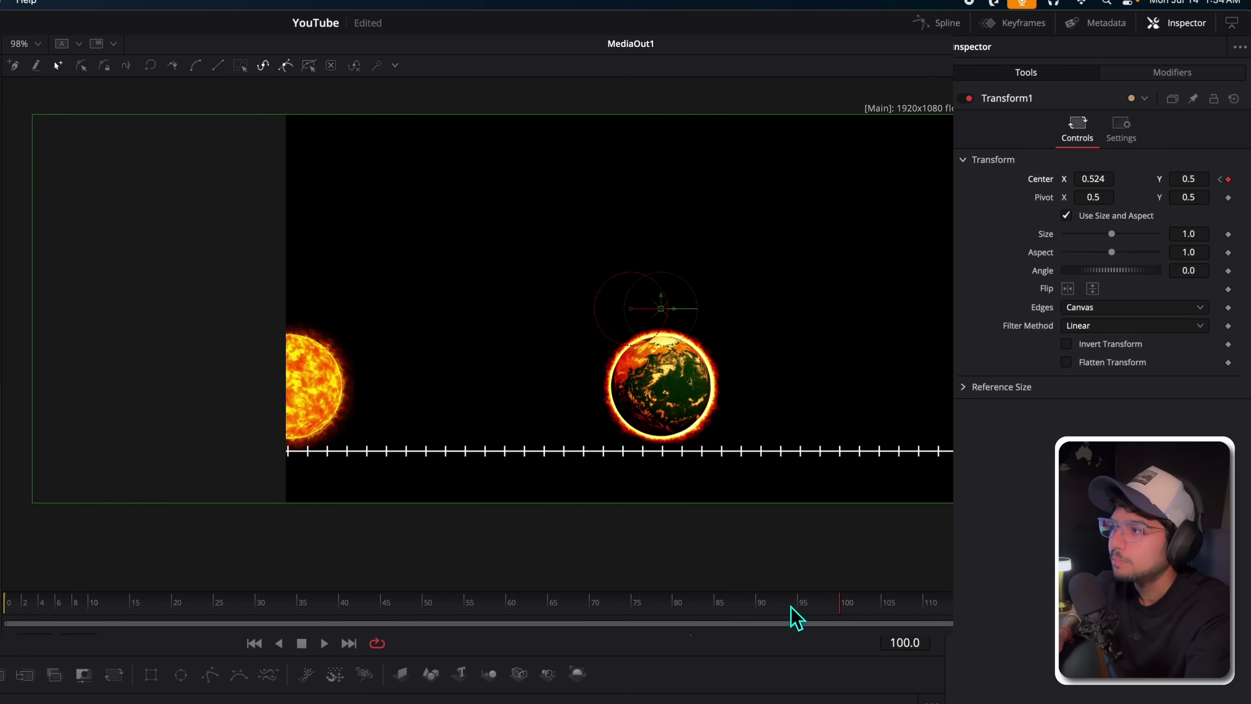
At frame 0, enlarge Transform1 to size 1.4 and shift its Center X to about 0.077, centring and raising the Earth in the frame.
{"action": "left_click_drag", "start_coordinate": [791, 615], "coordinate": [9, 616]}
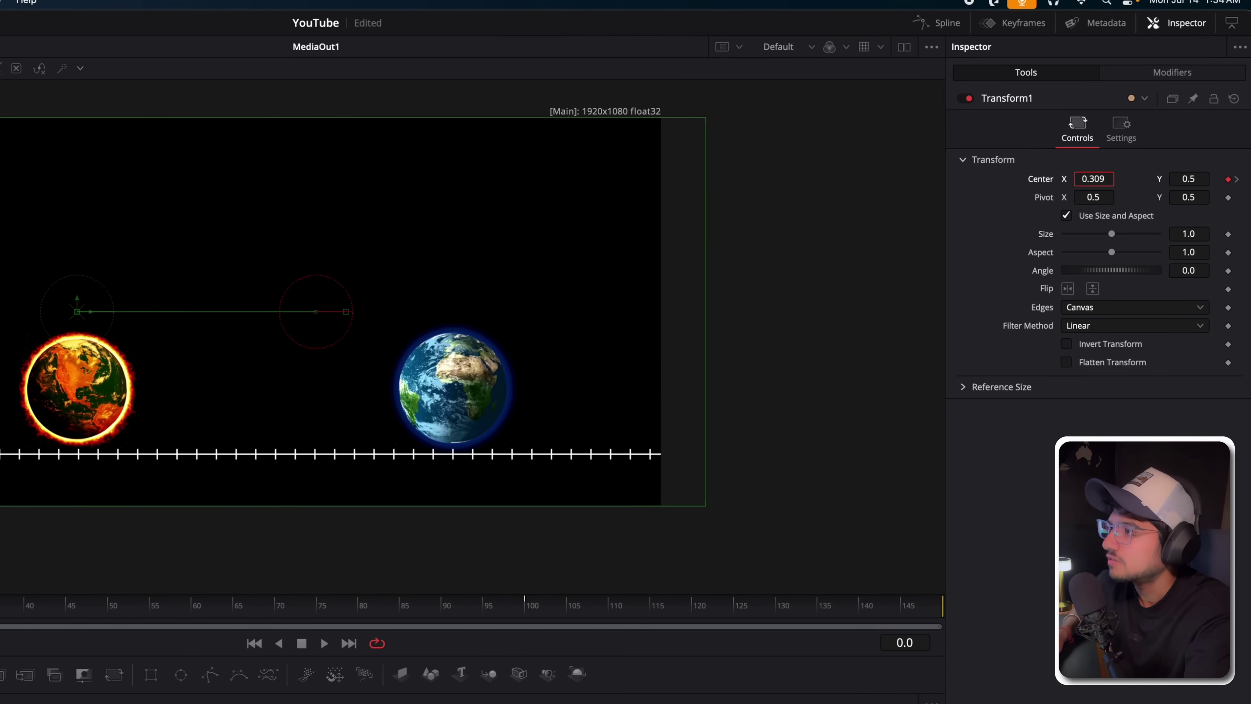
{"action": "left_click_drag", "start_coordinate": [1093, 178], "coordinate": [1098, 185]}
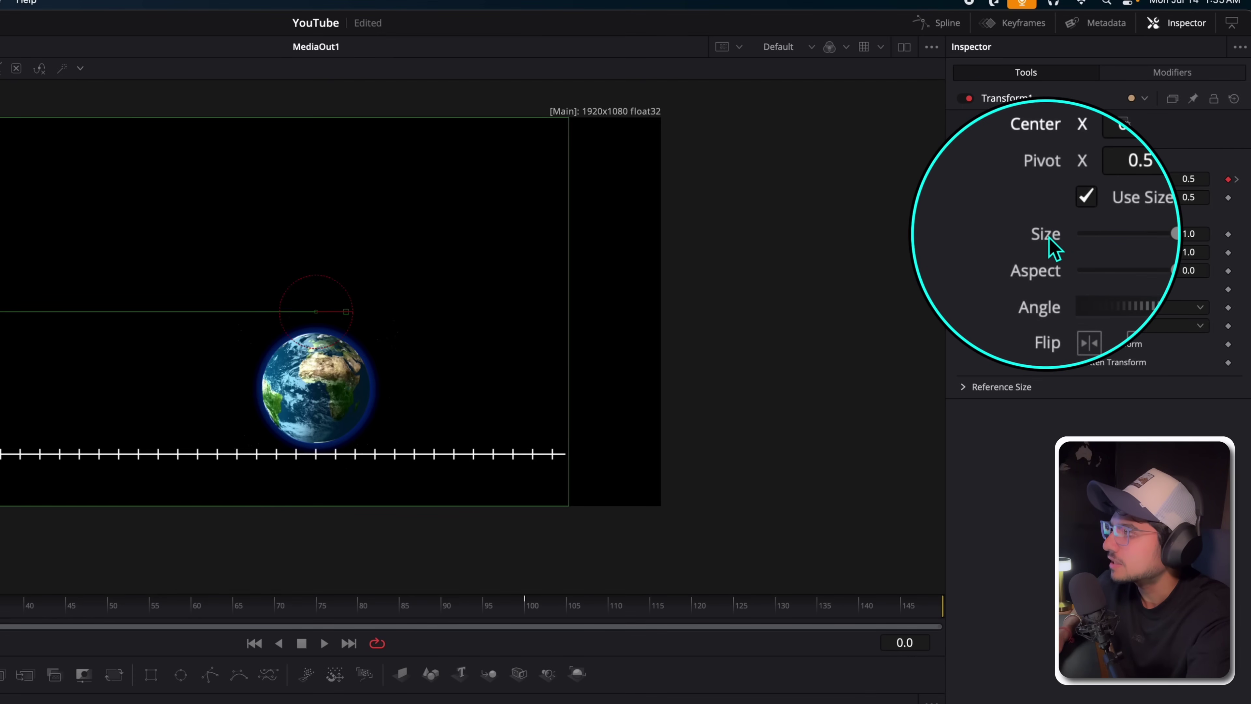
{"action": "left_click_drag", "start_coordinate": [1189, 234], "coordinate": [1216, 234]}
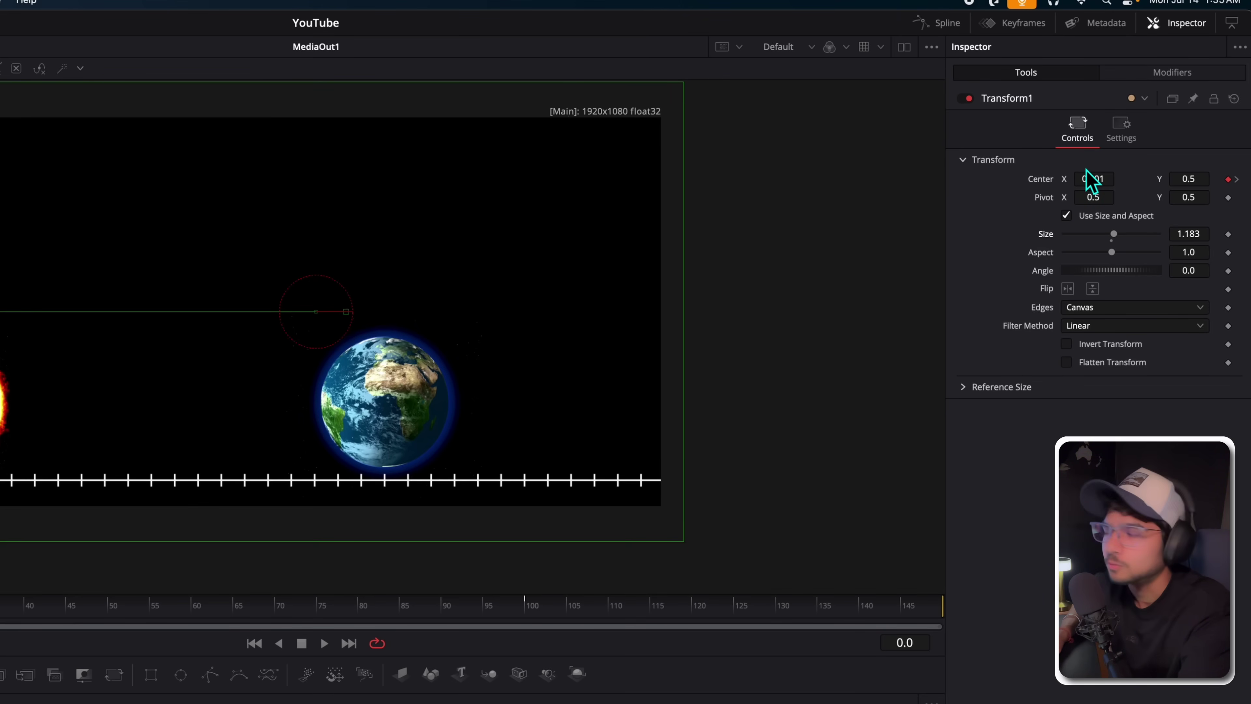
{"action": "left_click_drag", "start_coordinate": [1090, 180], "coordinate": [1097, 224]}
{"action": "left_click_drag", "start_coordinate": [1189, 234], "coordinate": [1209, 233]}
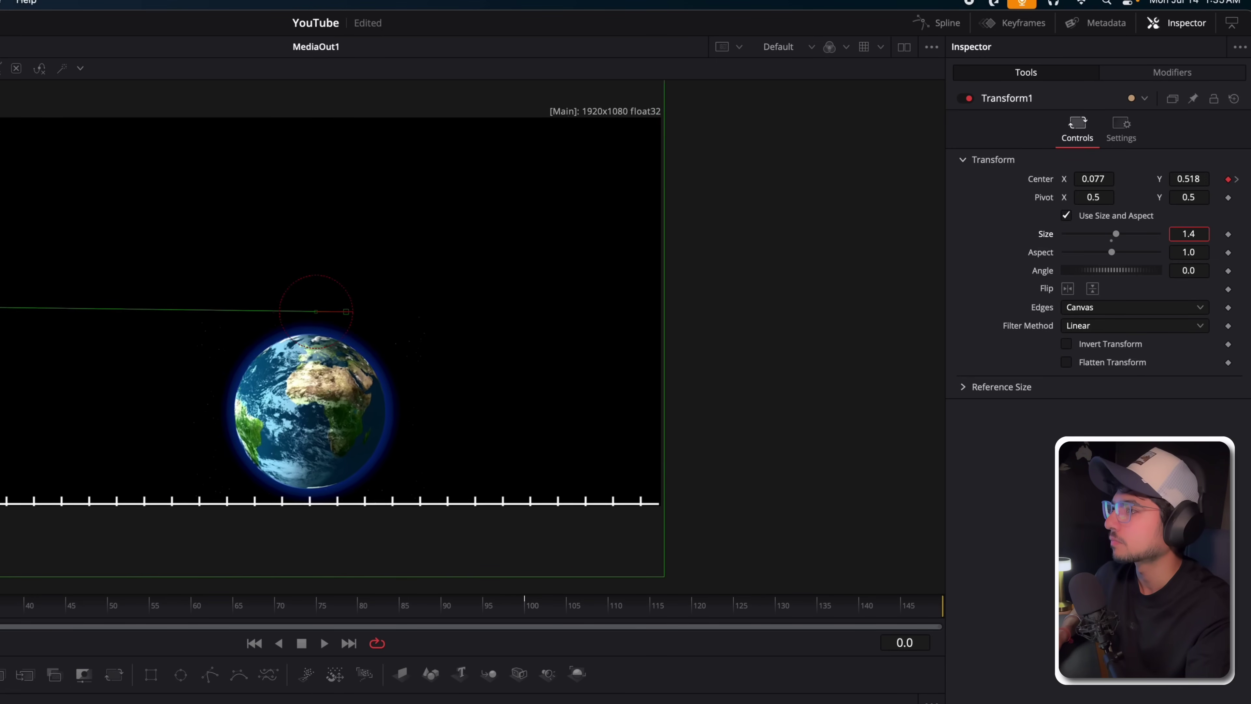
{"action": "left_click_drag", "start_coordinate": [570, 336], "coordinate": [571, 286]}
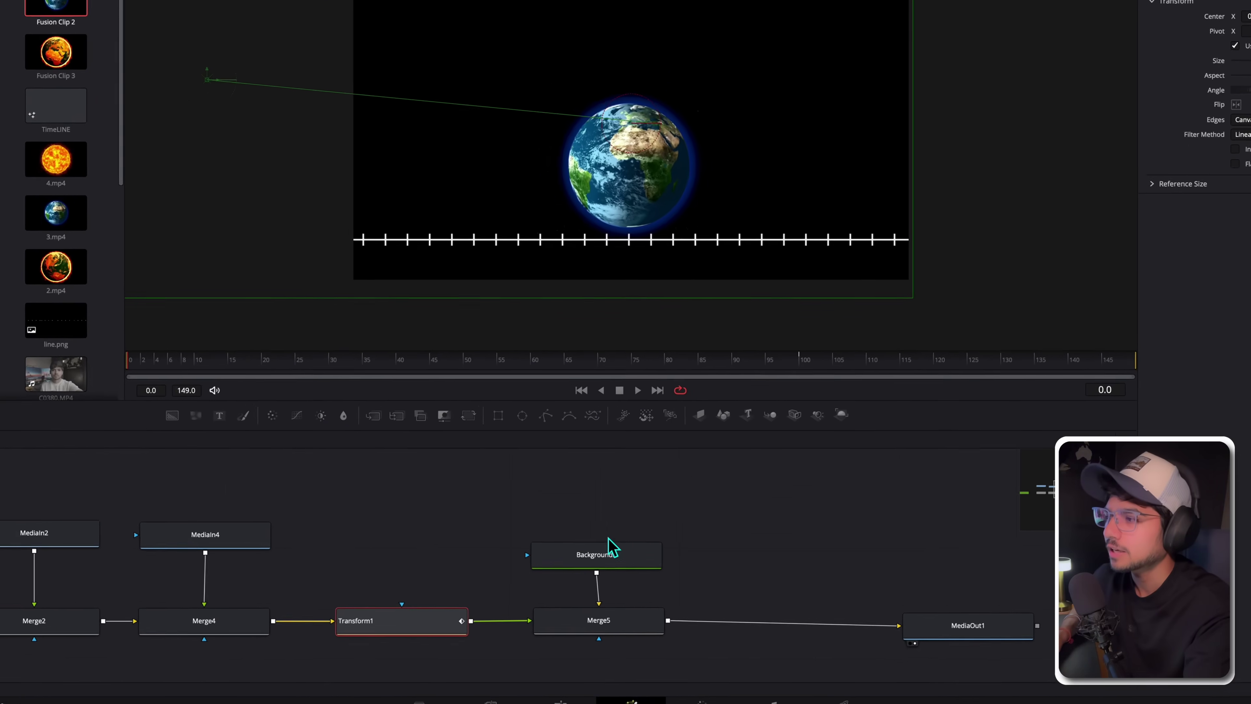
Make room after Merge4 and insert a MultiText node there, with its Merge lined up in the main node row.
{"action": "left_click_drag", "start_coordinate": [607, 464], "coordinate": [847, 634]}
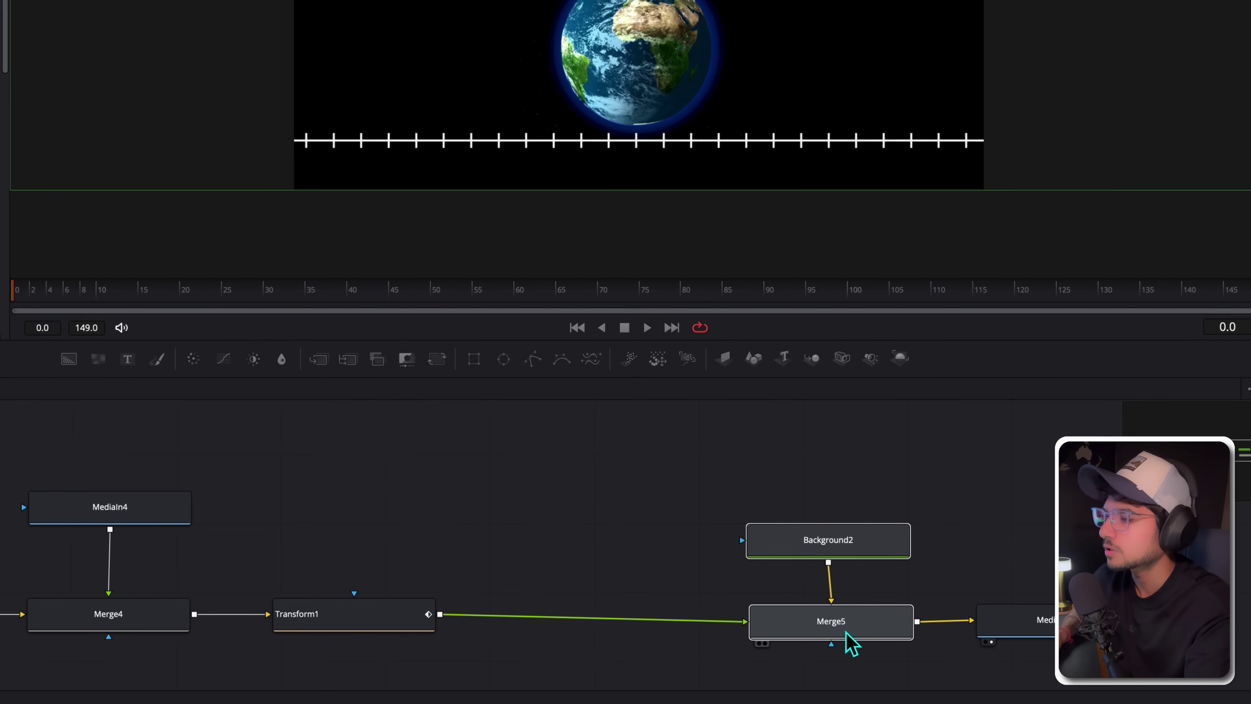
{"action": "left_click_drag", "start_coordinate": [350, 631], "coordinate": [594, 636]}
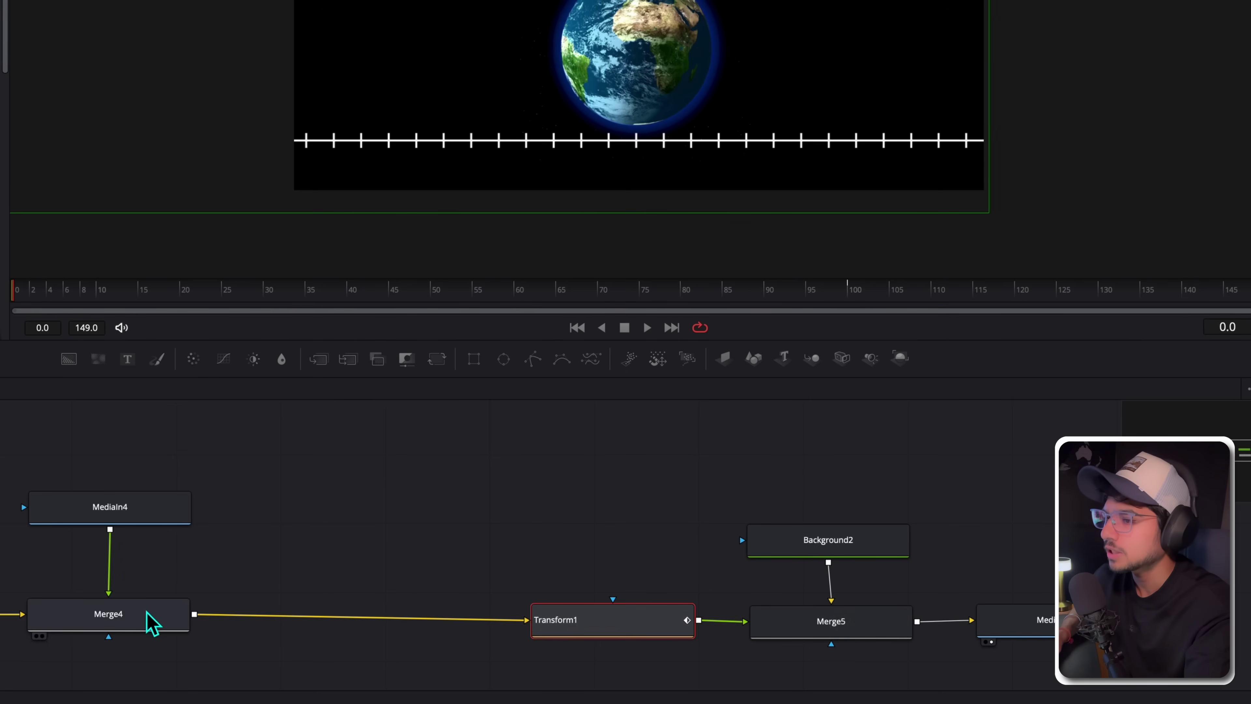
{"action": "left_click", "coordinate": [146, 620]}
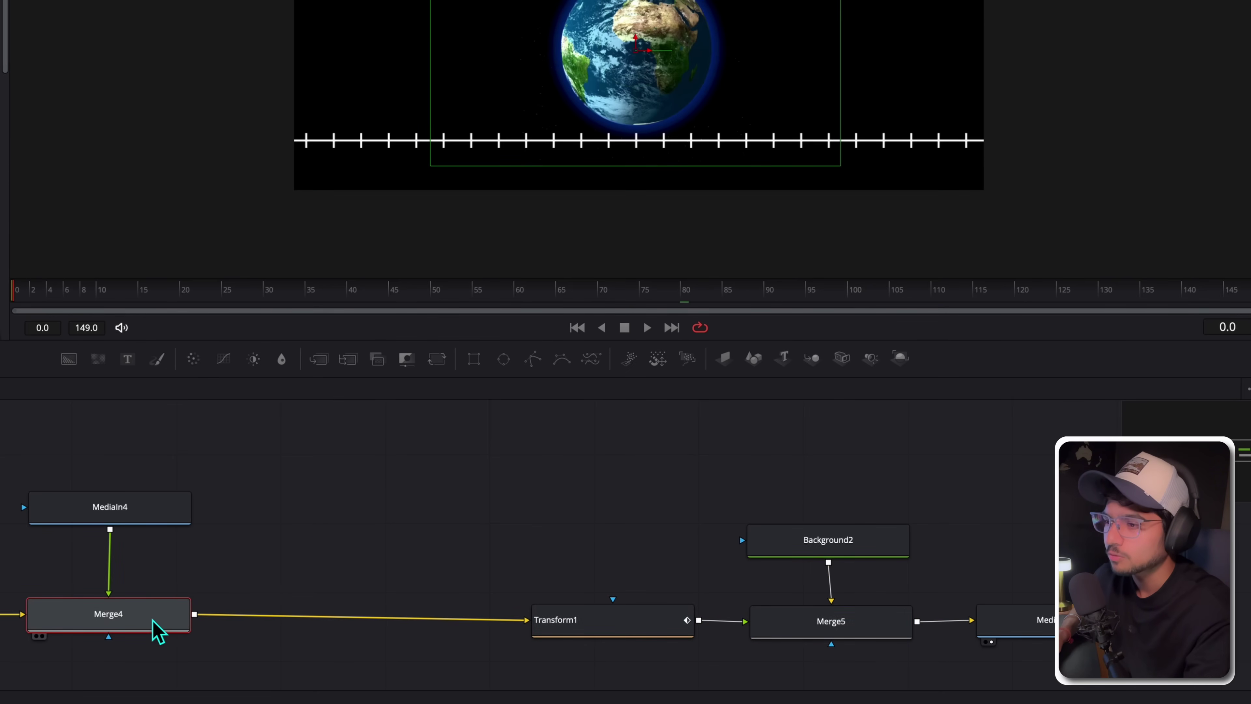
{"action": "key", "text": "shift+space"}
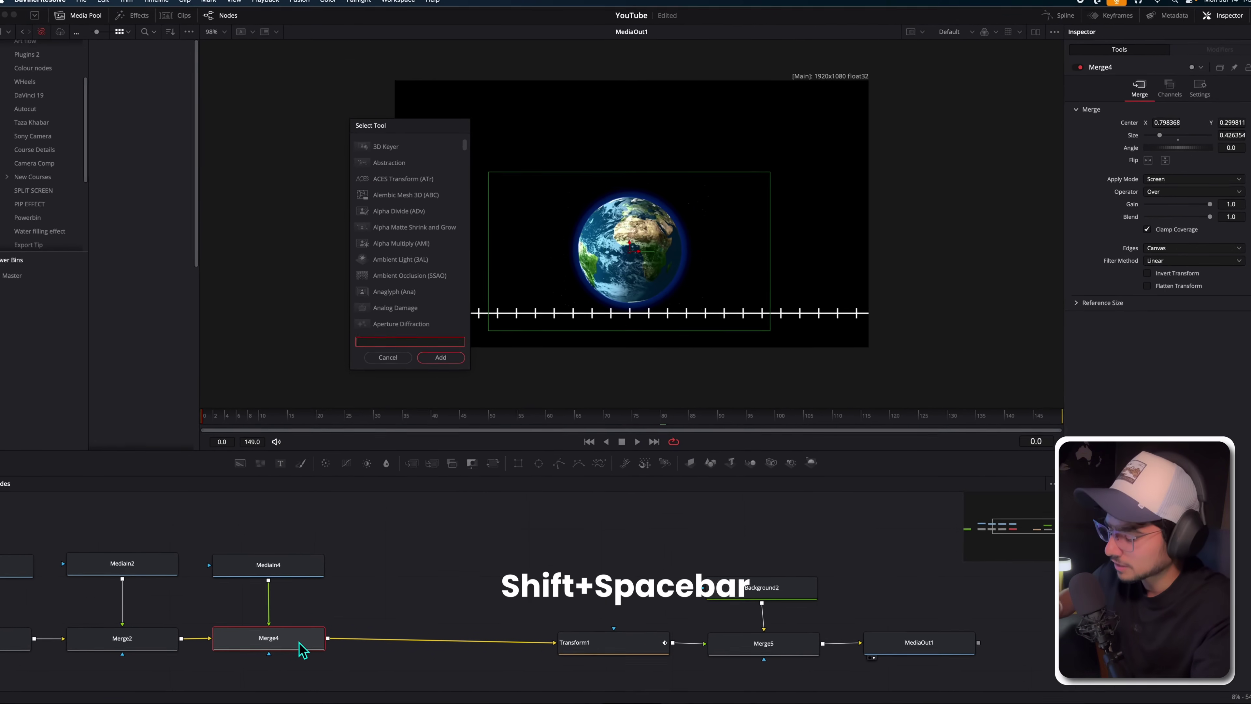
{"action": "type", "text": "multit"}
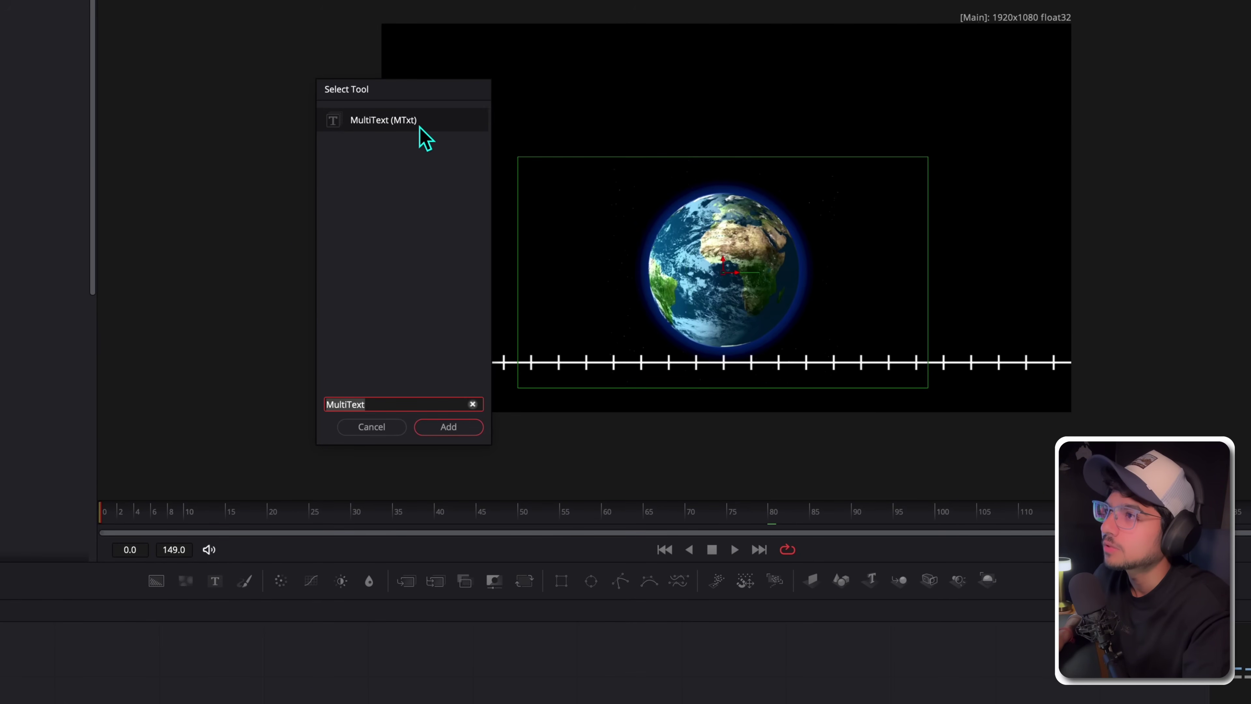
{"action": "left_click", "coordinate": [467, 429]}
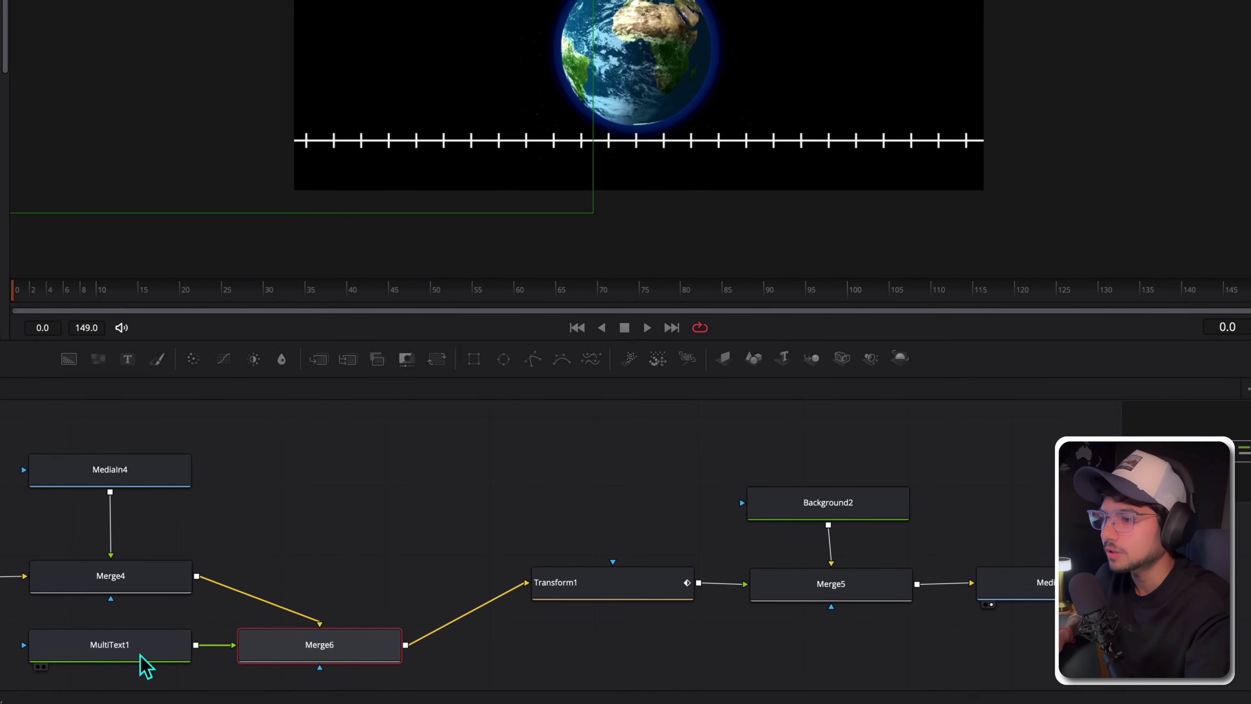
{"action": "left_click_drag", "start_coordinate": [140, 656], "coordinate": [351, 484]}
{"action": "left_click_drag", "start_coordinate": [351, 659], "coordinate": [356, 595]}
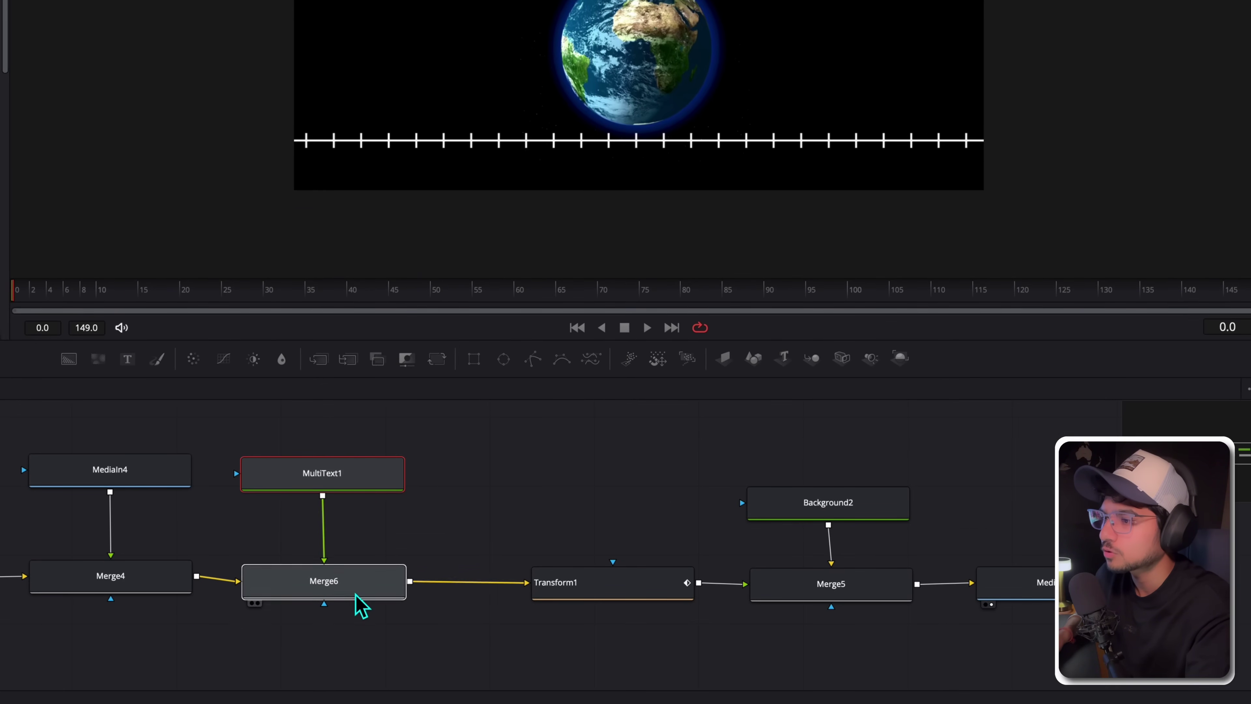
Set MultiText1's text to PRESENT at size 0.0432 and place it below the timeline, centred under the Earth.
{"action": "left_click", "coordinate": [333, 488]}
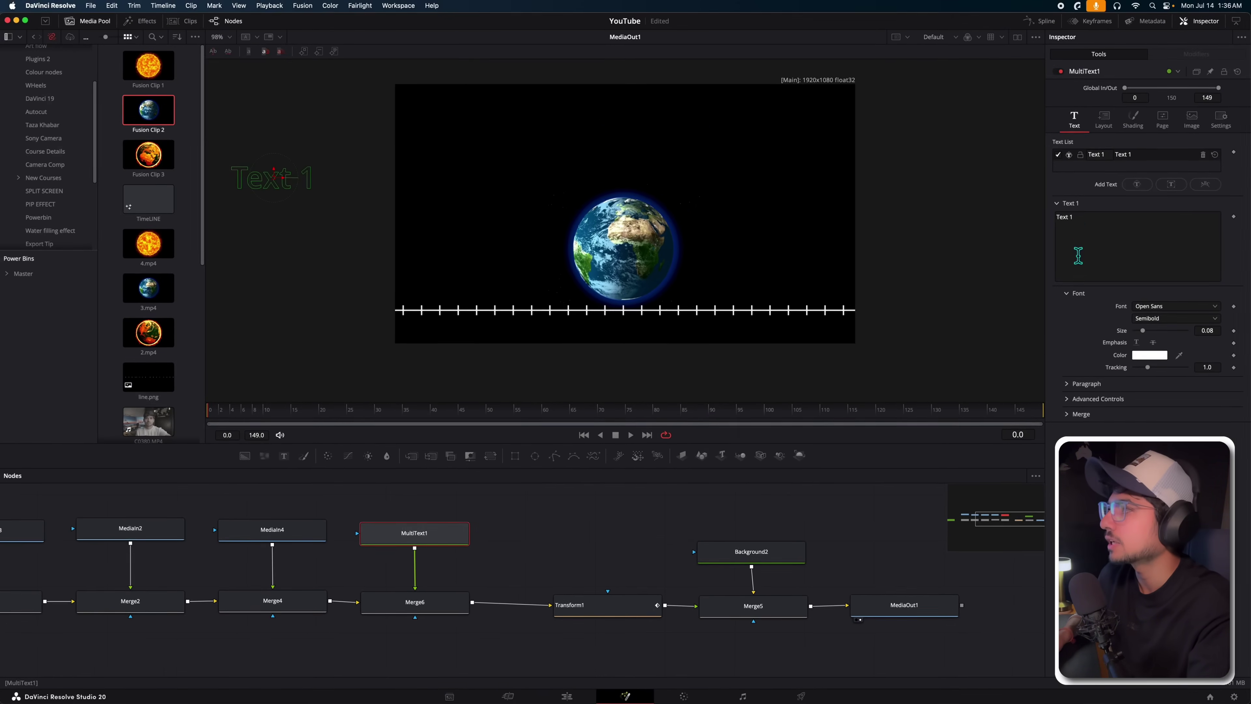
{"action": "left_click", "coordinate": [1079, 217]}
{"action": "left_click_drag", "start_coordinate": [1079, 217], "coordinate": [1053, 211]}
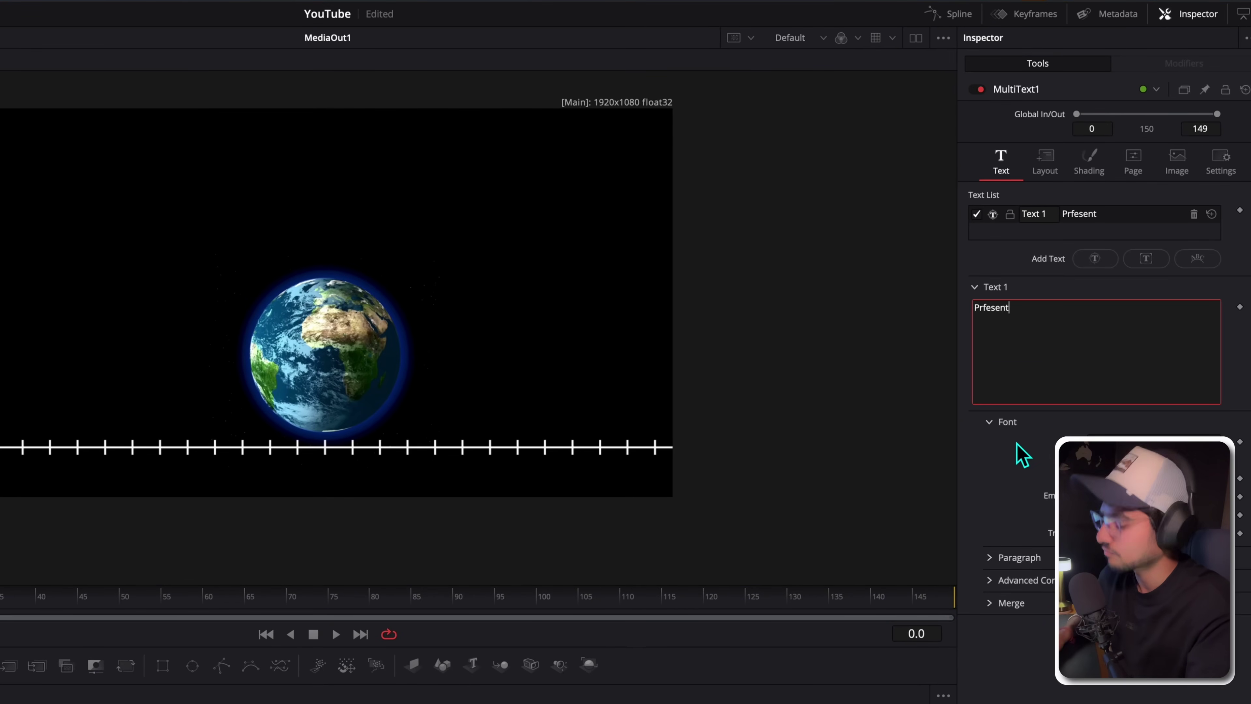
{"action": "type", "text": "Prfesent"}
{"action": "key", "text": "Left"}
{"action": "key", "text": "Left"}
{"action": "key", "text": "Left"}
{"action": "key", "text": "Left"}
{"action": "key", "text": "Left"}
{"action": "key", "text": "BackSpace"}
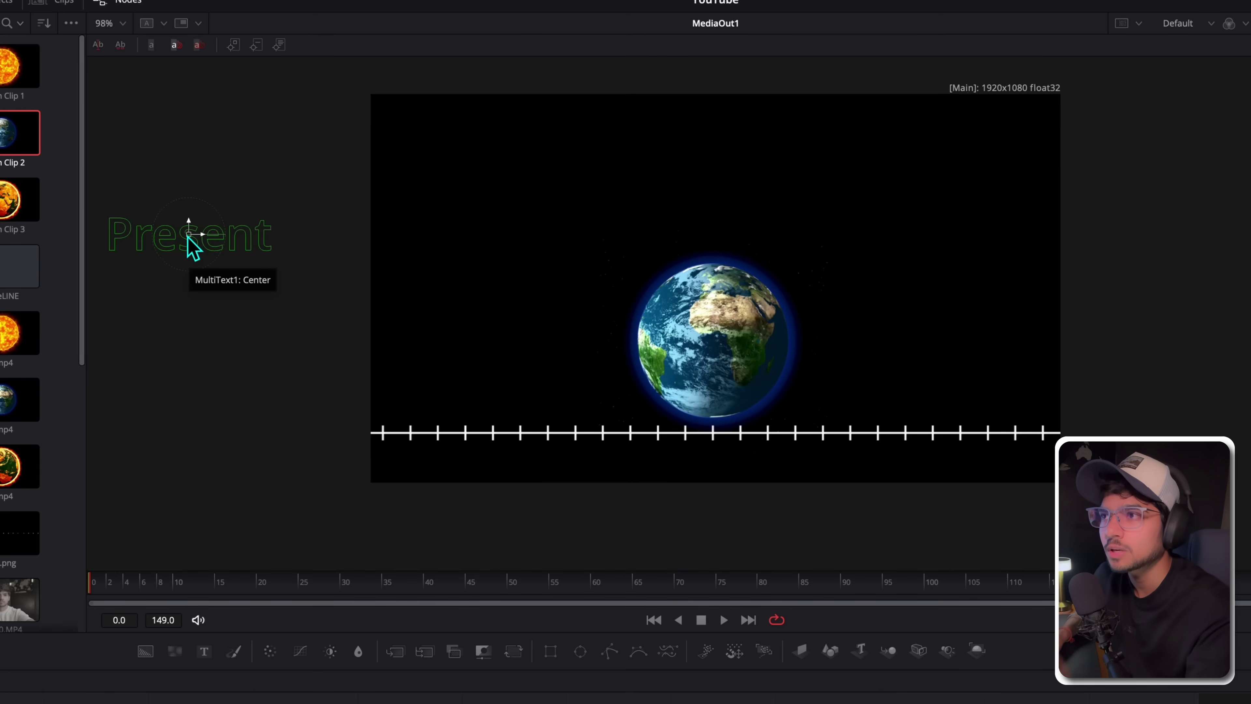
{"action": "left_click_drag", "start_coordinate": [189, 235], "coordinate": [717, 463]}
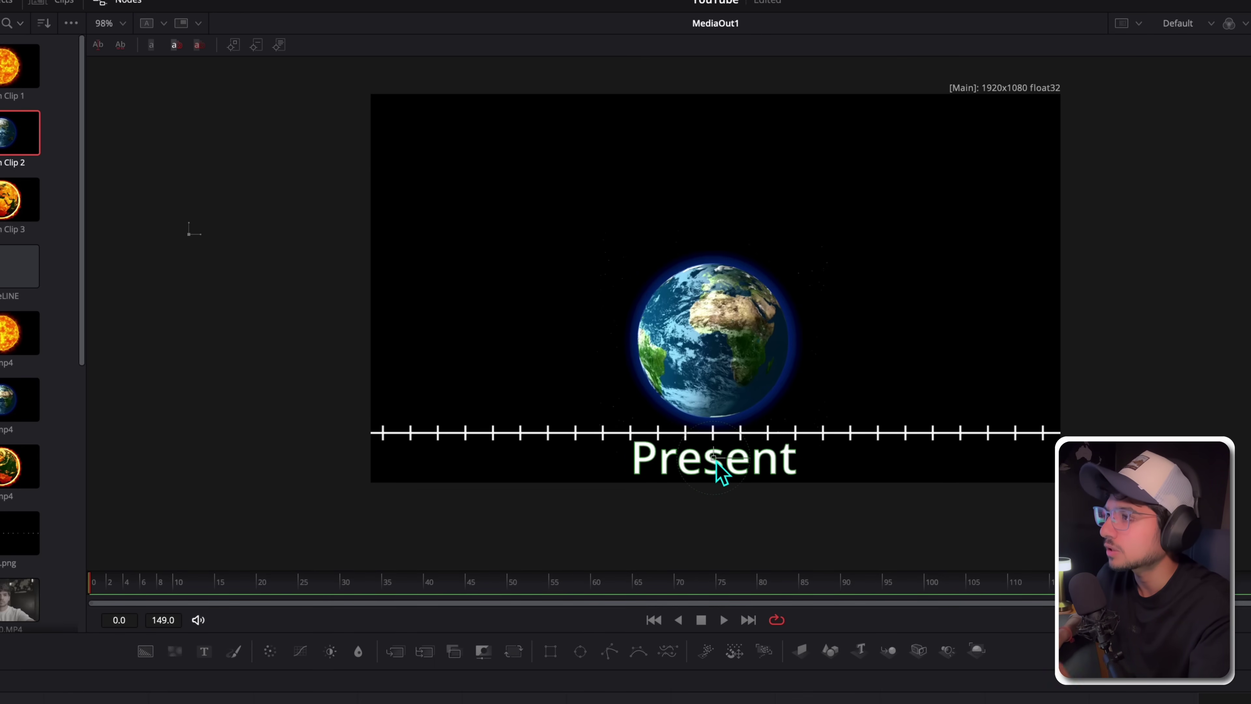
{"action": "type", "text": "PRESENT"}
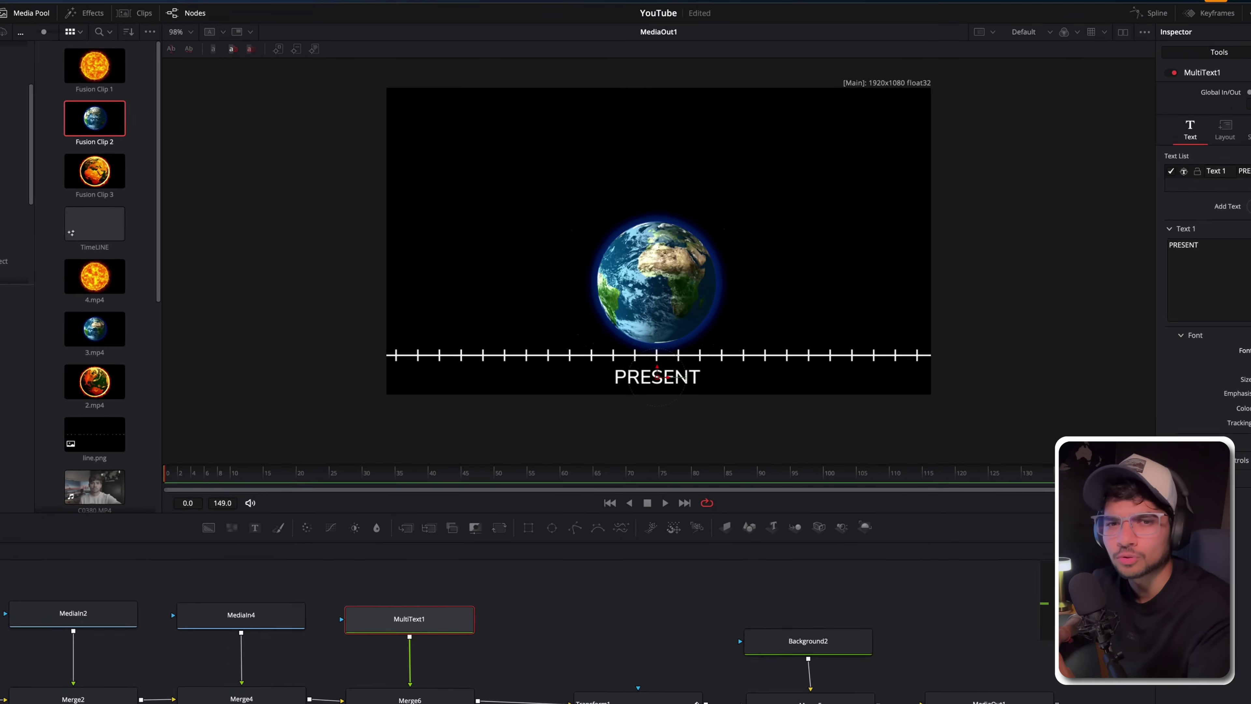
Set the PRESENT label's font to Inter in the Black style.
{"action": "left_click", "coordinate": [1151, 291]}
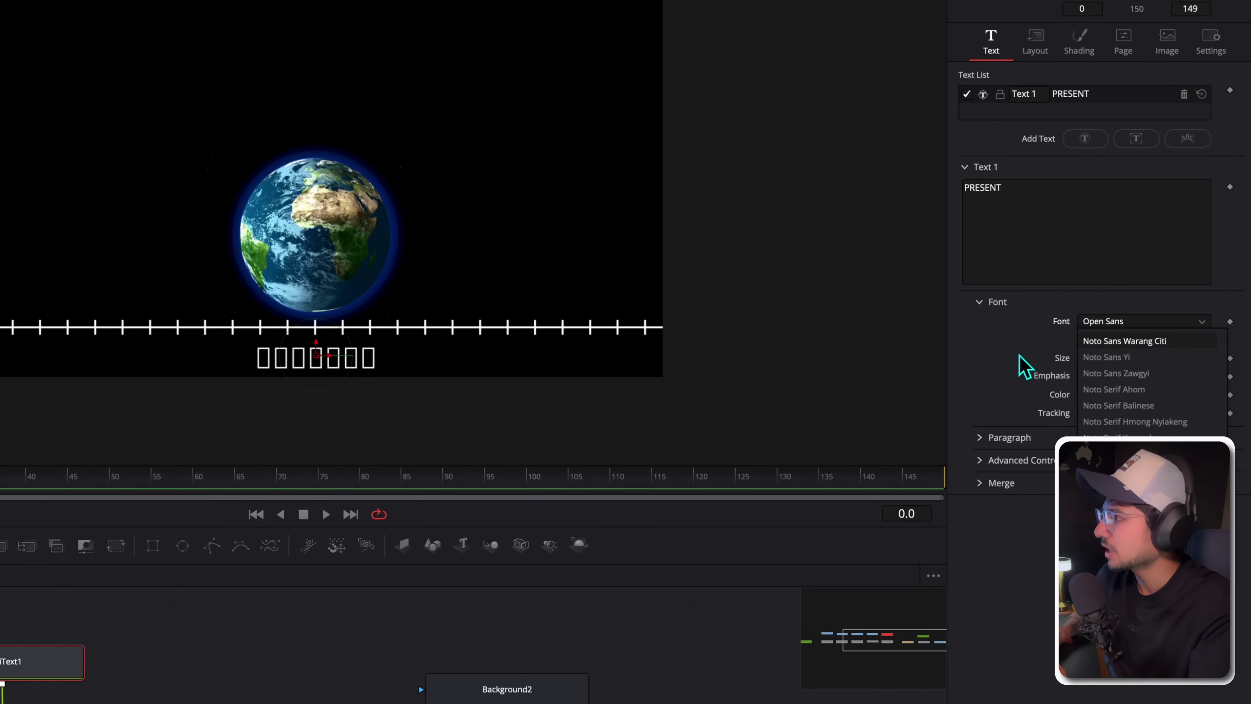
{"action": "left_click", "coordinate": [1064, 322]}
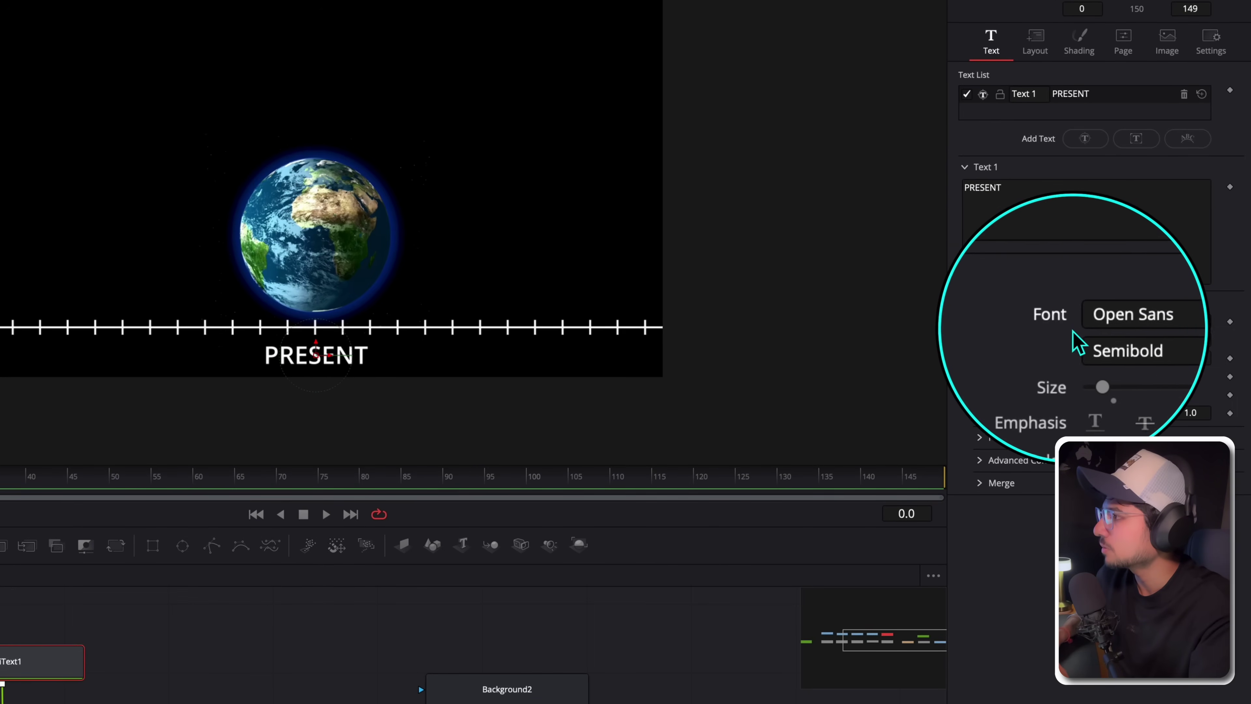
{"action": "left_click", "coordinate": [1127, 323]}
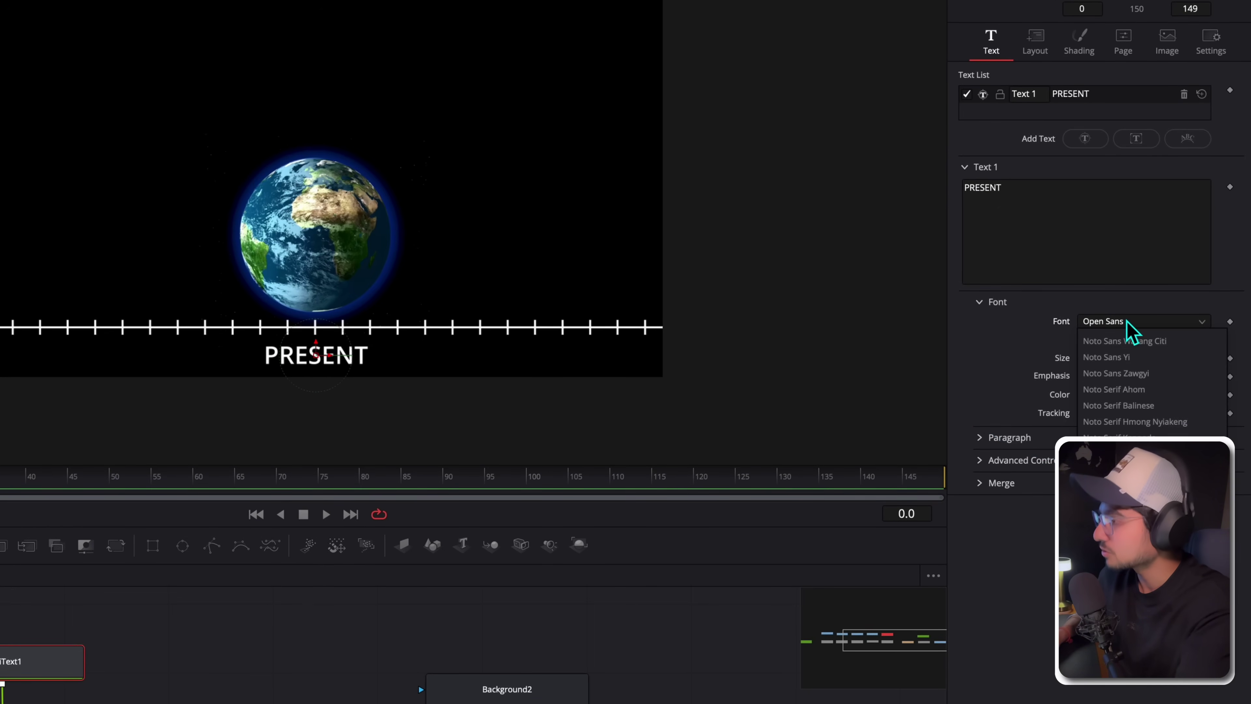
{"action": "scroll", "coordinate": [1133, 364], "scroll_direction": "up", "scroll_amount": 10}
{"action": "left_click", "coordinate": [1118, 405]}
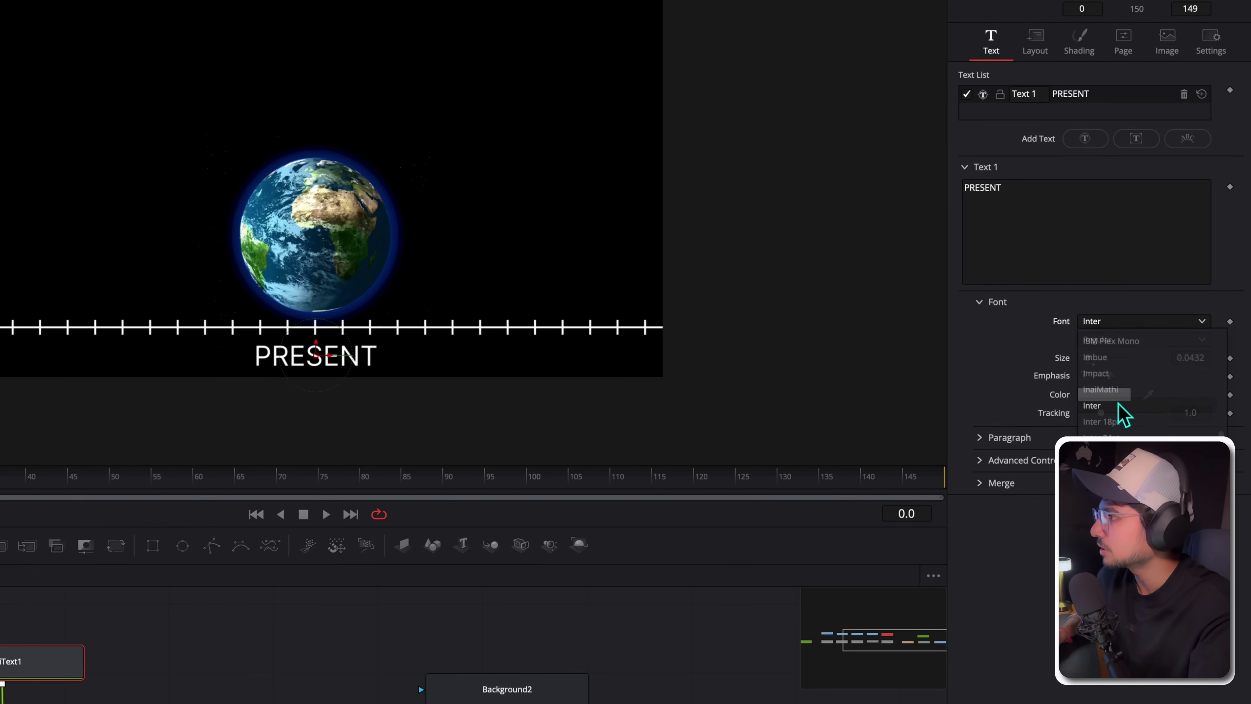
{"action": "left_click", "coordinate": [1116, 344]}
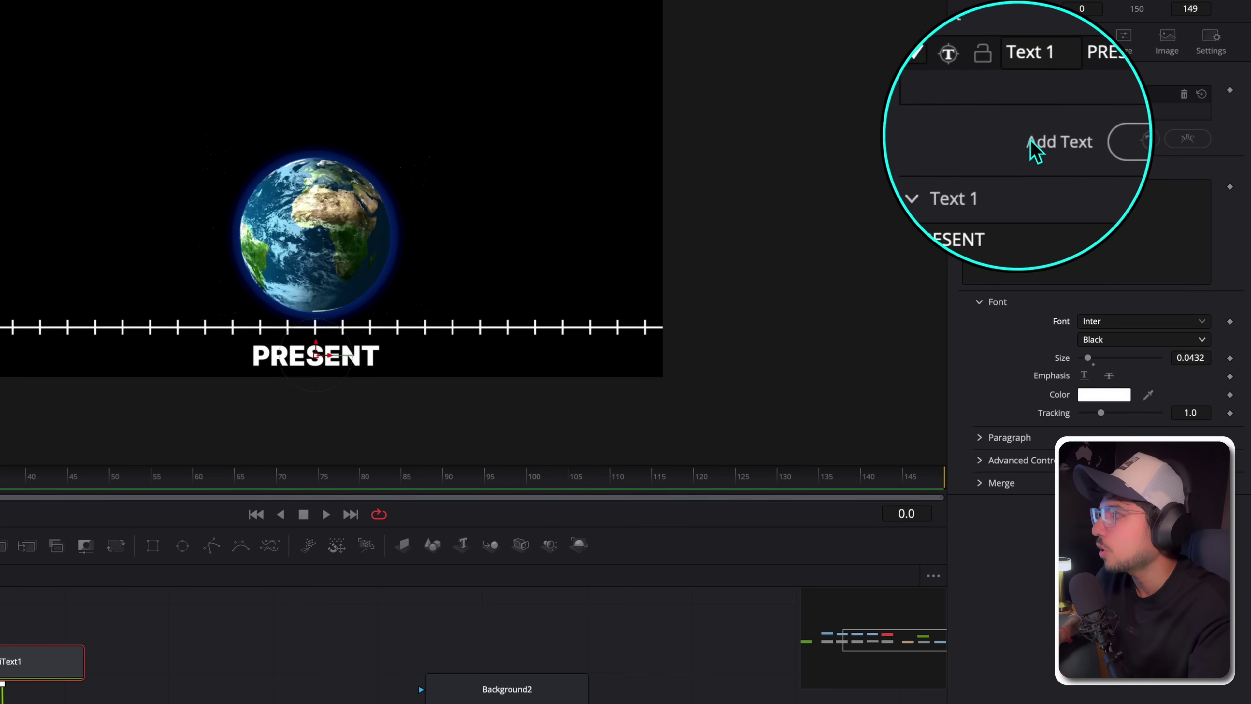
Add a second text entry to MultiText1 reading 4 BILLION YEARS AGO.
{"action": "left_click", "coordinate": [1087, 155]}
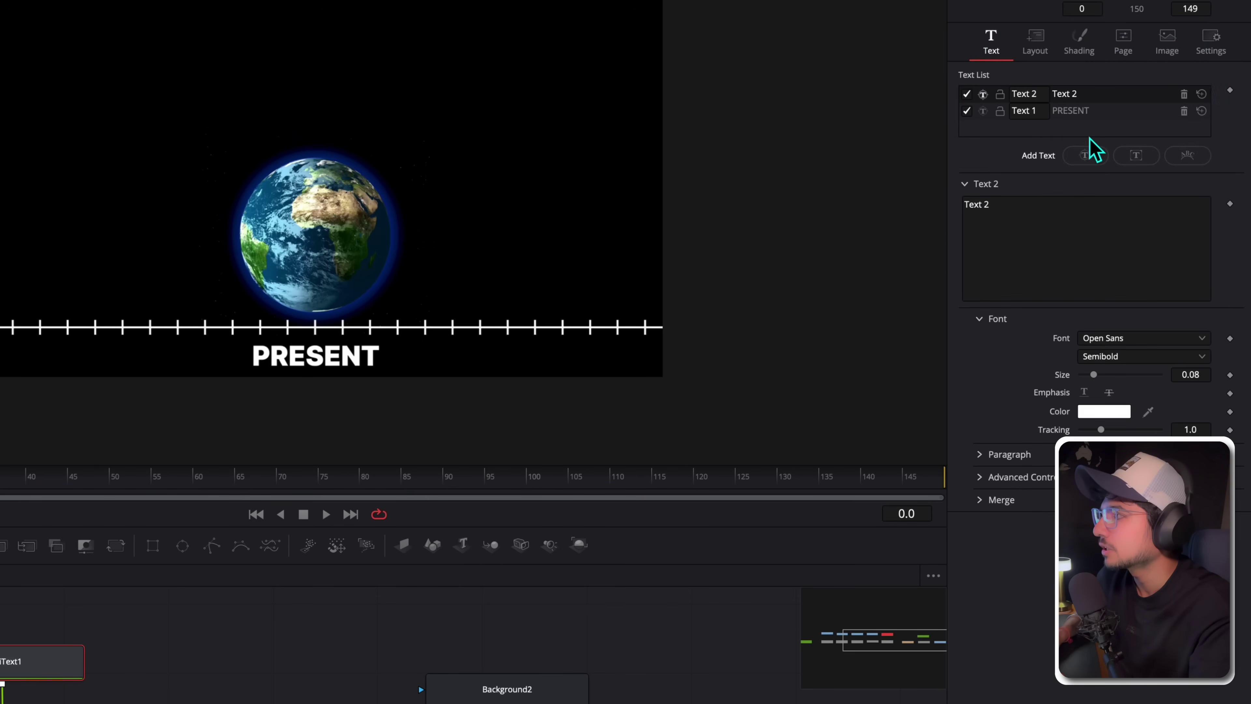
{"action": "left_click", "coordinate": [1075, 94]}
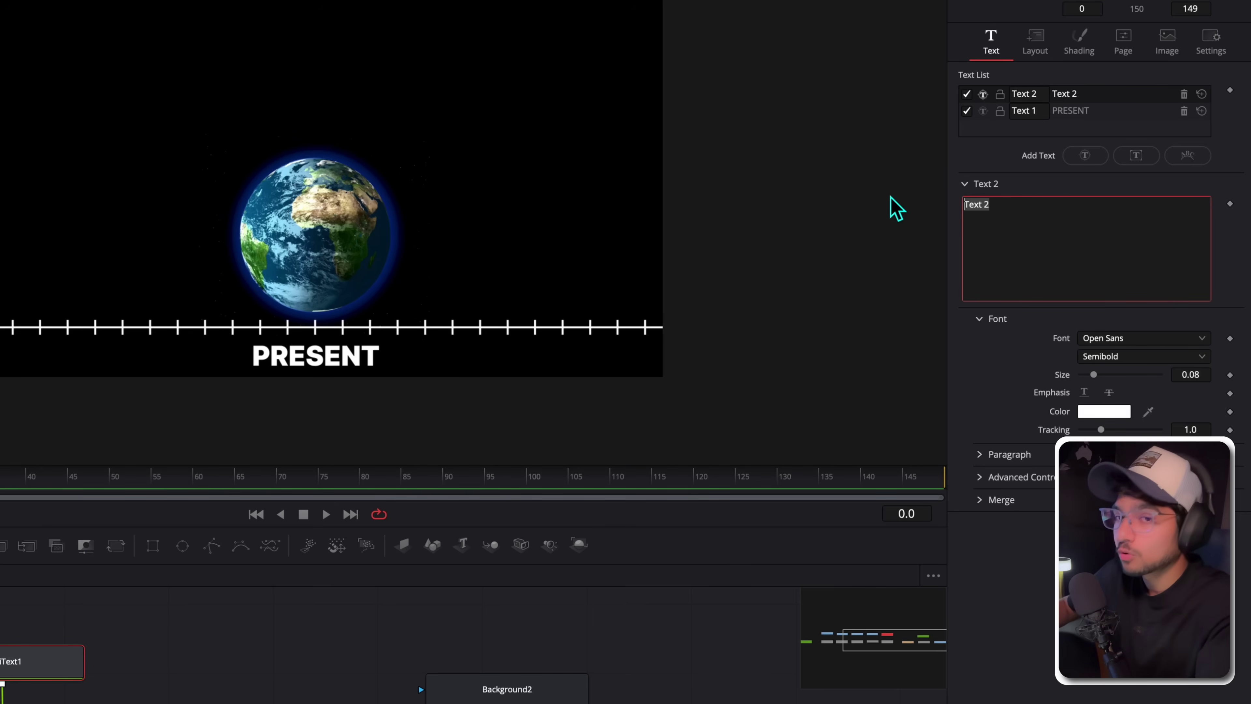
{"action": "key", "text": "BackSpace"}
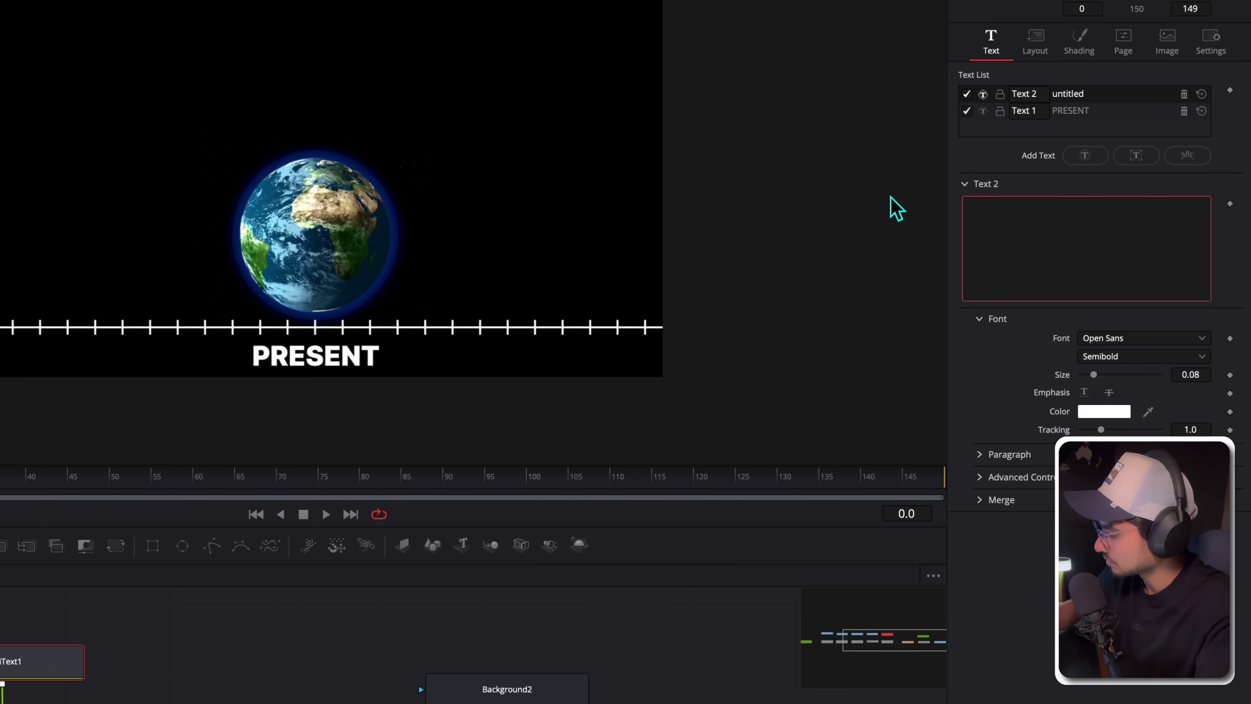
{"action": "type", "text": "4 BILLION YEARS AGO"}
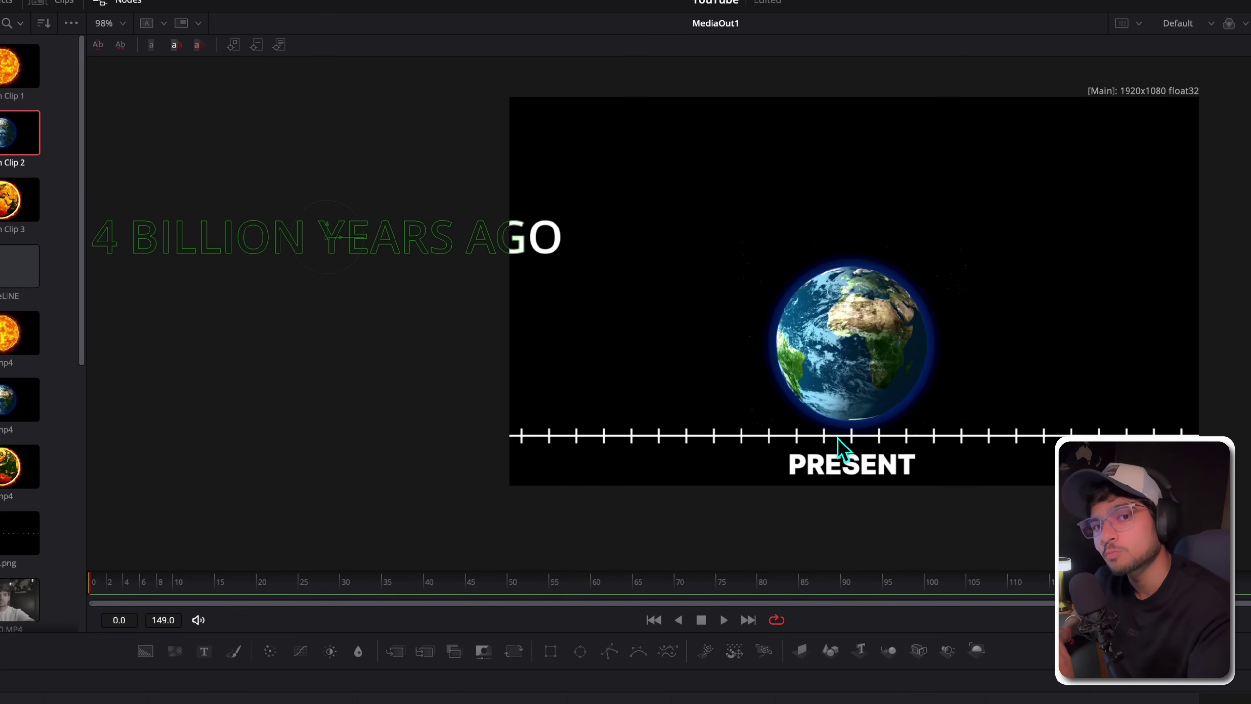
At frame 100, set Transform1's Center Y to 0.624 and reduce its Center X slightly to centre the burning planet horizontally.
{"action": "left_click_drag", "start_coordinate": [996, 393], "coordinate": [855, 402]}
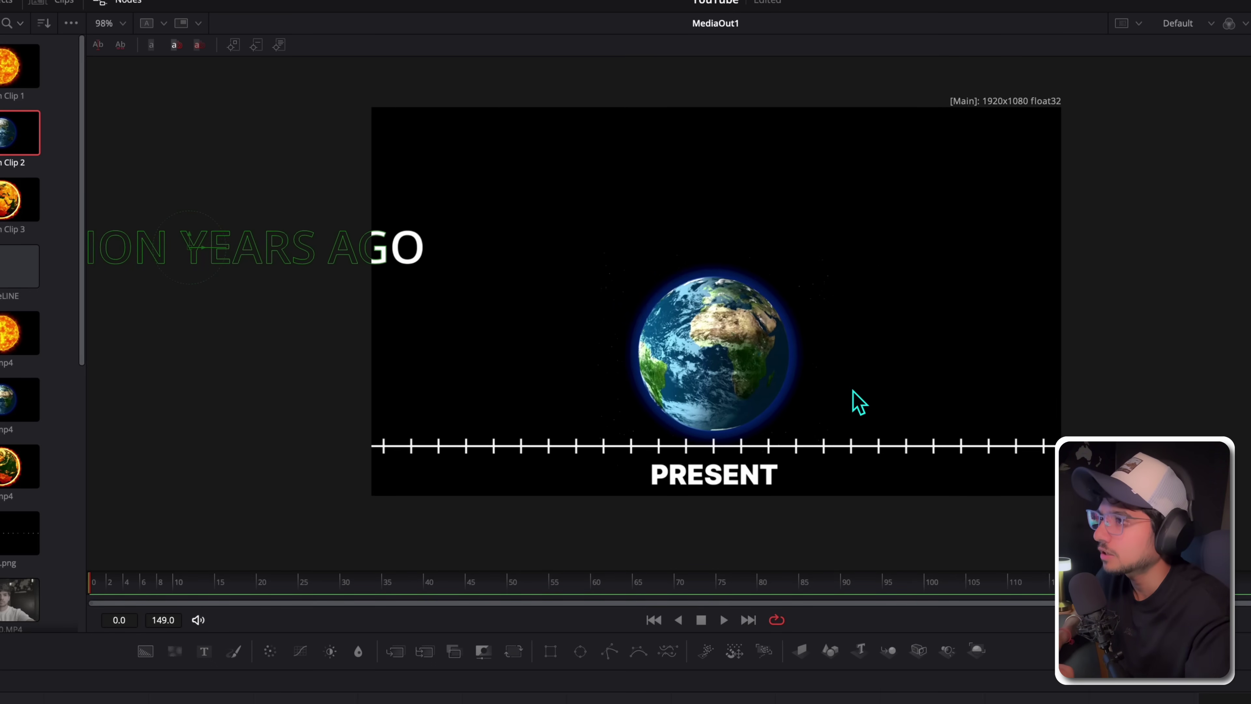
{"action": "left_click_drag", "start_coordinate": [118, 587], "coordinate": [928, 585]}
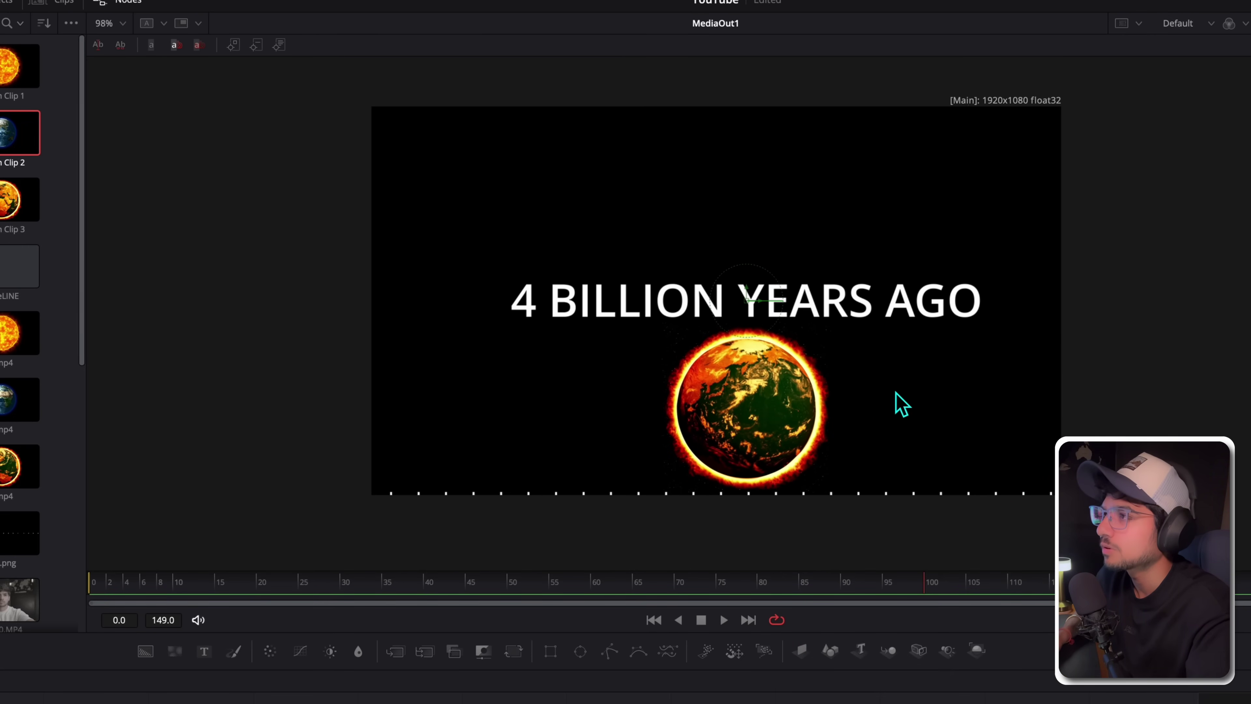
{"action": "left_click_drag", "start_coordinate": [896, 393], "coordinate": [850, 417]}
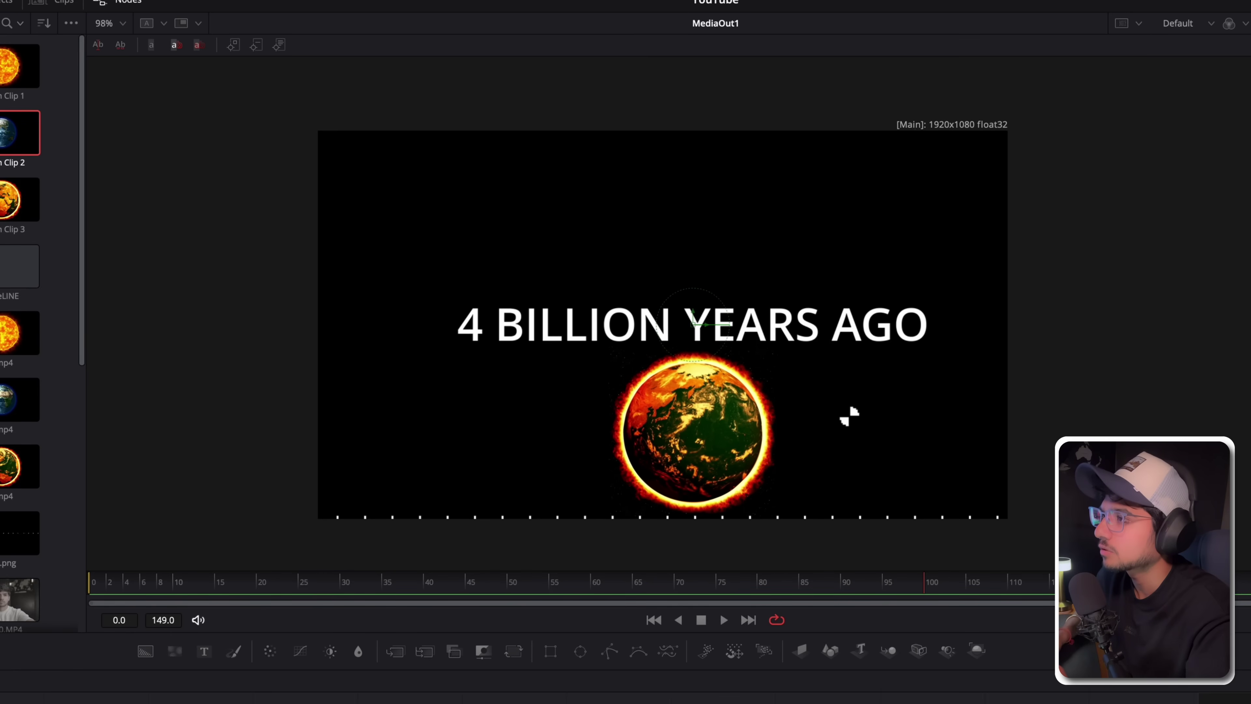
{"action": "scroll", "coordinate": [857, 410], "scroll_direction": "up", "scroll_amount": 2}
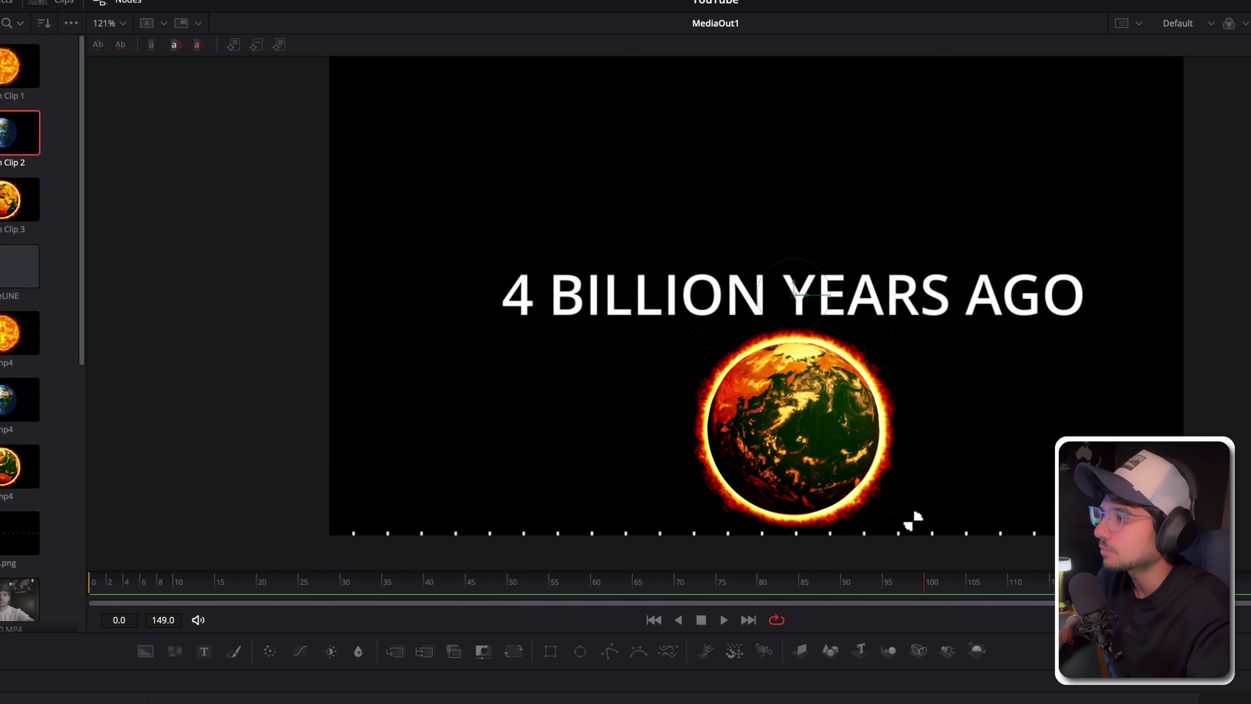
{"action": "left_click", "coordinate": [880, 531]}
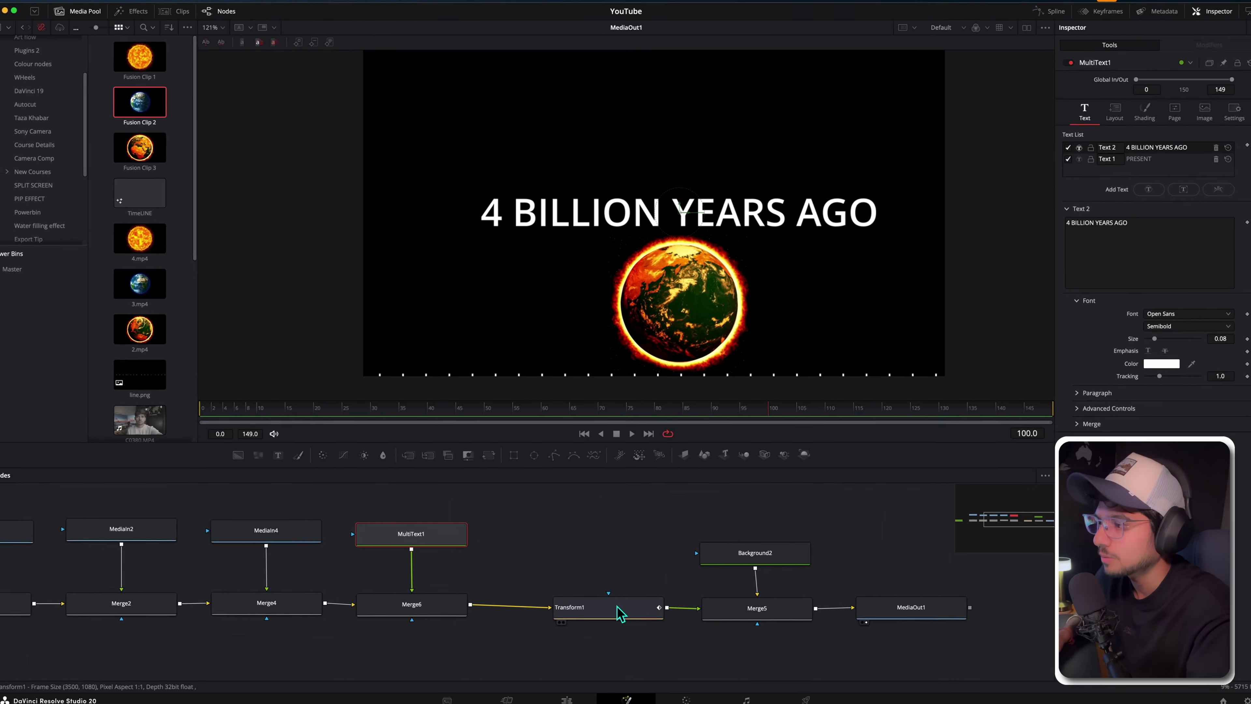
{"action": "left_click", "coordinate": [611, 612]}
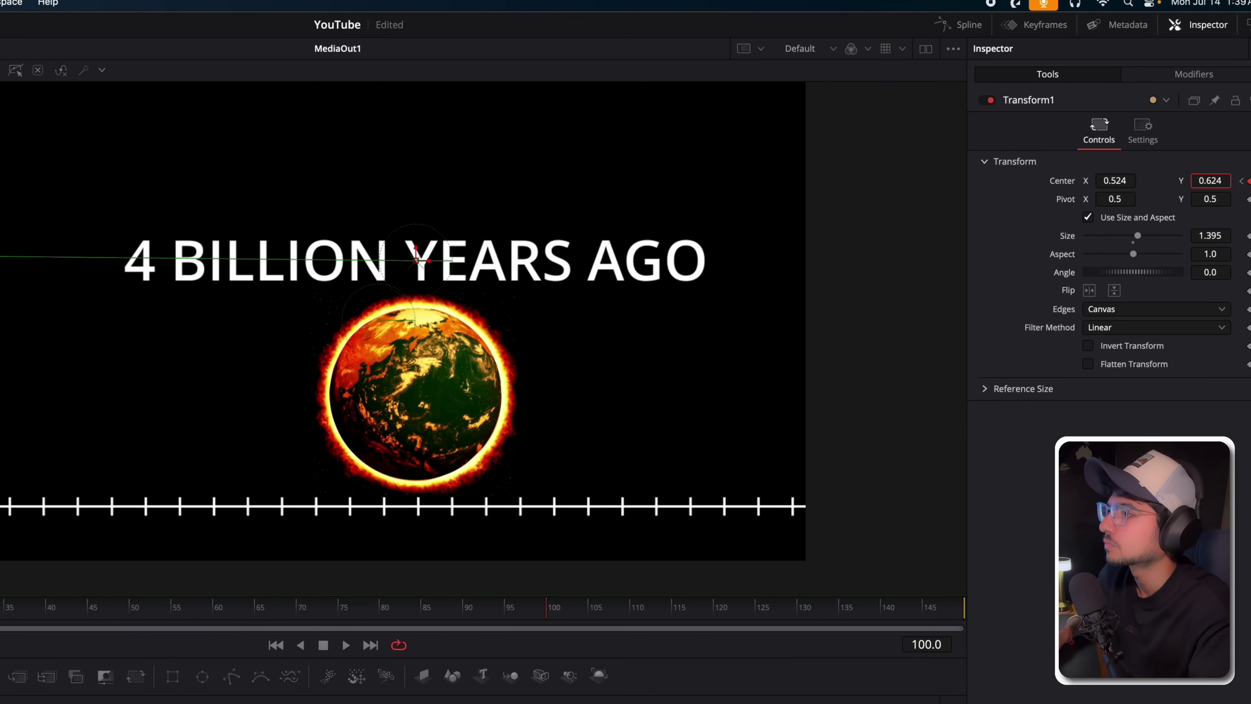
{"action": "left_click_drag", "start_coordinate": [1118, 187], "coordinate": [1104, 188]}
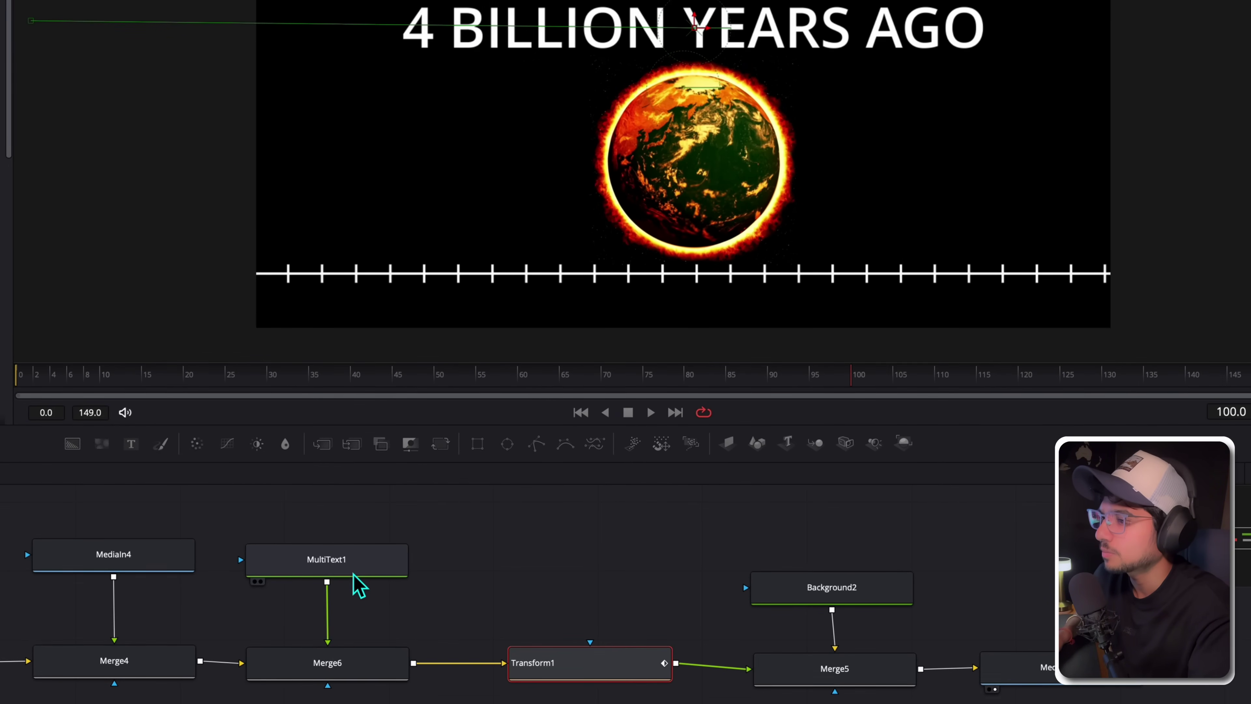
Move the 4 BILLION YEARS AGO label below the timeline under the burning planet and reduce its size to 0.0382.
{"action": "left_click", "coordinate": [350, 573]}
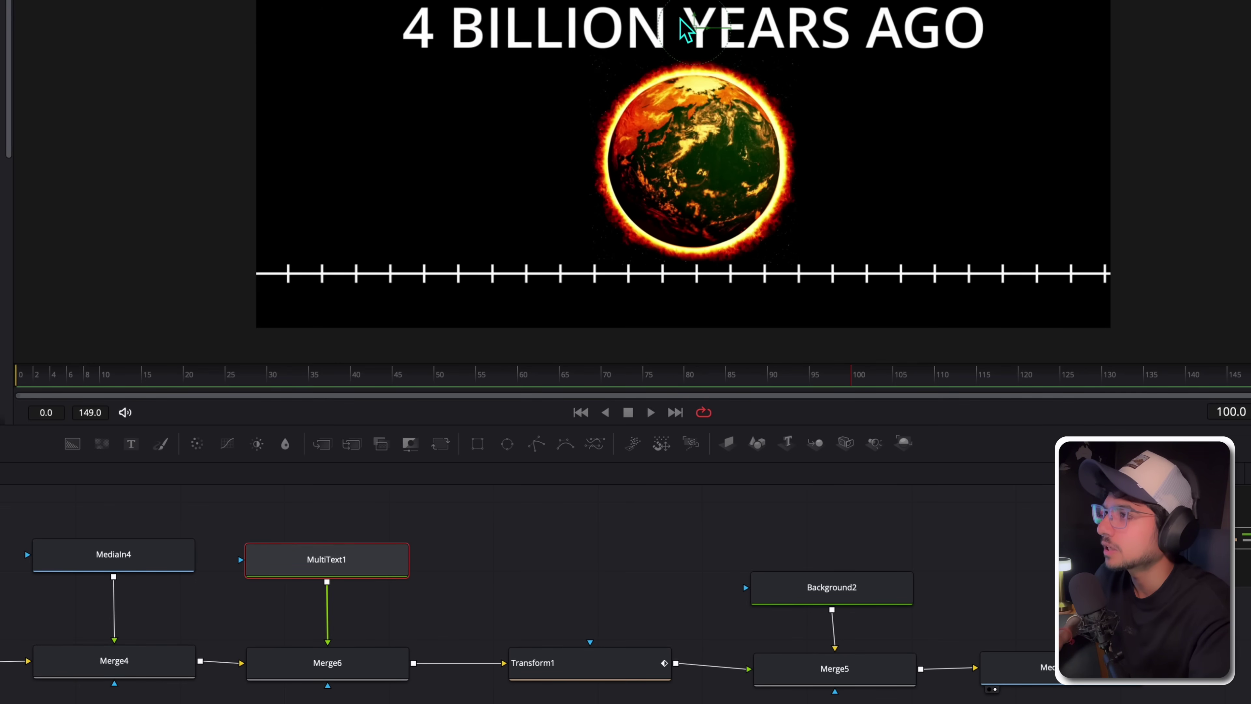
{"action": "left_click_drag", "start_coordinate": [702, 27], "coordinate": [707, 293]}
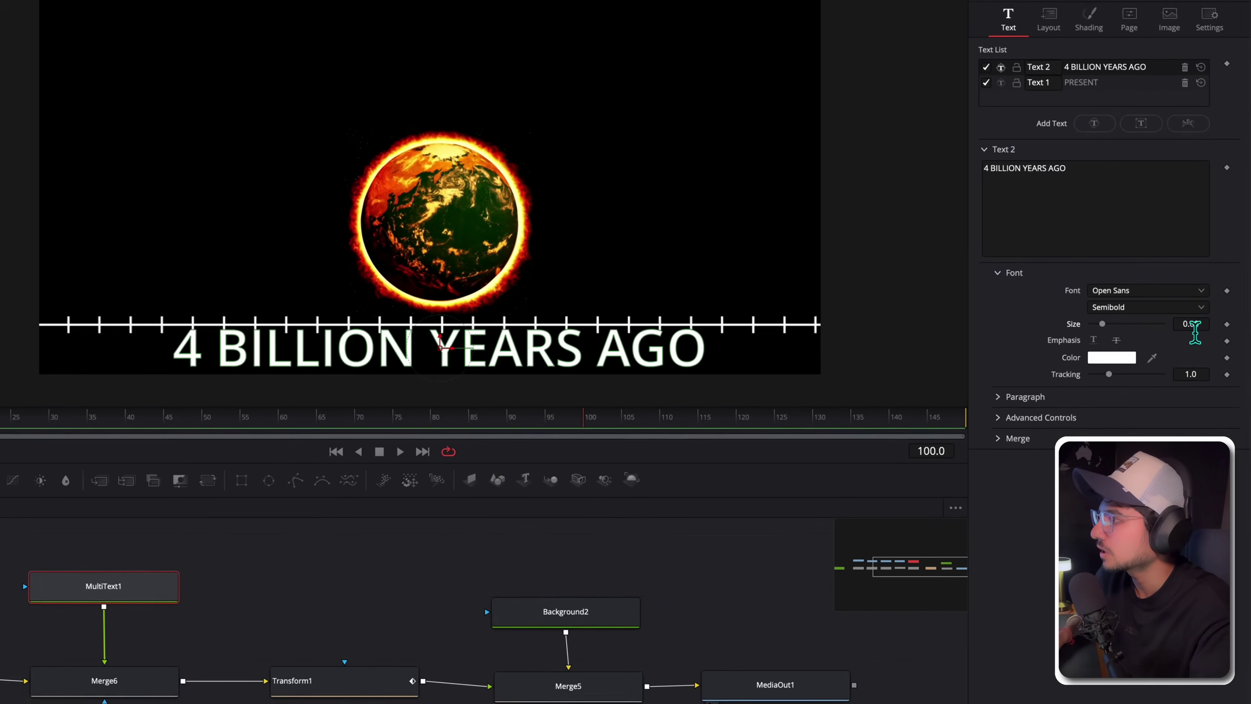
{"action": "left_click_drag", "start_coordinate": [1205, 341], "coordinate": [1172, 318]}
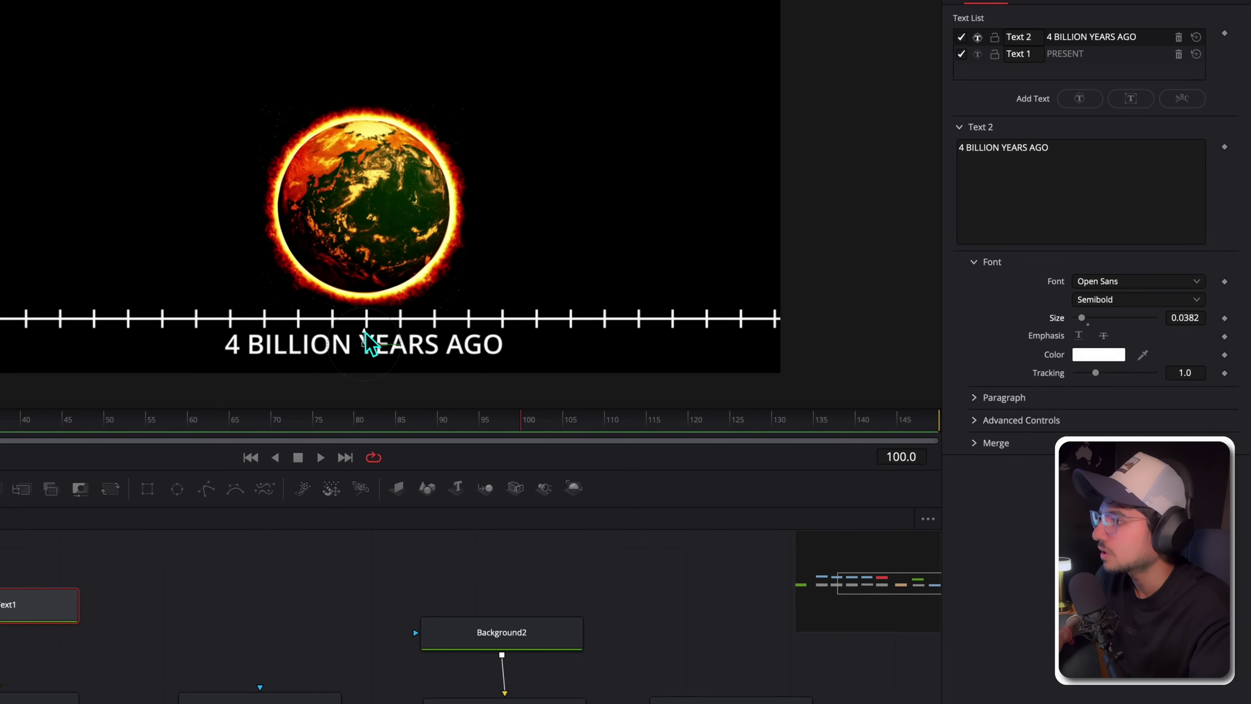
{"action": "left_click_drag", "start_coordinate": [370, 338], "coordinate": [371, 340]}
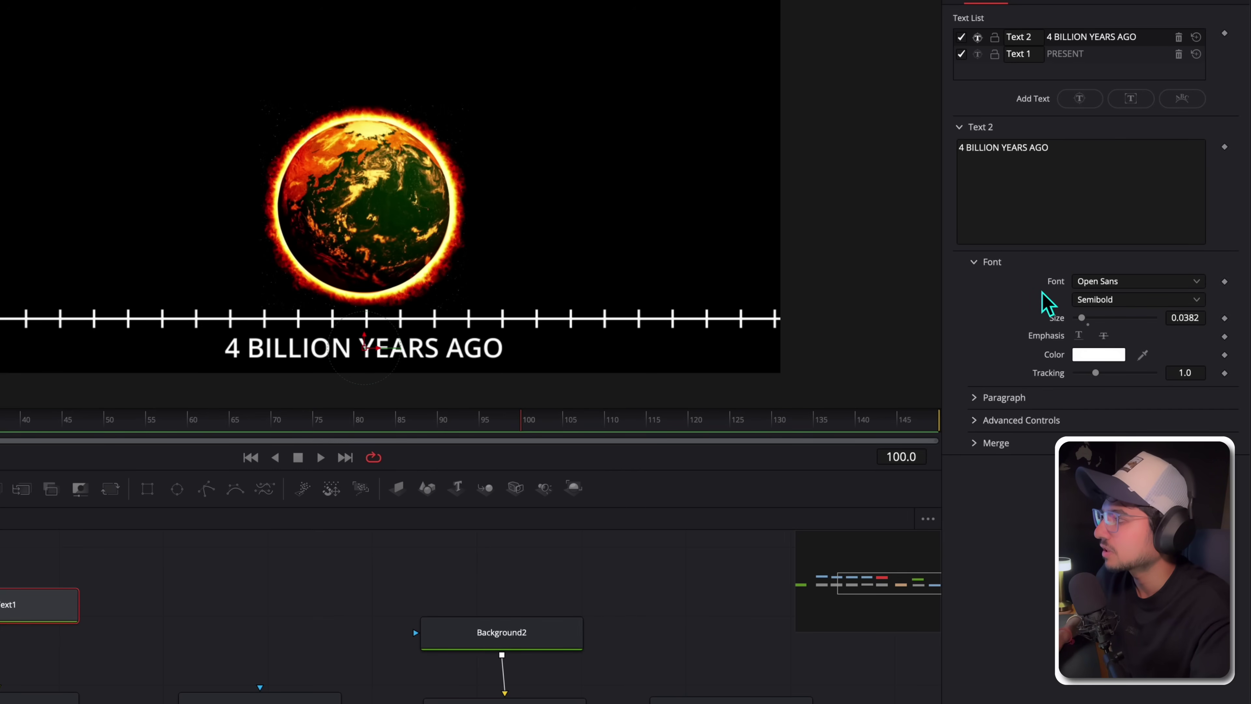
Set the 4 BILLION YEARS AGO label's font to Inter in the Black style.
{"action": "left_click", "coordinate": [1103, 282]}
{"action": "type", "text": "Inter"}
{"action": "left_click", "coordinate": [1104, 301]}
{"action": "left_click", "coordinate": [1109, 299]}
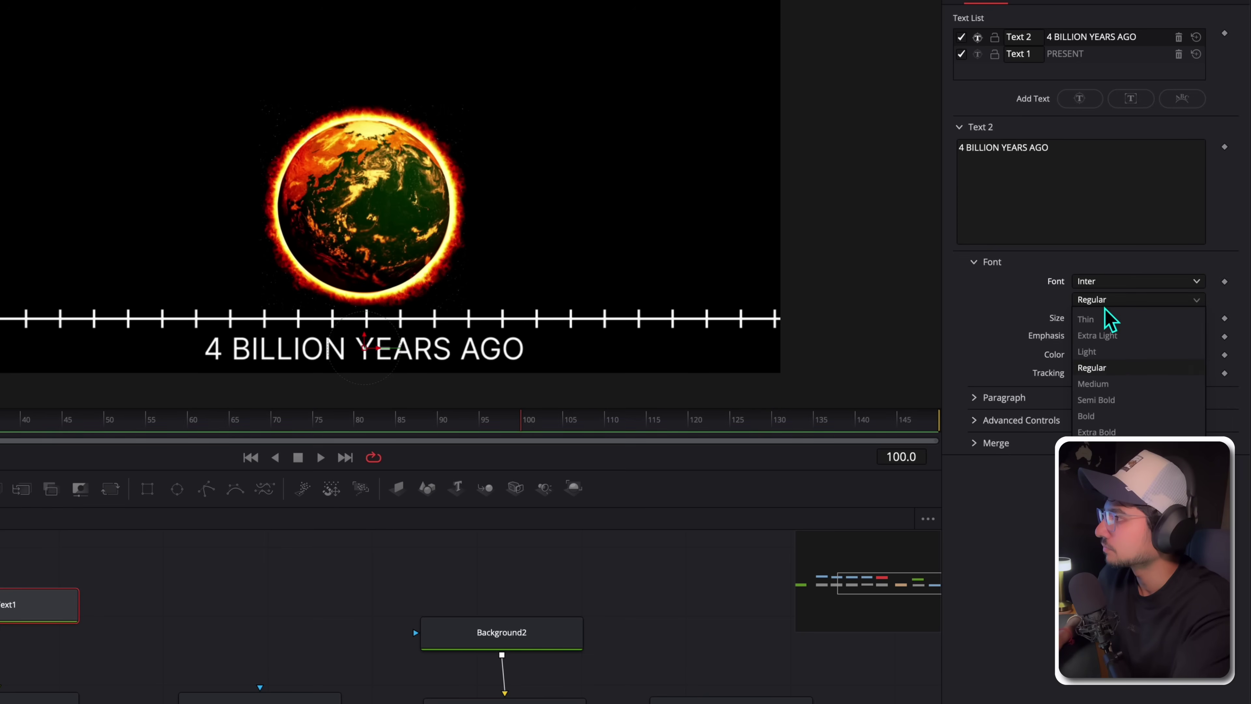
{"action": "left_click", "coordinate": [1099, 416]}
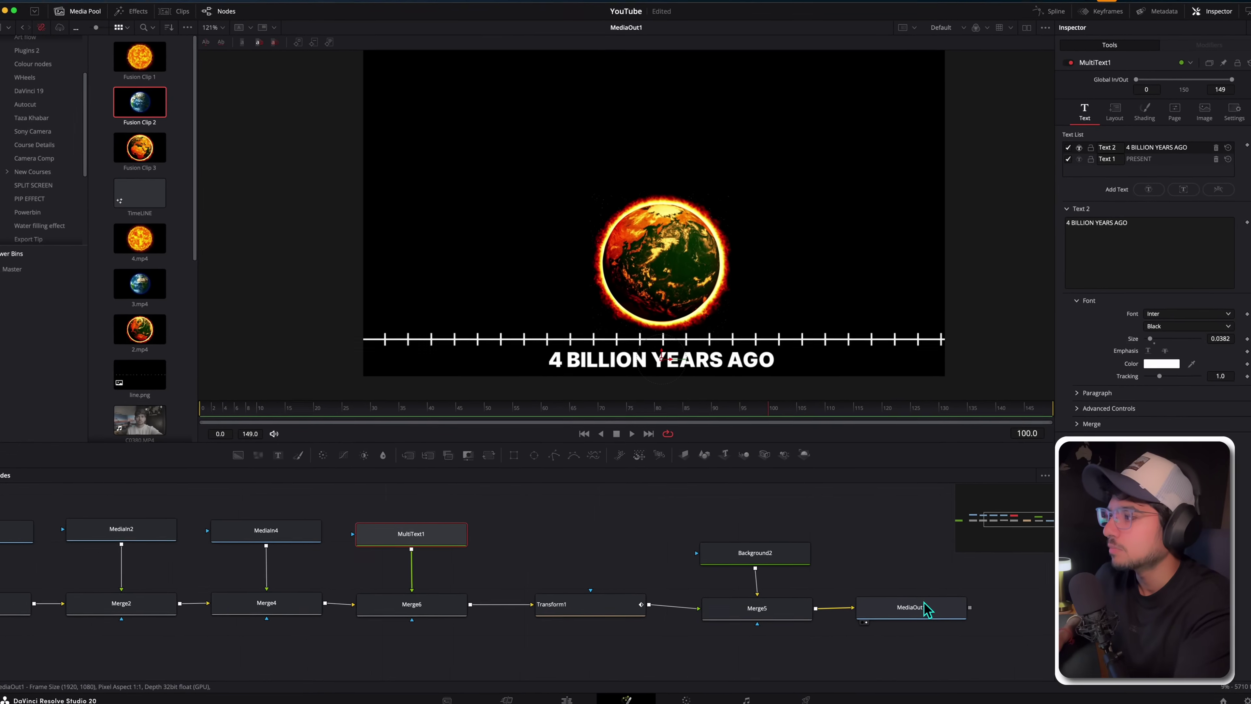
Add a Soft Glow node between Merge5 and MediaOut1.
{"action": "left_click_drag", "start_coordinate": [996, 590], "coordinate": [547, 555]}
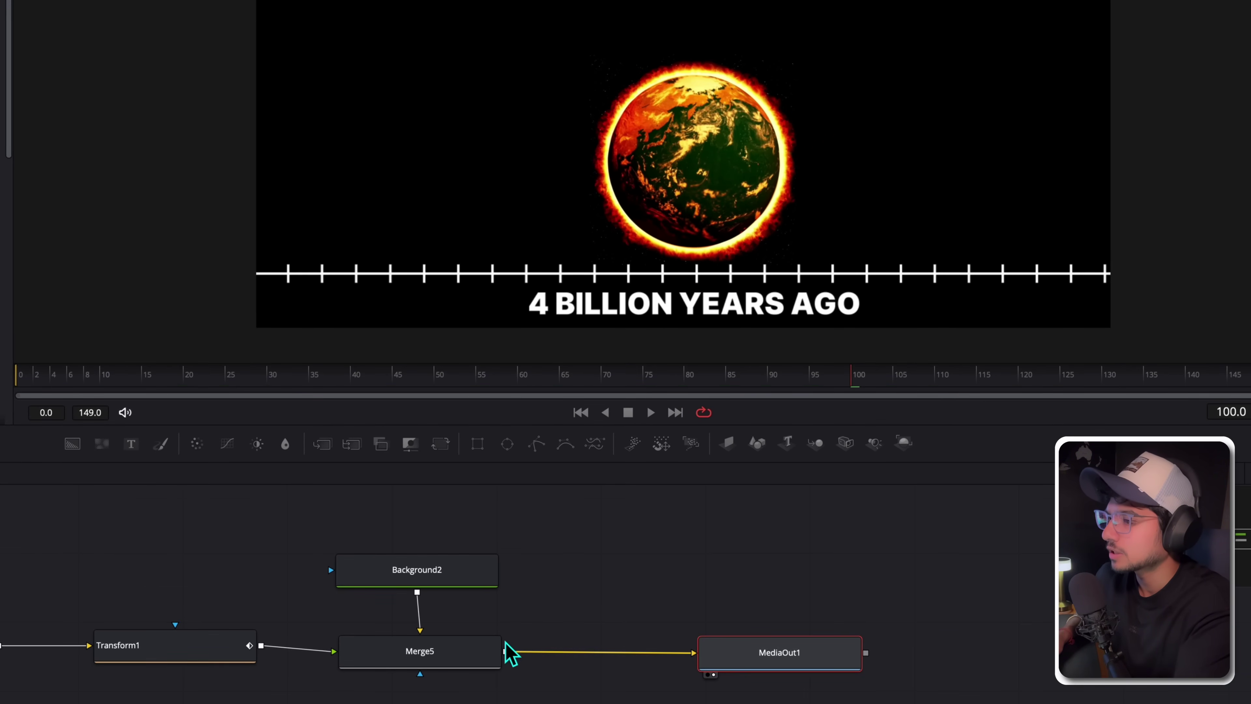
{"action": "left_click", "coordinate": [466, 661]}
{"action": "key", "text": "shift+space"}
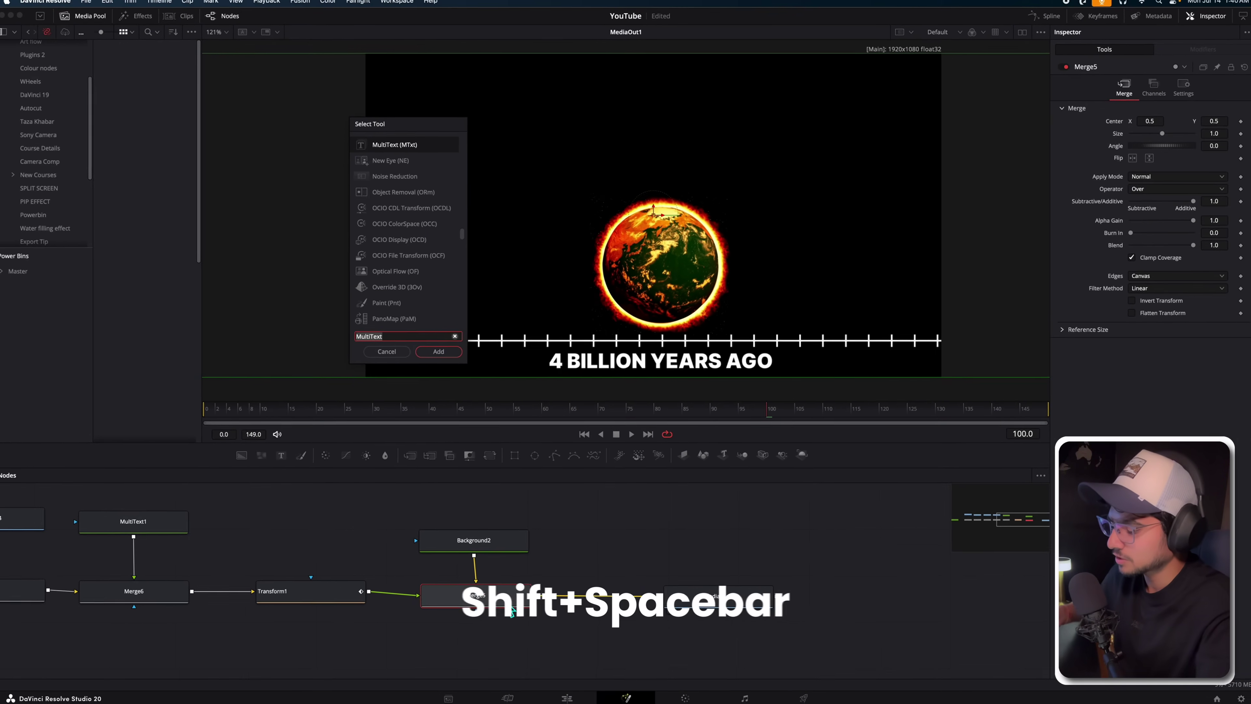
{"action": "type", "text": "soft"}
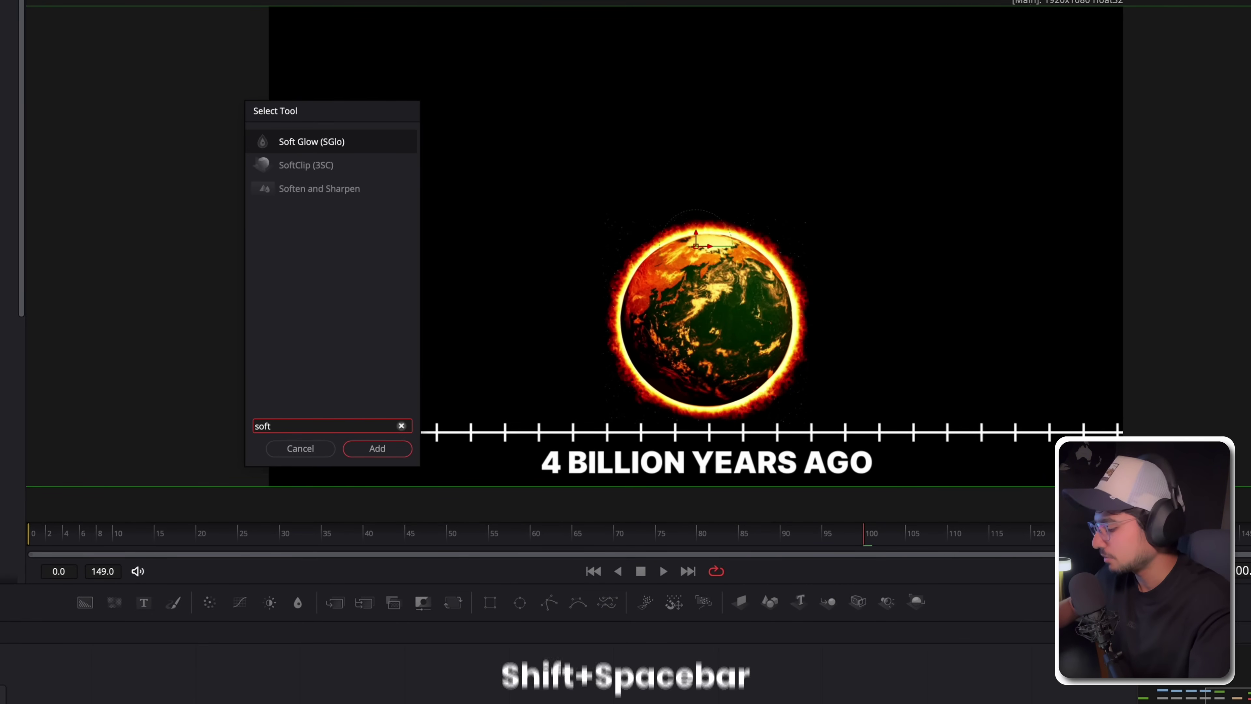
{"action": "key", "text": "Return"}
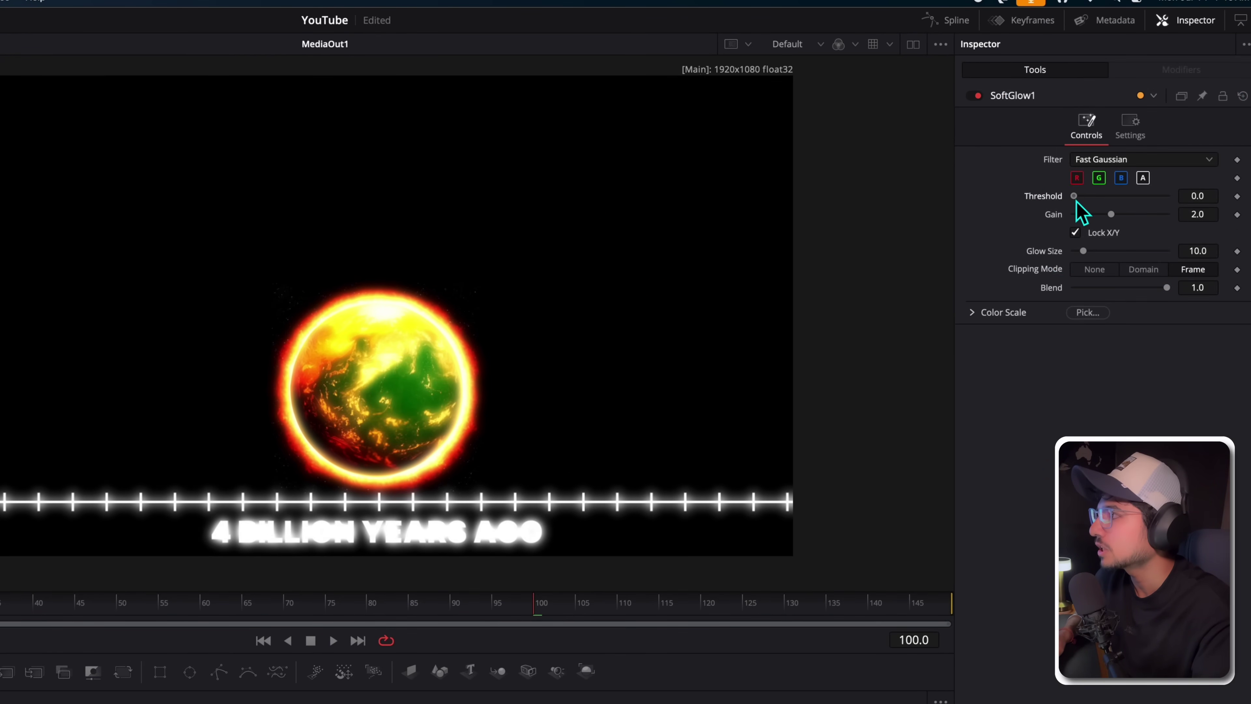
Set SoftGlow1's Threshold to 0.157, reduce its Gain, and check the subtler glow across the animation.
{"action": "left_click_drag", "start_coordinate": [1074, 196], "coordinate": [1086, 196]}
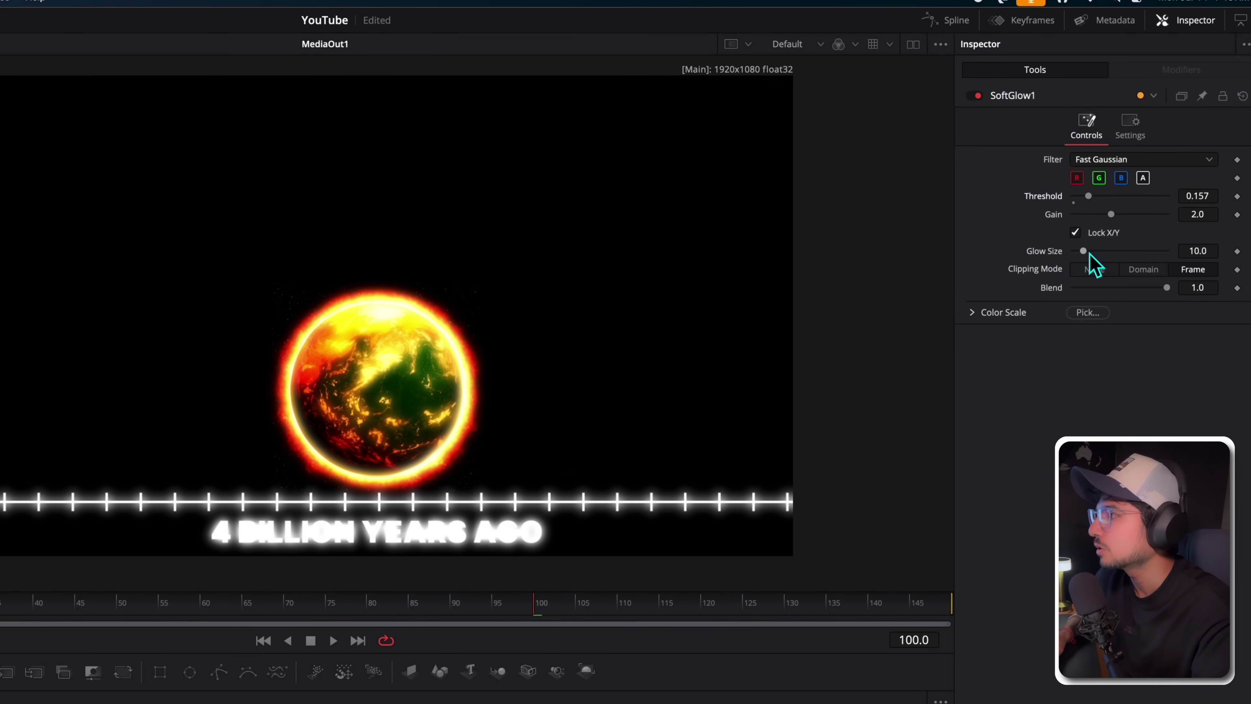
{"action": "left_click_drag", "start_coordinate": [1089, 254], "coordinate": [1089, 257]}
{"action": "left_click_drag", "start_coordinate": [1111, 214], "coordinate": [1094, 223]}
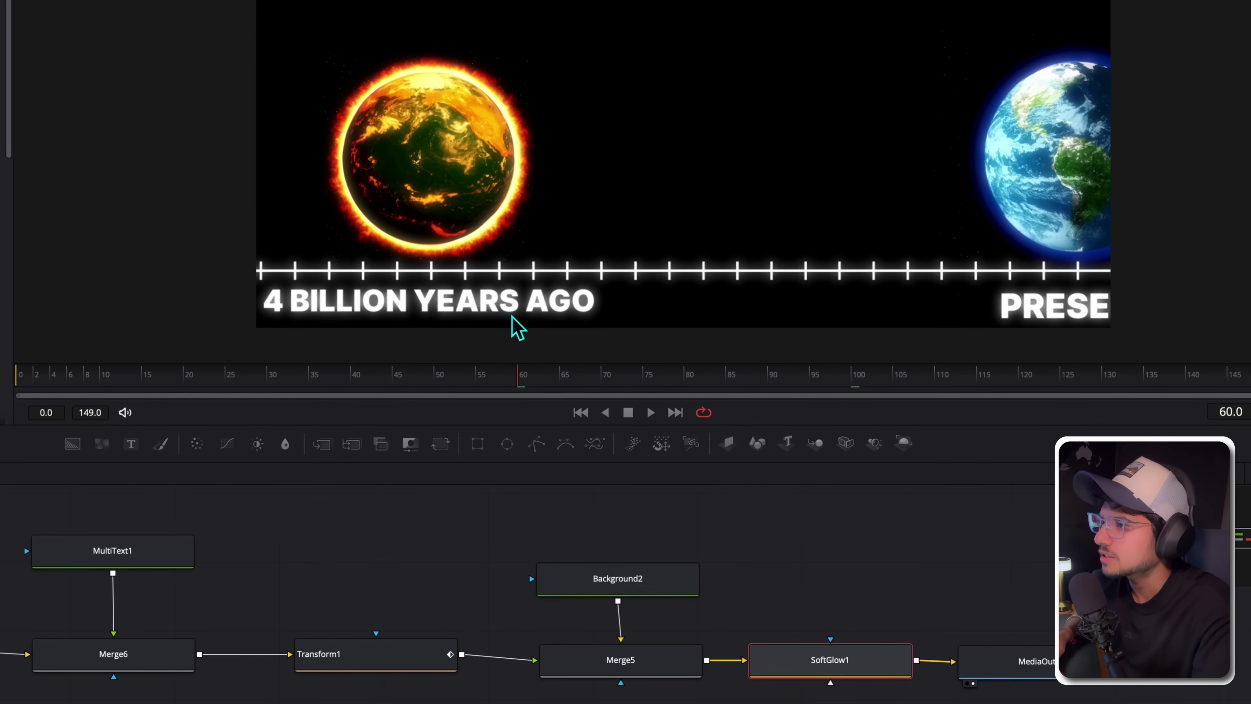
{"action": "left_click_drag", "start_coordinate": [664, 374], "coordinate": [868, 381]}
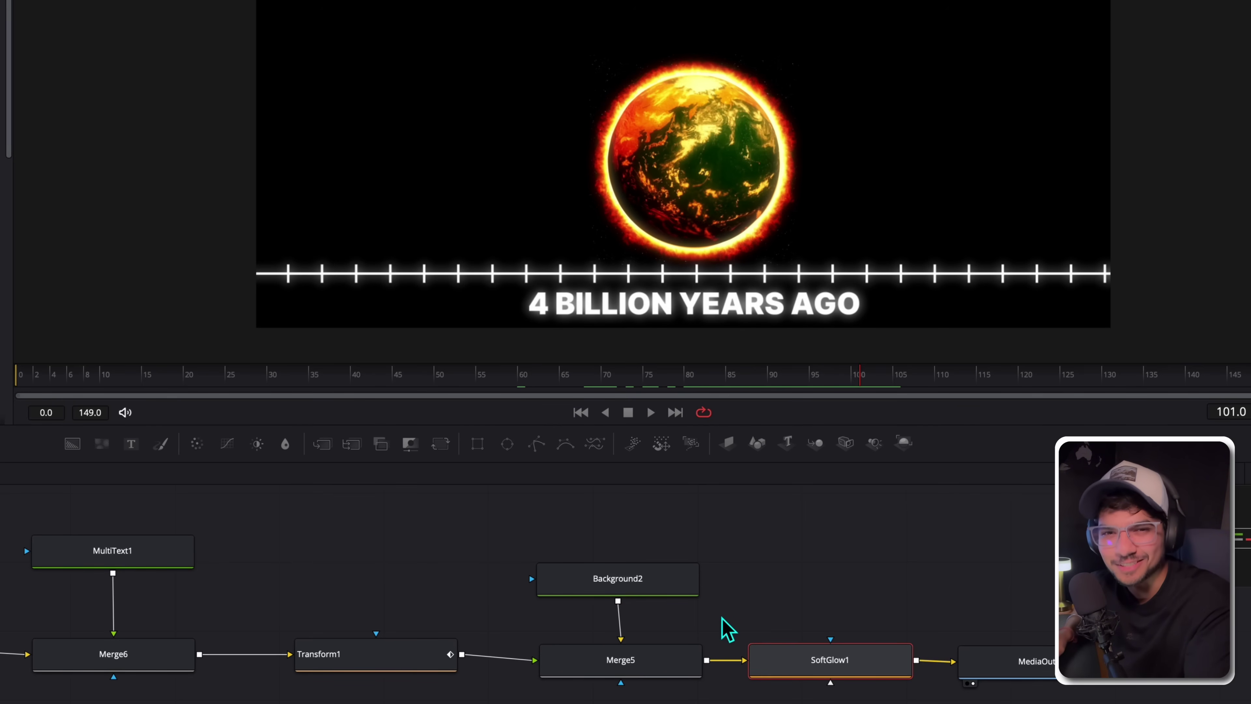
At frame 100, increase Transform1's Center X until the sun is centred horizontally in the frame.
{"action": "left_click", "coordinate": [396, 667]}
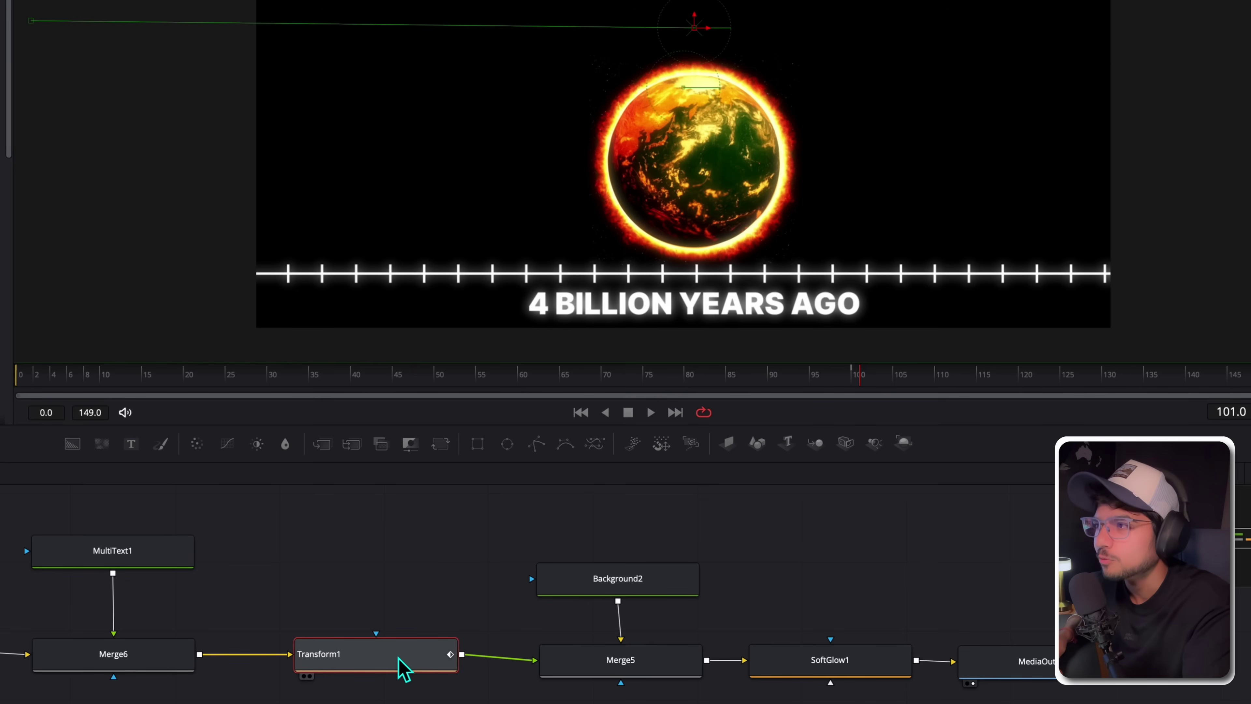
{"action": "left_click_drag", "start_coordinate": [873, 381], "coordinate": [860, 388]}
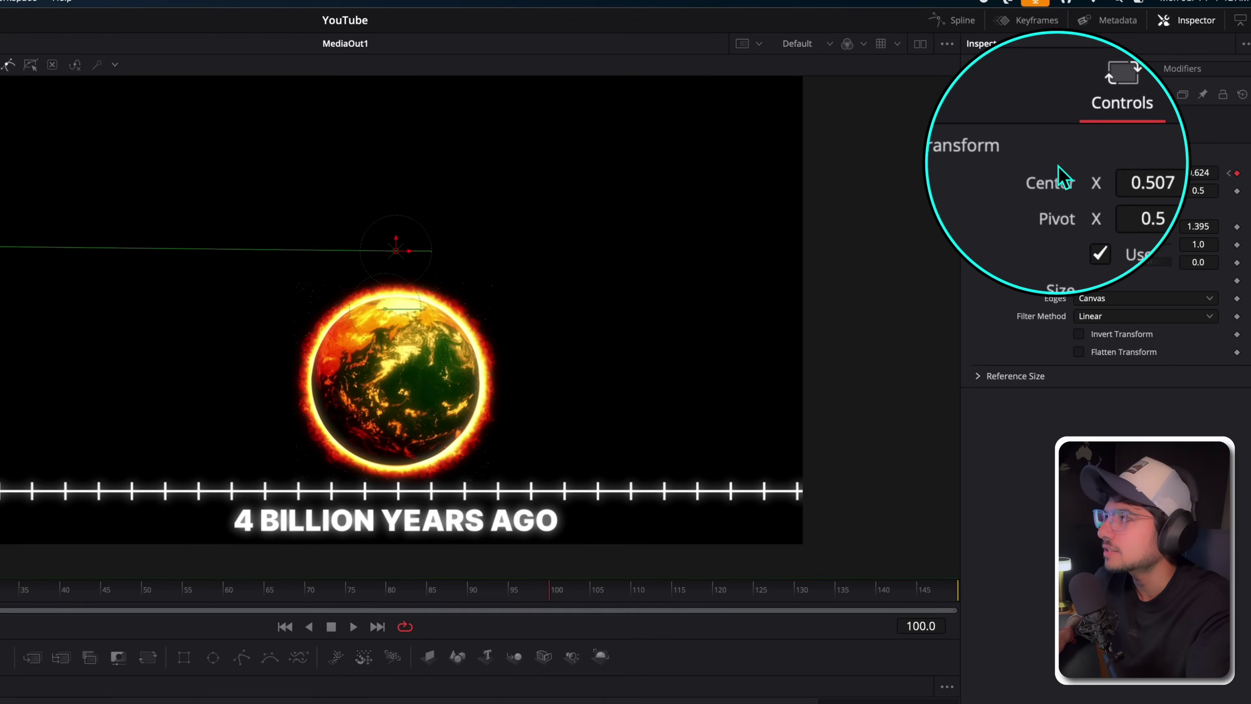
{"action": "mouse_move", "coordinate": [1118, 180]}
{"action": "left_mouse_down"}
{"action": "mouse_move", "coordinate": [1192, 180]}
{"action": "mouse_move", "coordinate": [1109, 176]}
{"action": "left_mouse_up"}
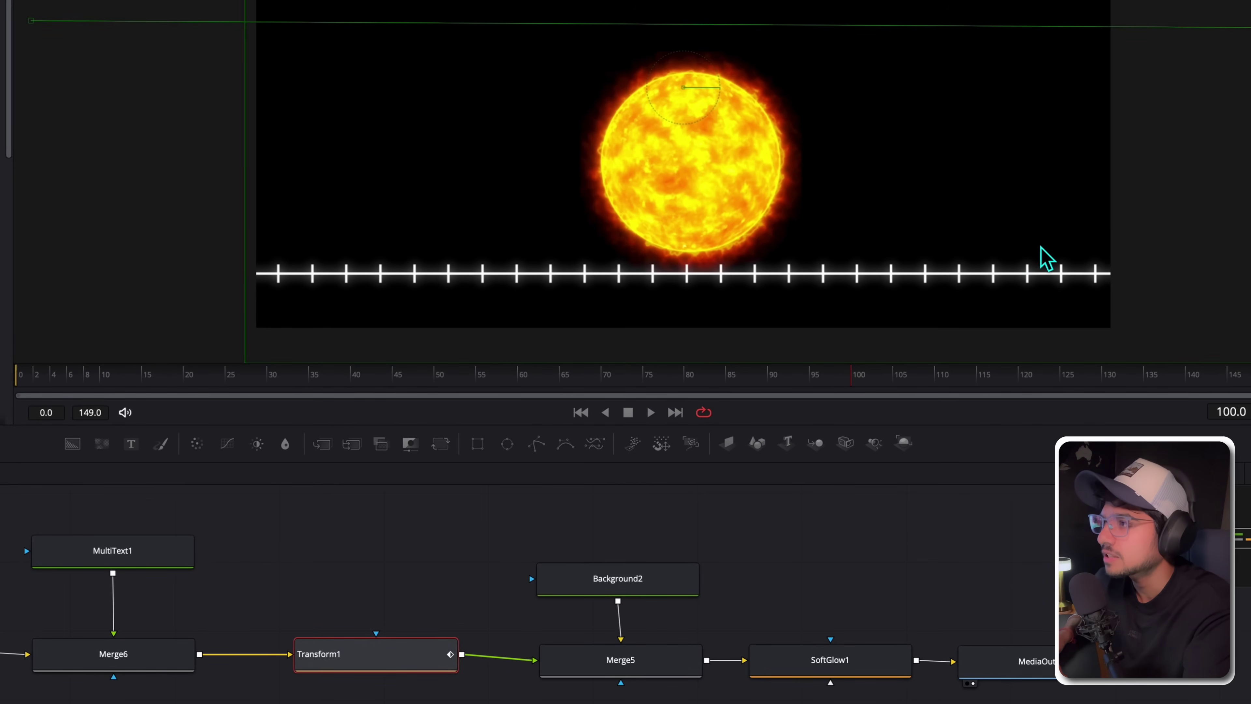
Move MultiText1's 4 BILLION YEARS AGO label along the timeline so it sits directly under the sun.
{"action": "left_click_drag", "start_coordinate": [1046, 259], "coordinate": [790, 223]}
{"action": "left_click", "coordinate": [144, 562]}
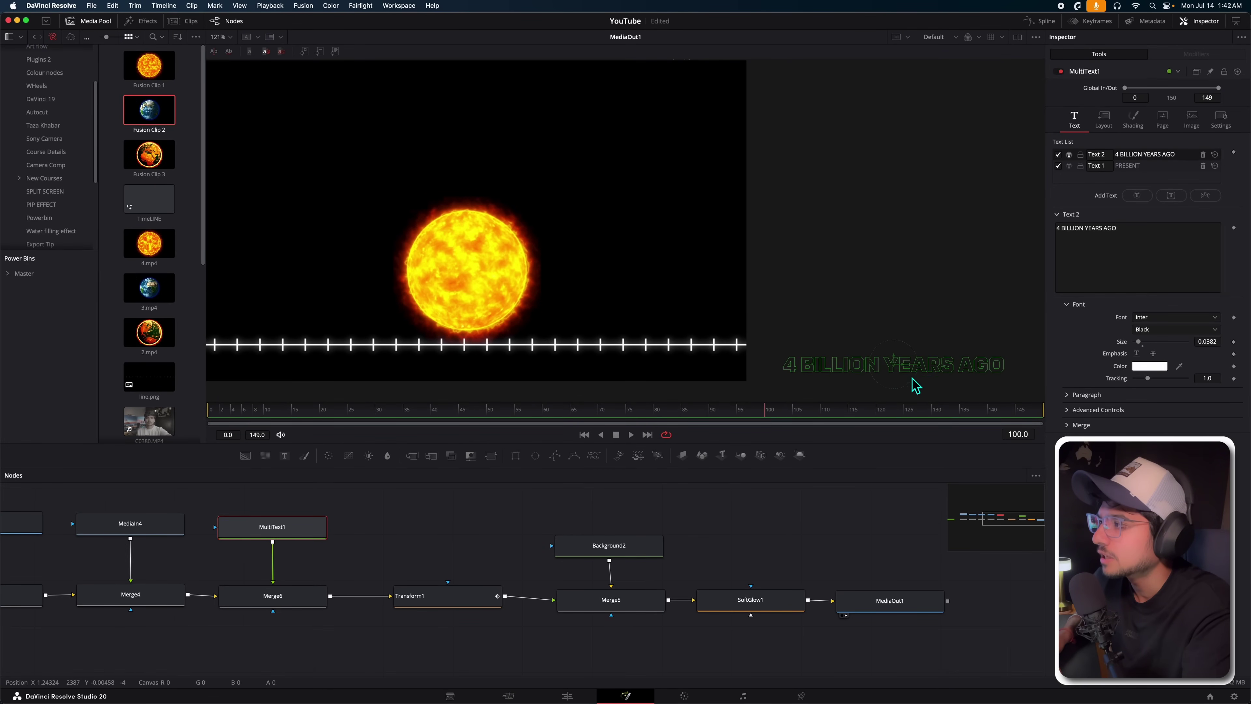
{"action": "left_click_drag", "start_coordinate": [909, 373], "coordinate": [479, 381]}
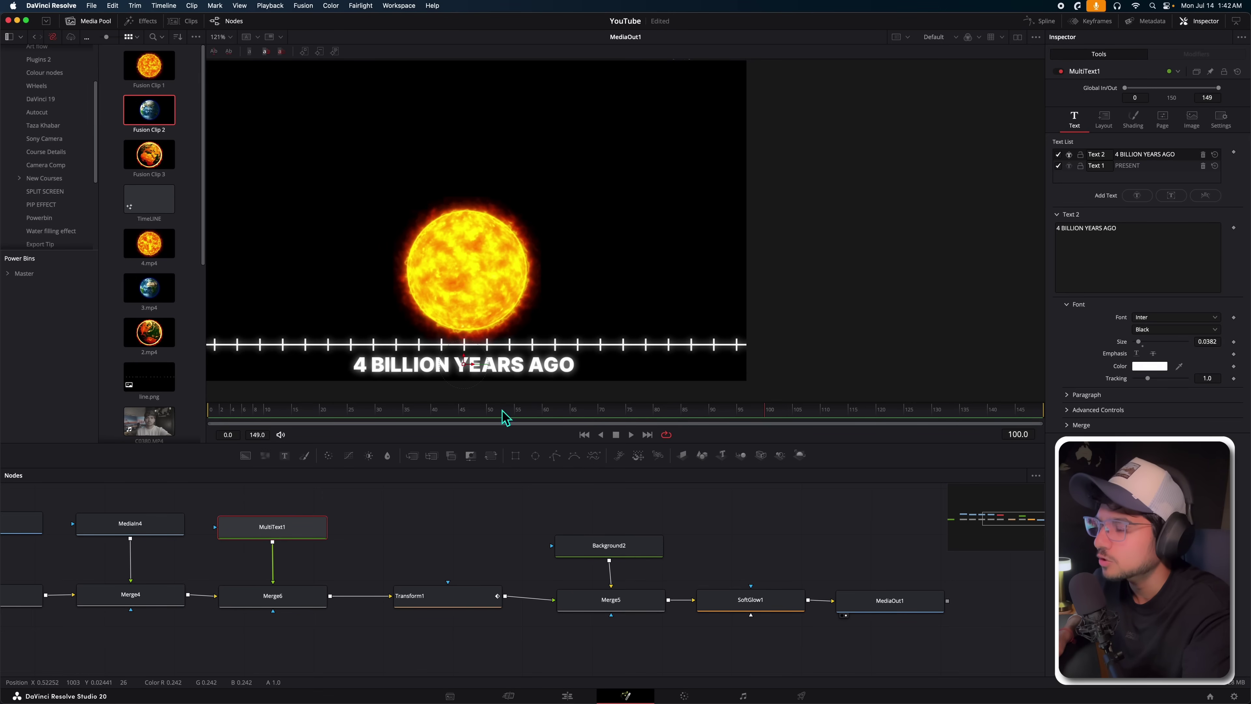
Switch to the Edit page and play the TimeLINE clip from its start to check the planet pan.
{"action": "left_click", "coordinate": [567, 695]}
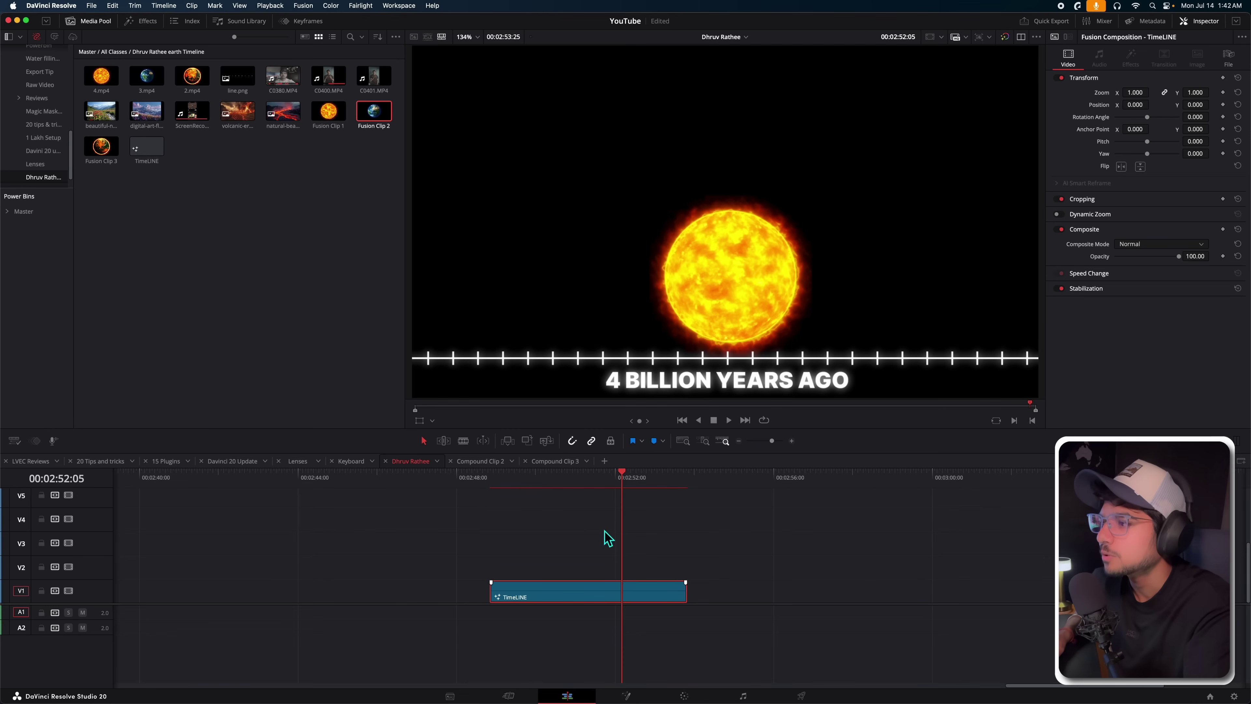
{"action": "left_click", "coordinate": [491, 478]}
{"action": "key", "text": "space"}
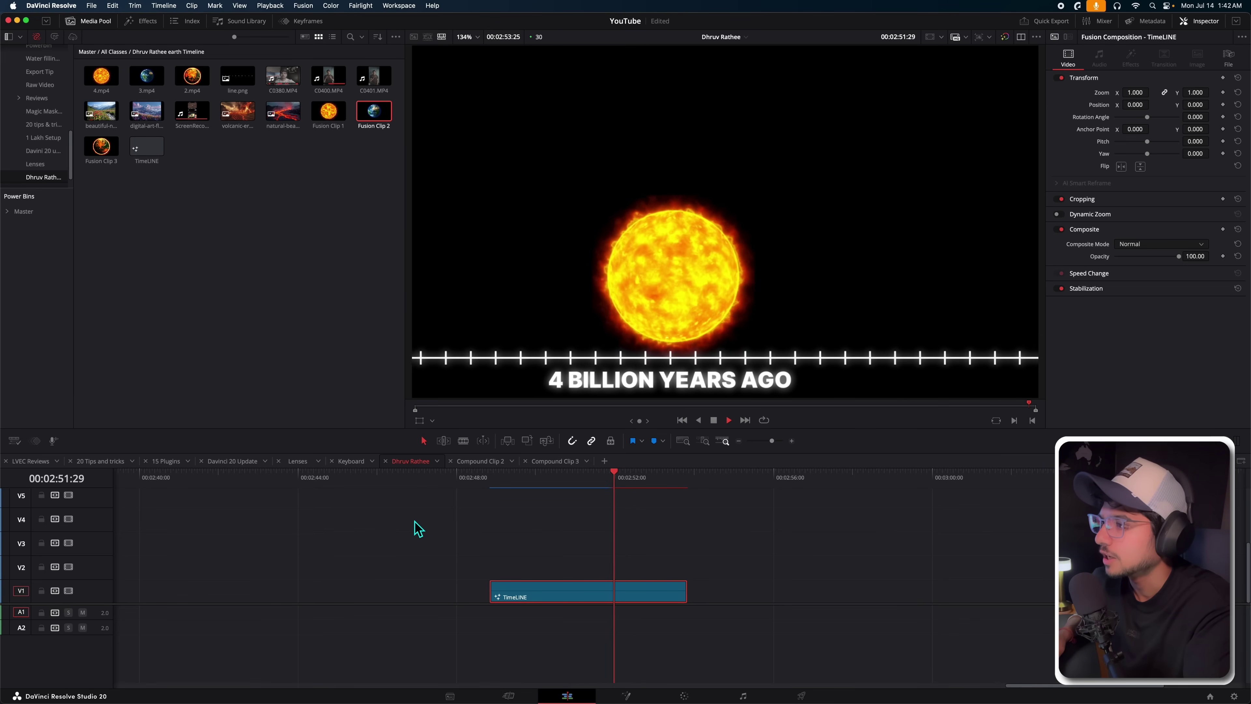
{"action": "key", "text": "space"}
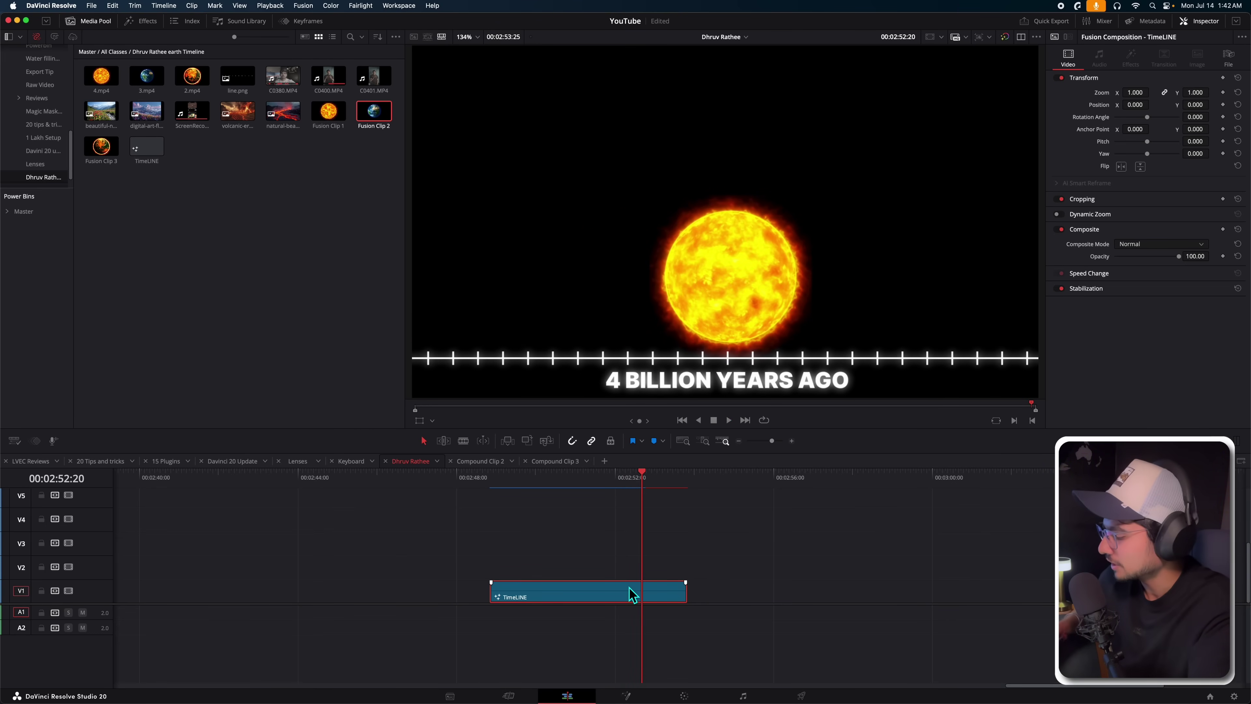
Return to the Fusion composition, enable Motion Blur on Transform1 with Quality 4, and check the result at frame 57.
{"action": "key", "text": "shift+5"}
{"action": "mouse_move", "coordinate": [468, 602]}
{"action": "left_mouse_down"}
{"action": "mouse_move", "coordinate": [441, 601]}
{"action": "mouse_move", "coordinate": [473, 614]}
{"action": "mouse_move", "coordinate": [447, 608]}
{"action": "left_mouse_up"}
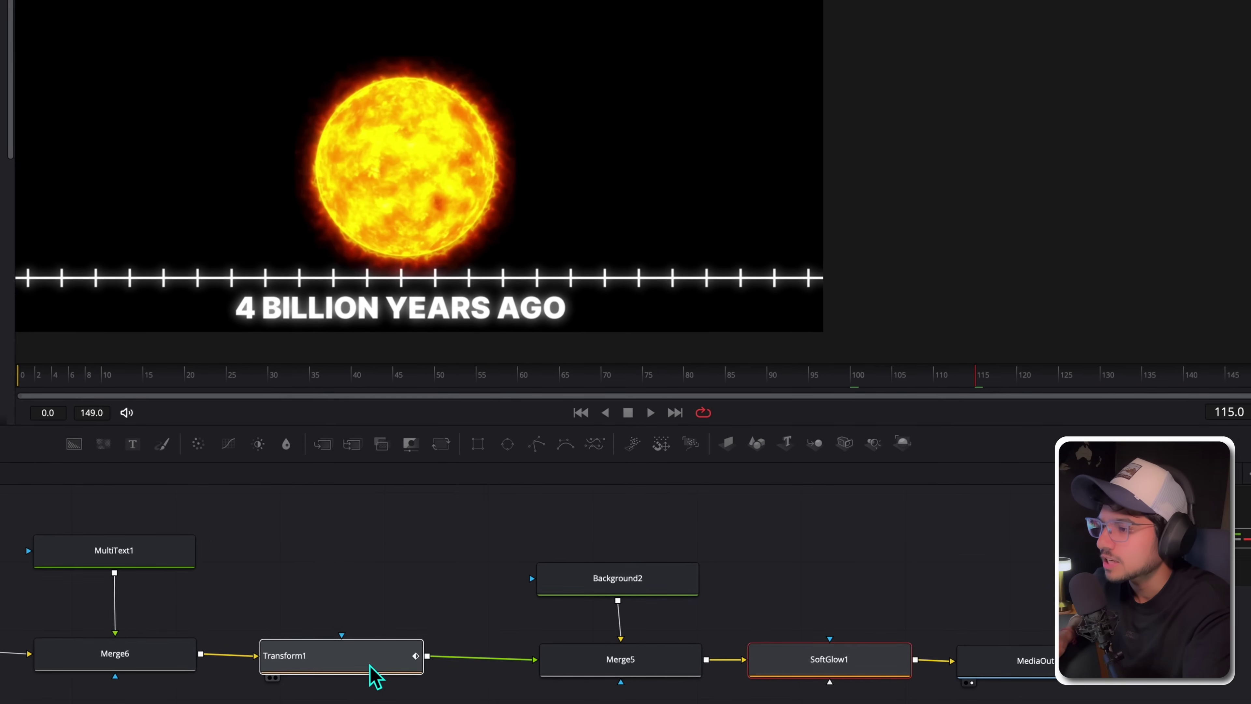
{"action": "left_click_drag", "start_coordinate": [375, 670], "coordinate": [382, 668]}
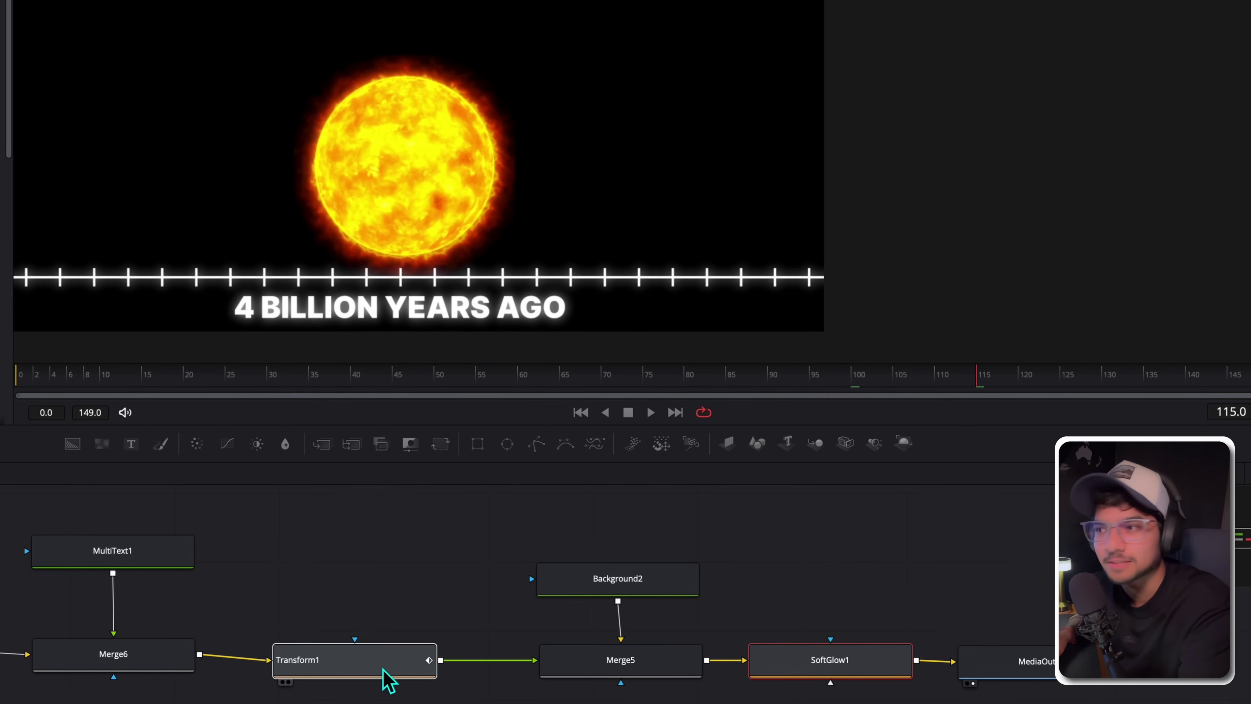
{"action": "mouse_move", "coordinate": [389, 680]}
{"action": "left_mouse_down"}
{"action": "mouse_move", "coordinate": [408, 662]}
{"action": "mouse_move", "coordinate": [402, 671]}
{"action": "left_mouse_up"}
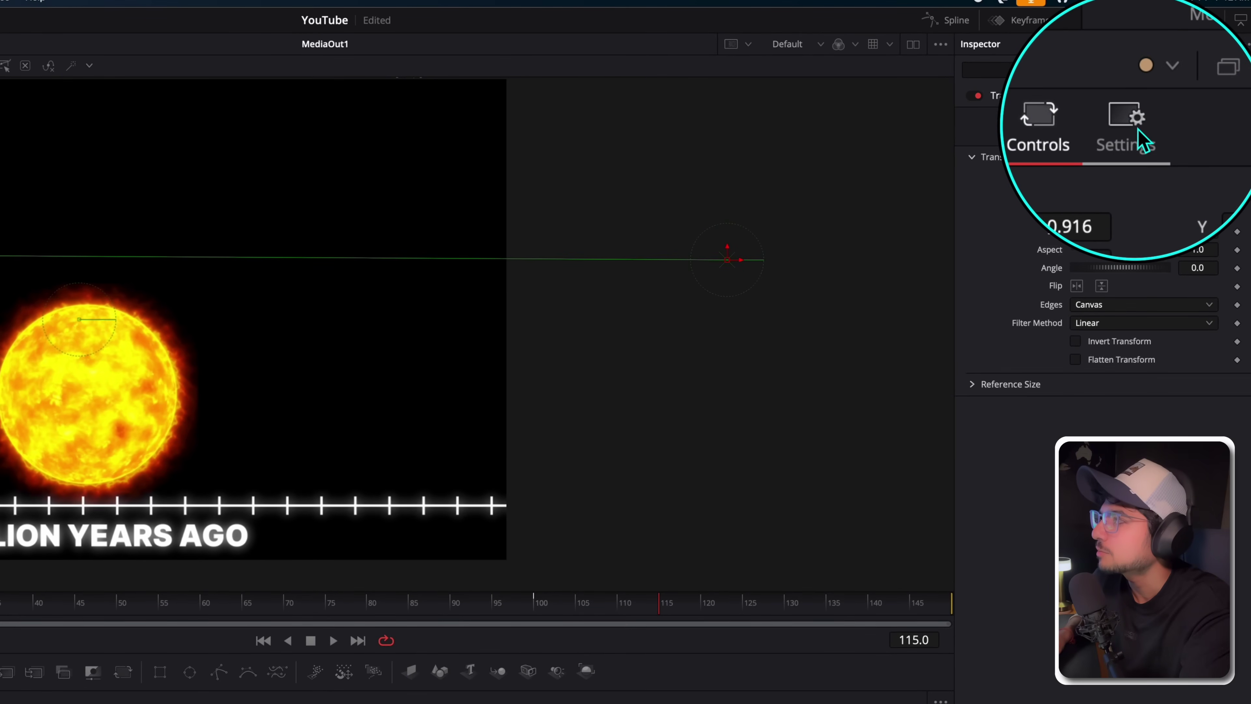
{"action": "left_click", "coordinate": [1162, 93]}
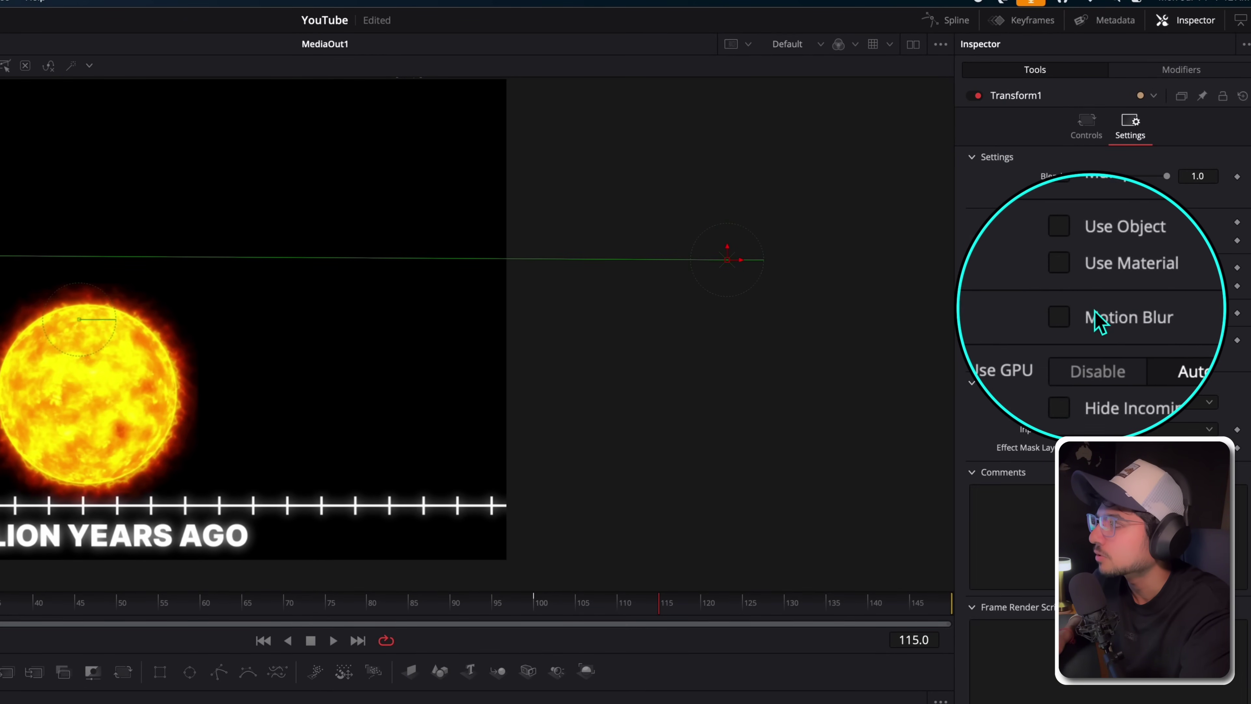
{"action": "left_click", "coordinate": [1076, 312]}
{"action": "left_click_drag", "start_coordinate": [1092, 331], "coordinate": [1112, 330]}
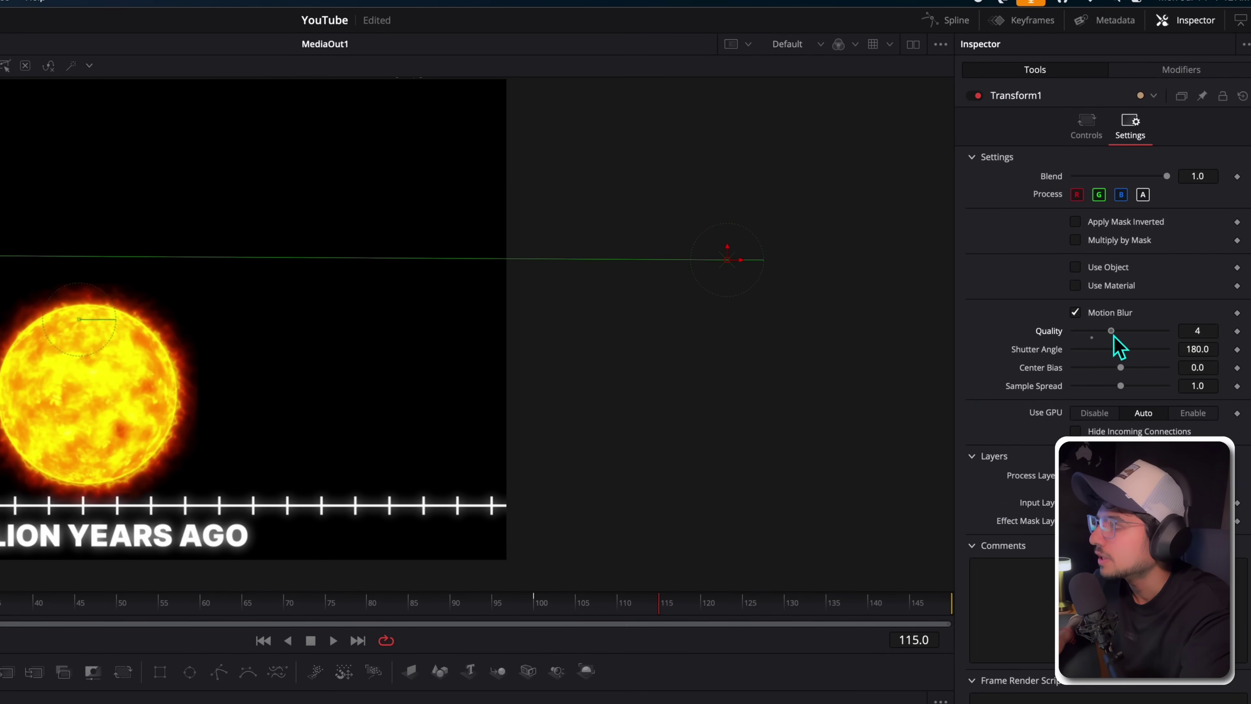
{"action": "left_click", "coordinate": [175, 606]}
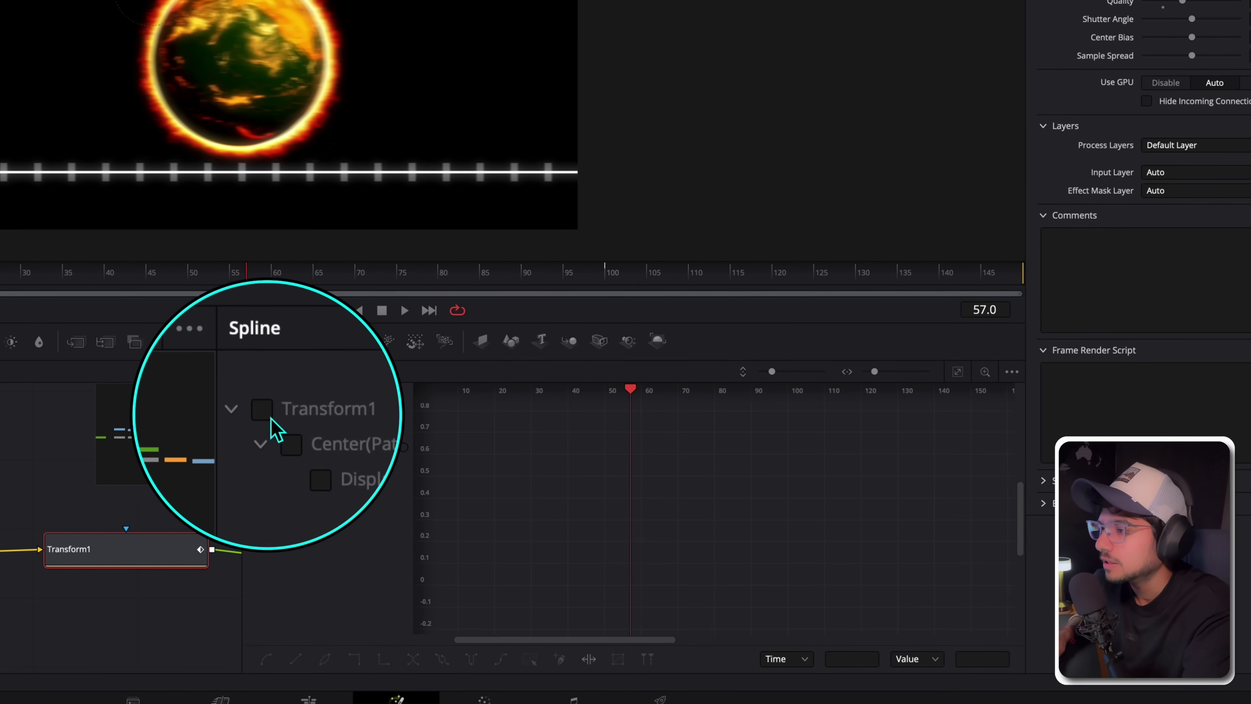
Smooth both keyframes of Transform1's displacement spline and extend their handles to about frames 60 and 40 for a steeper S-curve.
{"action": "left_click", "coordinate": [269, 413]}
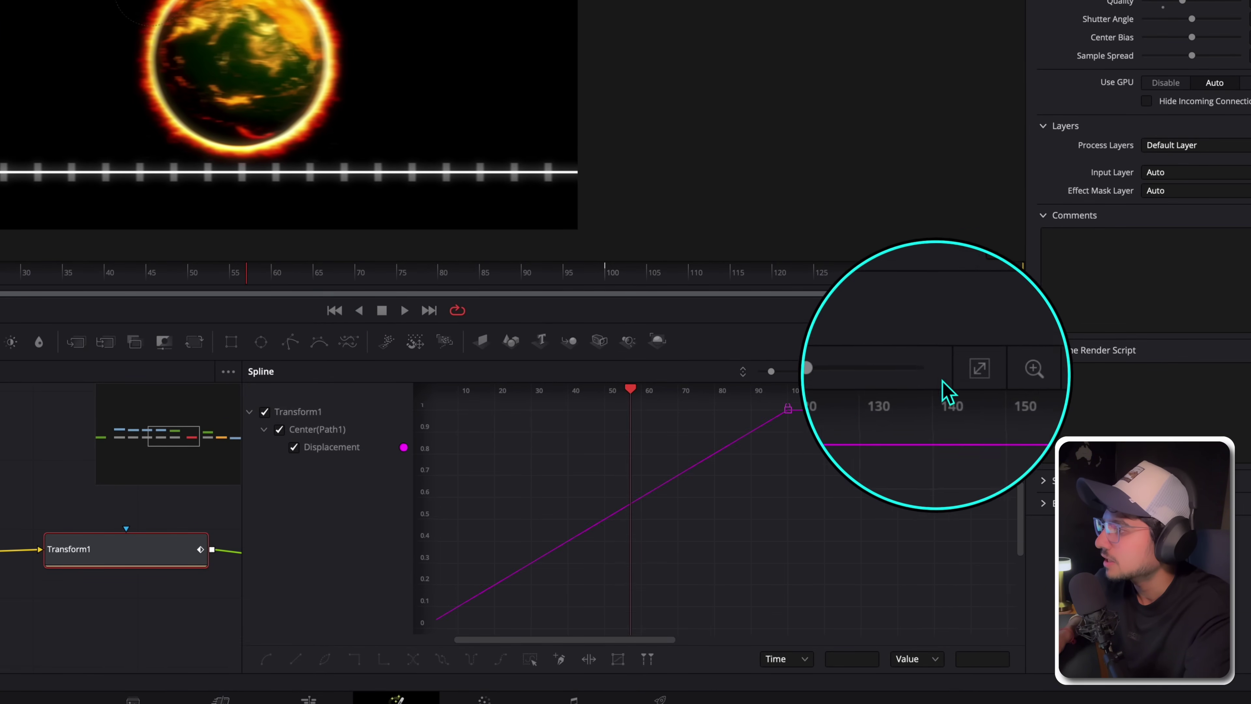
{"action": "left_click", "coordinate": [958, 373]}
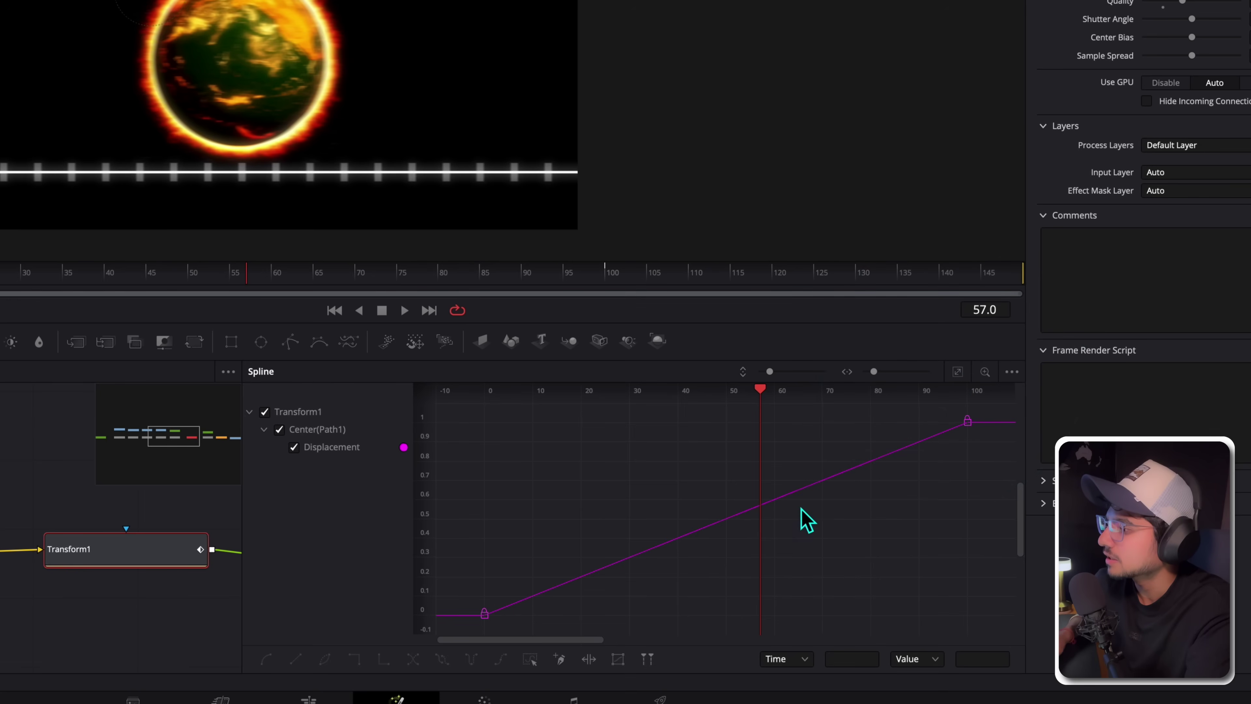
{"action": "left_click", "coordinate": [531, 660]}
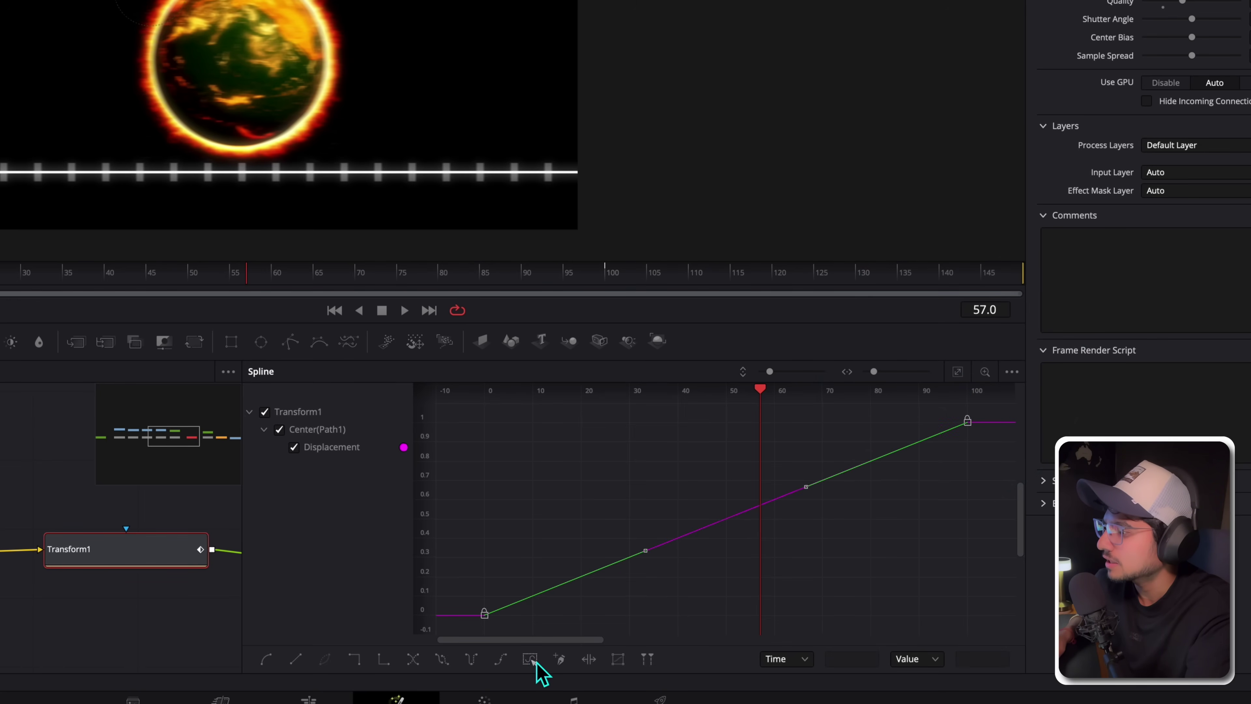
{"action": "left_click", "coordinate": [271, 666]}
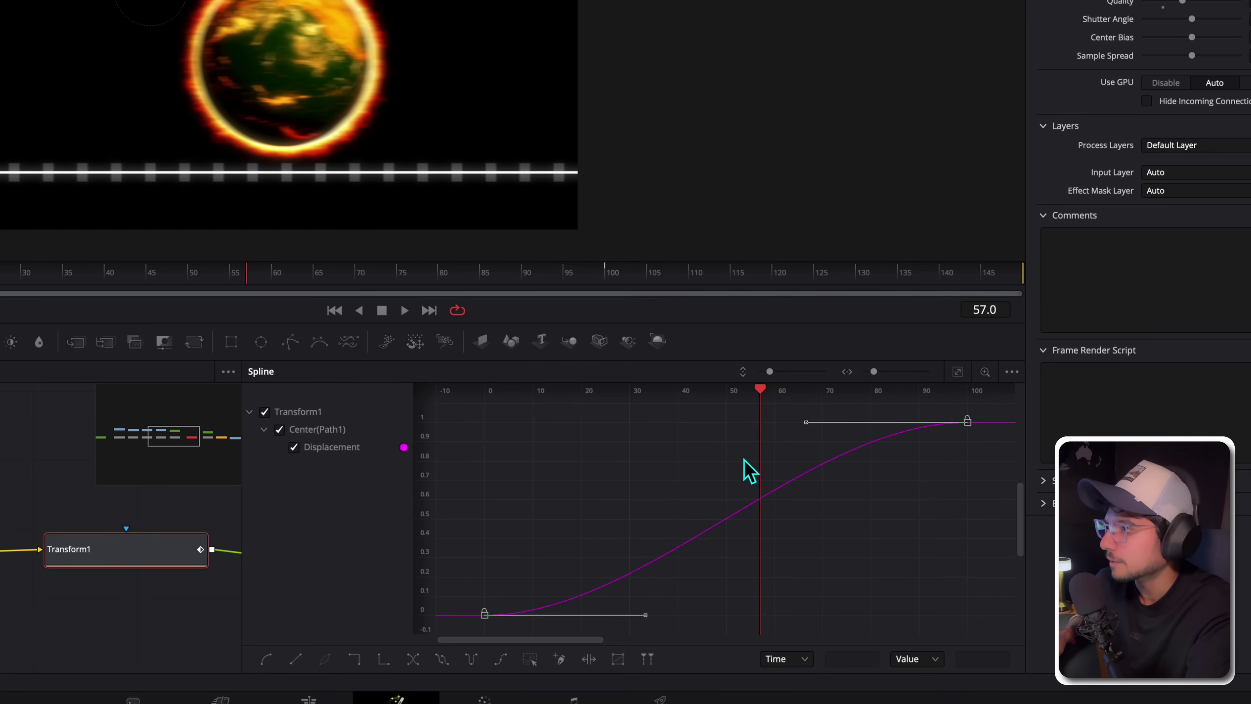
{"action": "left_click_drag", "start_coordinate": [803, 423], "coordinate": [675, 423]}
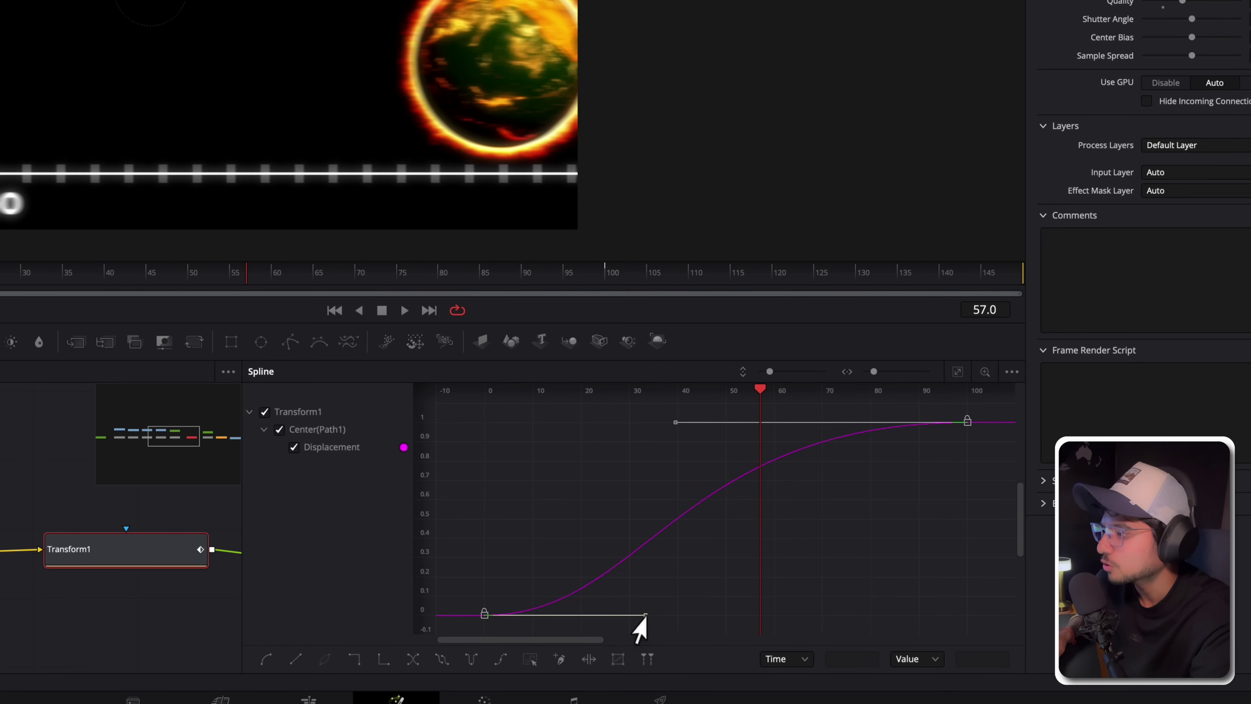
{"action": "left_click_drag", "start_coordinate": [646, 614], "coordinate": [767, 617]}
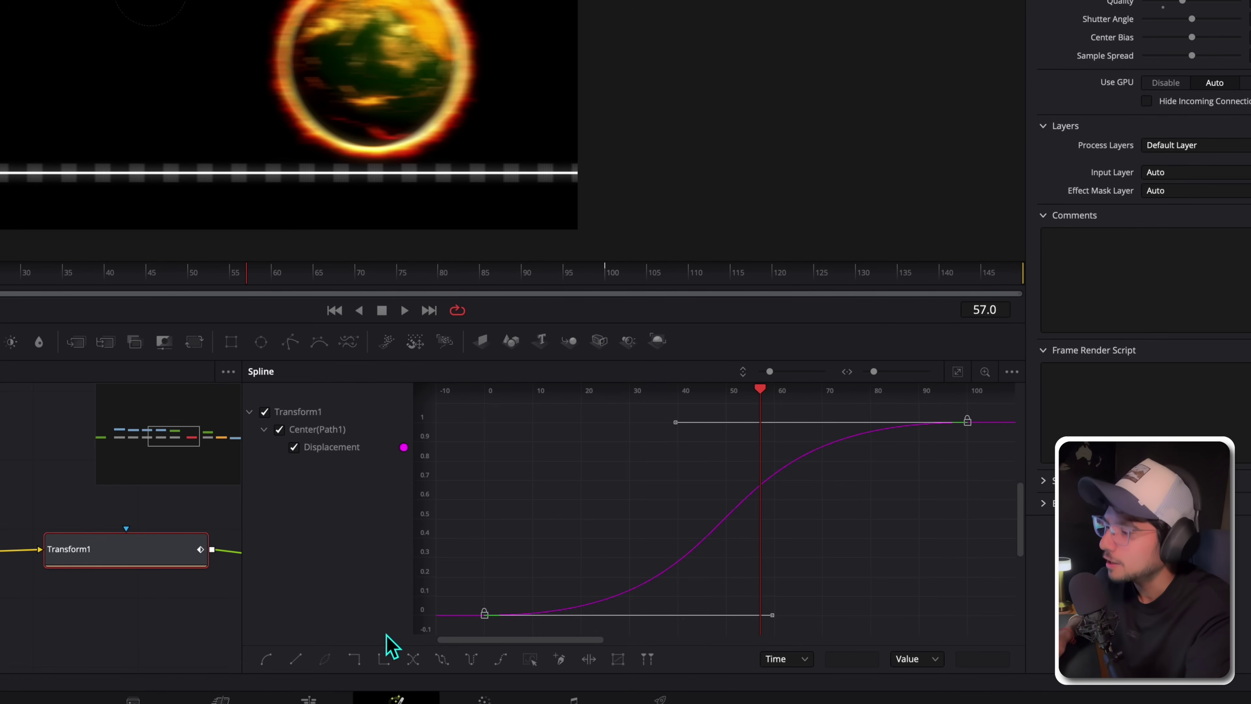
Replay the TimeLINE clip from its start on the Edit page to check the motion blur and easing.
{"action": "left_click", "coordinate": [324, 699]}
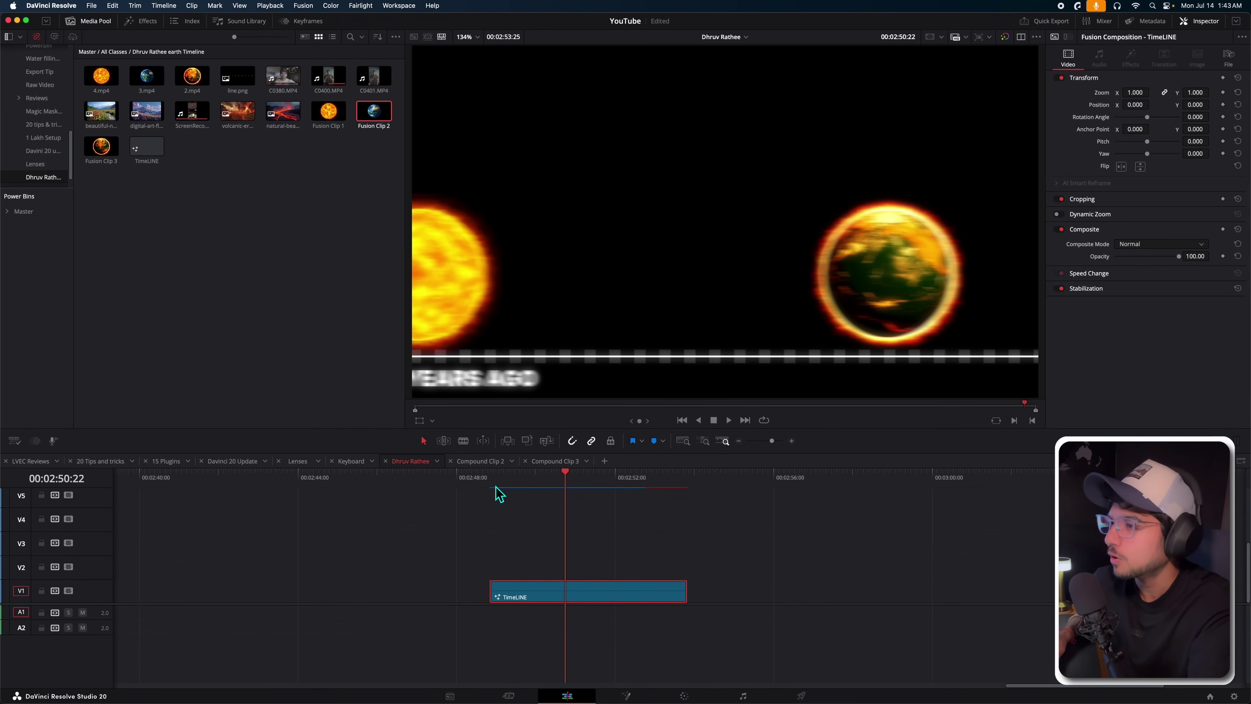
{"action": "key", "text": "space"}
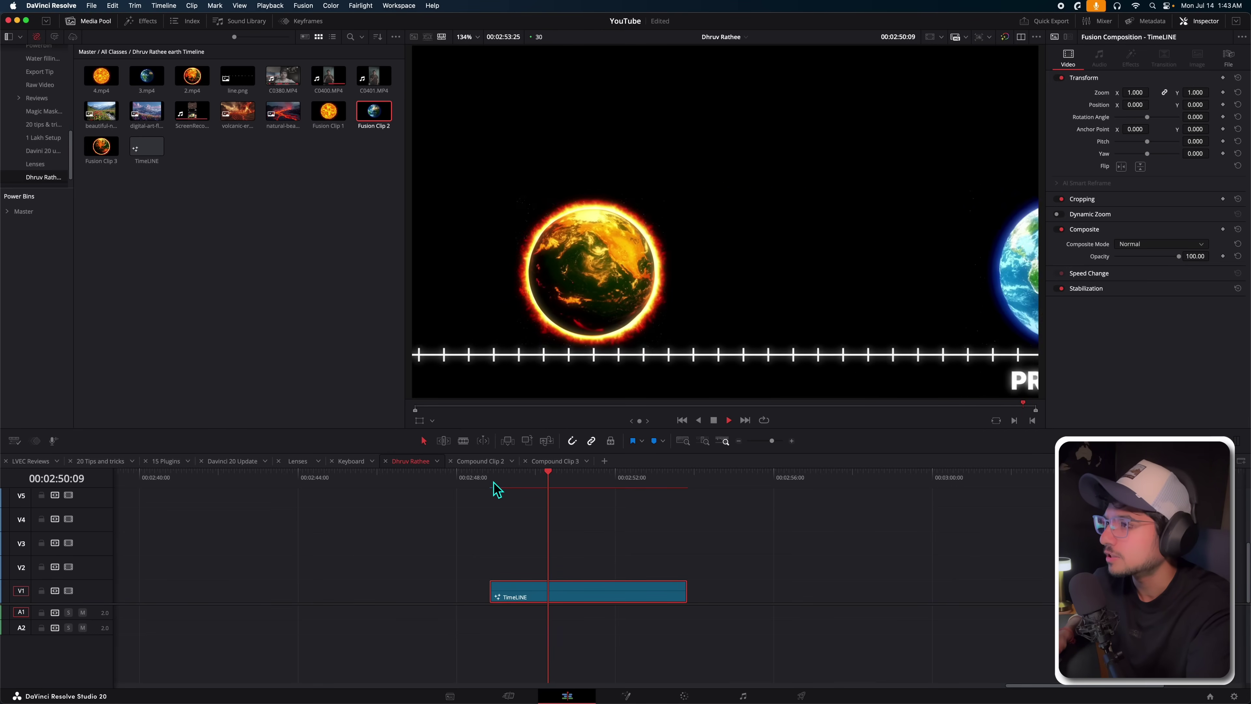
{"action": "left_click", "coordinate": [493, 482]}
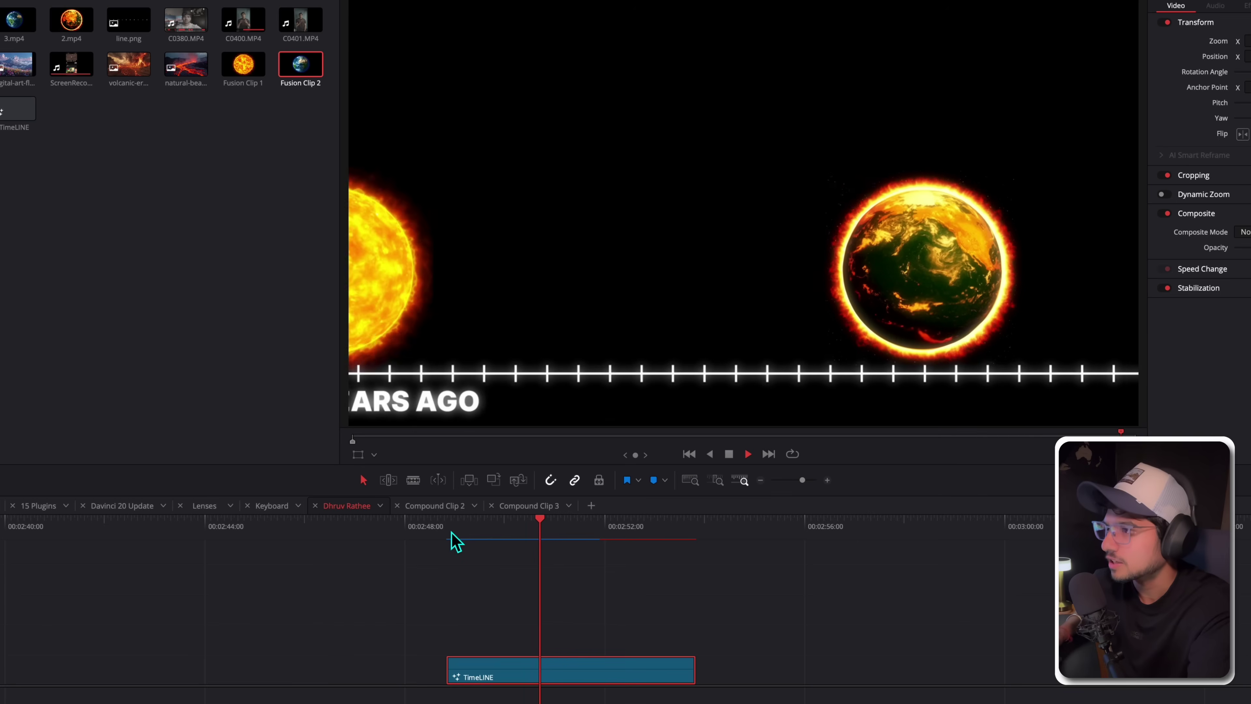
{"action": "key", "text": "space"}
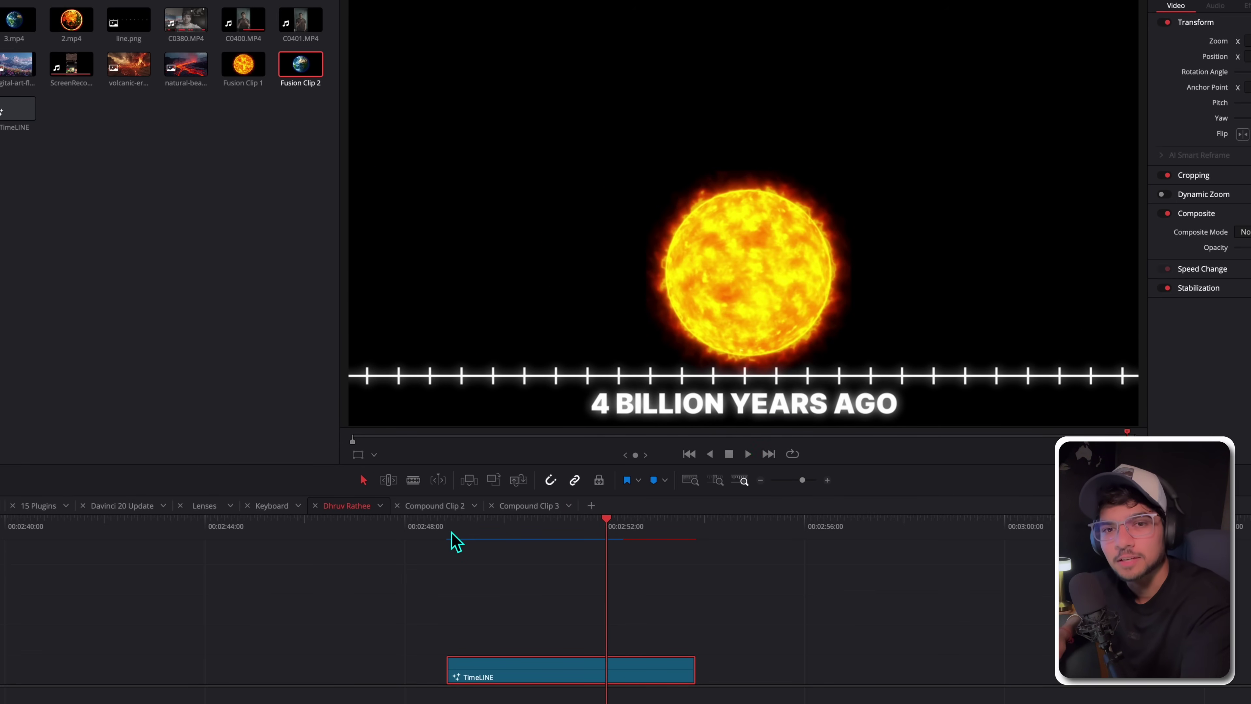
Move the TimeLINE clip up one track, place the compound clip beneath it, and park the playhead over both.
{"action": "left_click_drag", "start_coordinate": [552, 674], "coordinate": [550, 648]}
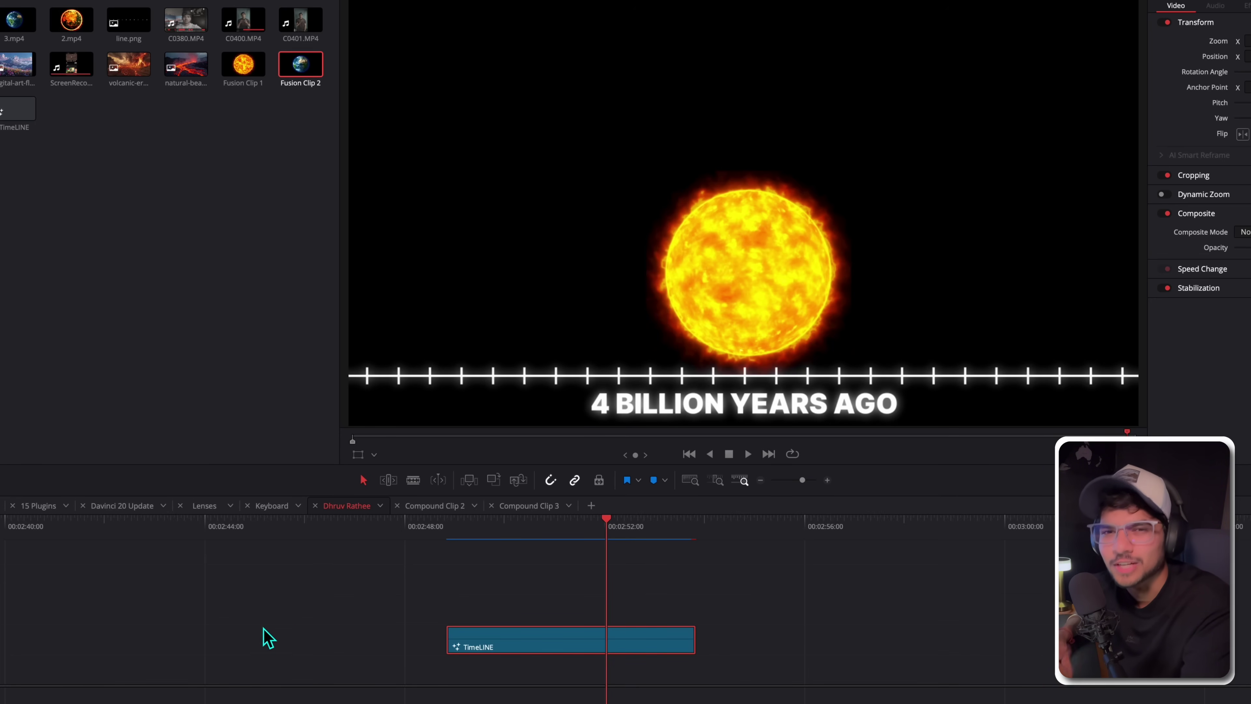
{"action": "scroll", "coordinate": [530, 618], "scroll_direction": "left", "scroll_amount": 3}
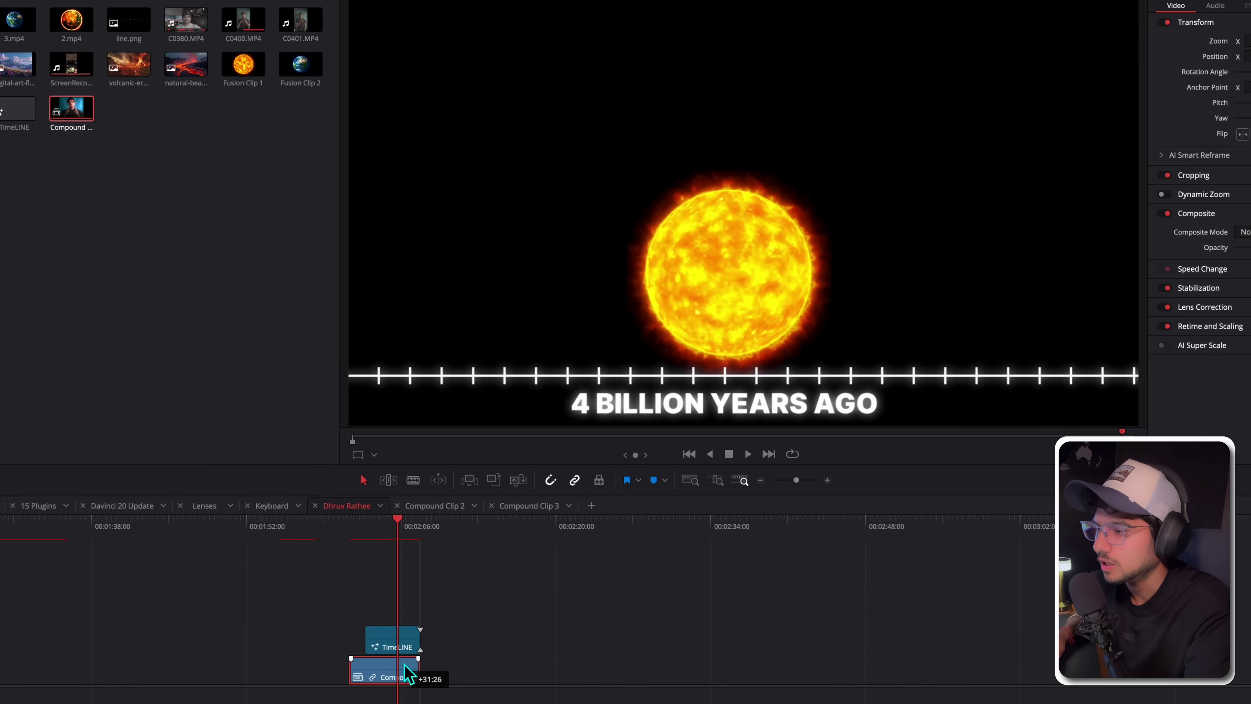
{"action": "left_click_drag", "start_coordinate": [405, 665], "coordinate": [408, 665]}
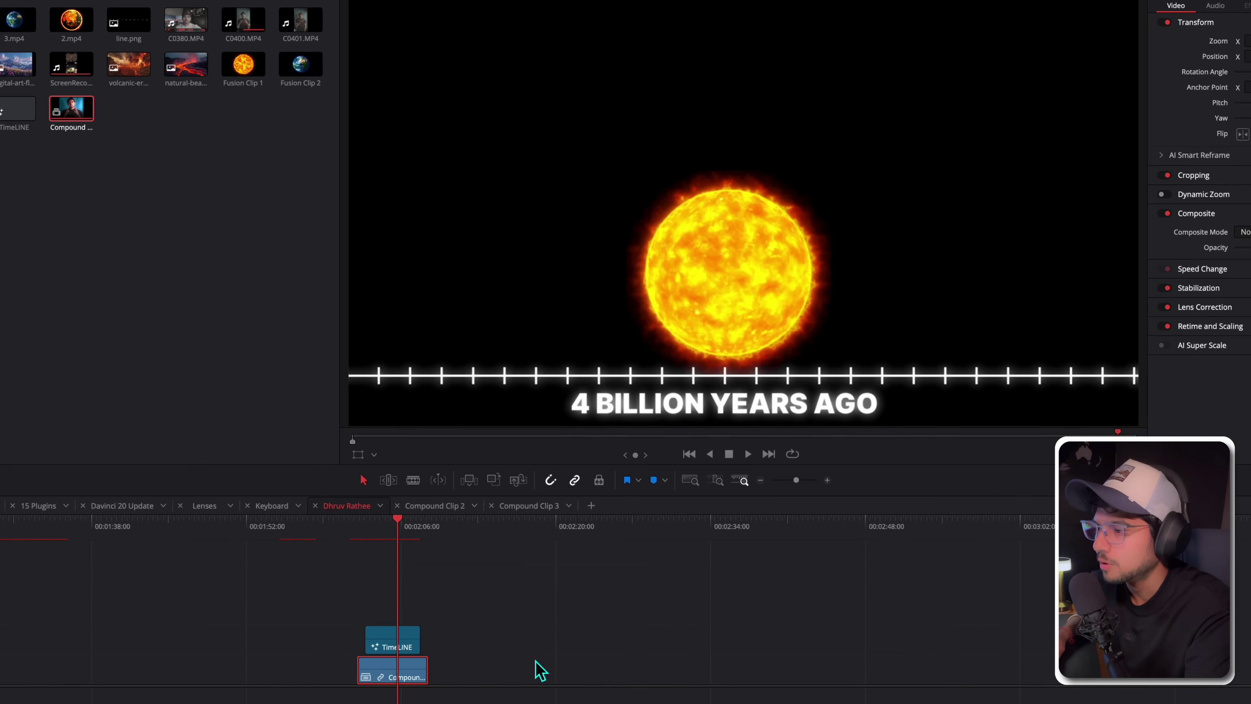
{"action": "scroll", "coordinate": [355, 648], "scroll_direction": "right", "scroll_amount": 3}
{"action": "left_click", "coordinate": [296, 525]}
{"action": "left_click", "coordinate": [292, 527]}
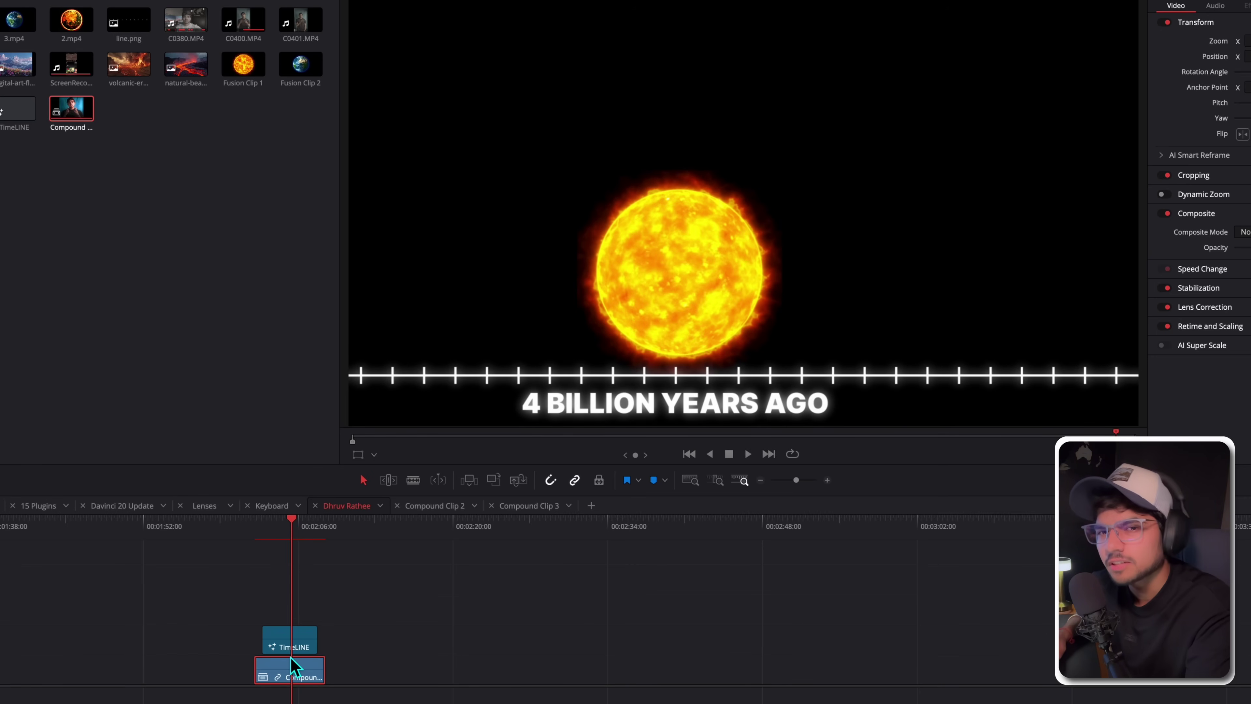
Shift the compound clip clear of the TimeLINE clip to preview it alone, and return it beneath TimeLINE with the playhead over both.
{"action": "left_click_drag", "start_coordinate": [312, 671], "coordinate": [375, 668]}
{"action": "left_click", "coordinate": [343, 532]}
{"action": "key", "text": "space"}
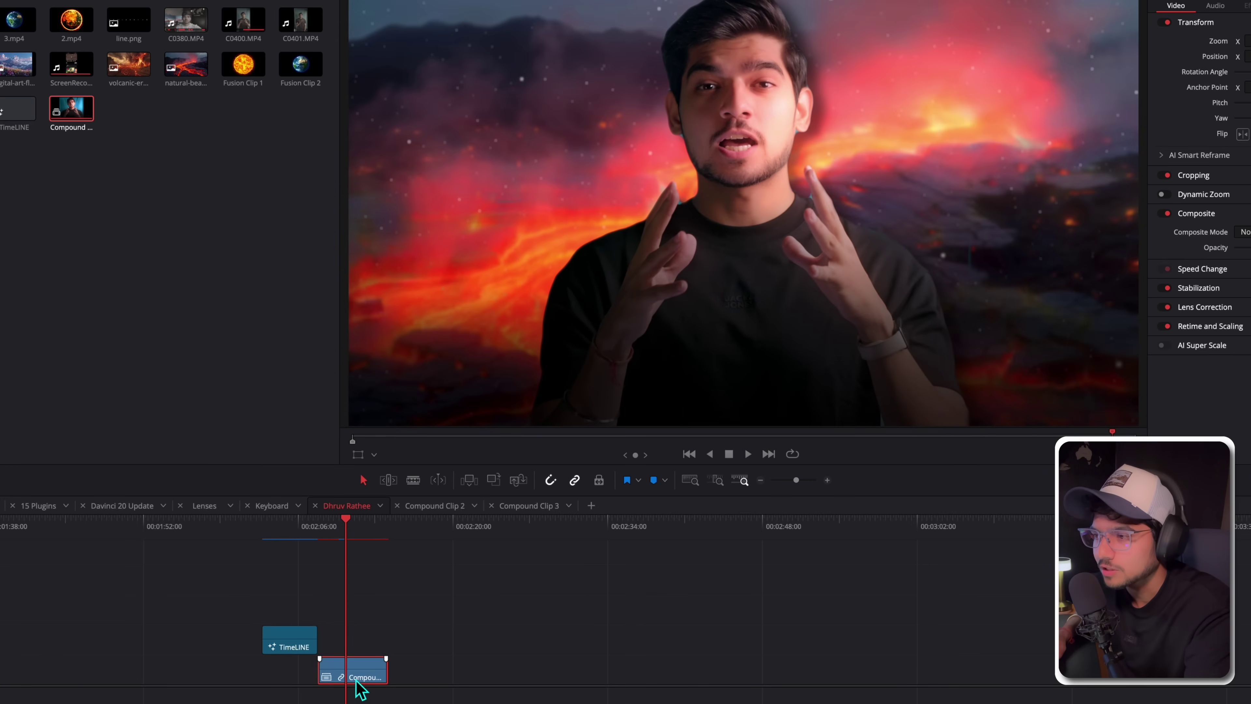
{"action": "left_click_drag", "start_coordinate": [357, 685], "coordinate": [274, 643]}
{"action": "left_click", "coordinate": [296, 529]}
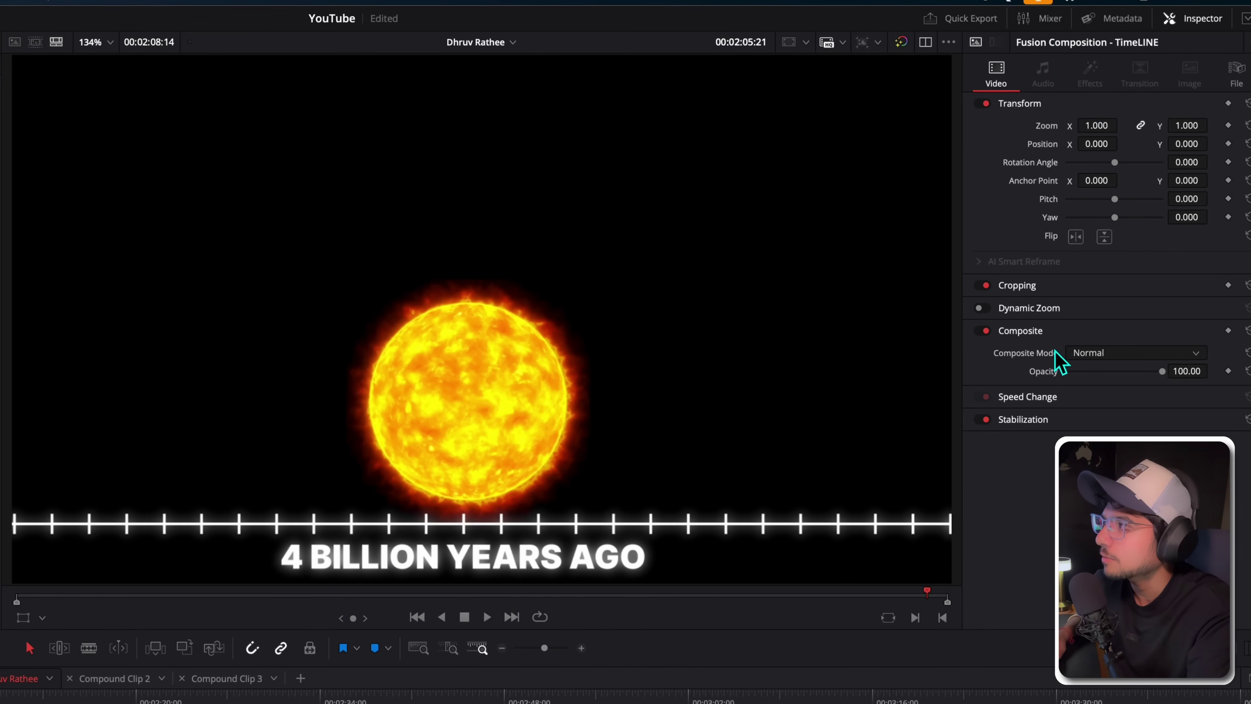
Set the TimeLINE clip's composite mode to Screen so its black background drops out over the compound clip.
{"action": "left_click", "coordinate": [1095, 354]}
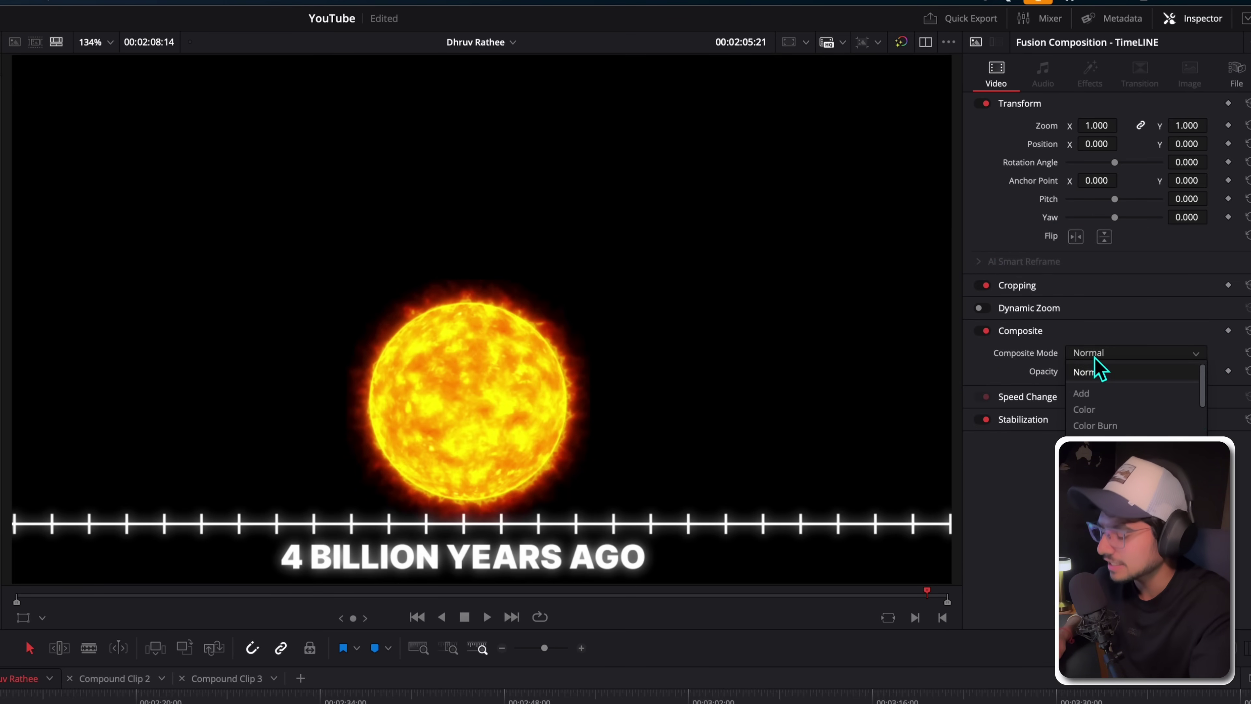
{"action": "scroll", "coordinate": [1104, 394], "scroll_direction": "down", "scroll_amount": 8}
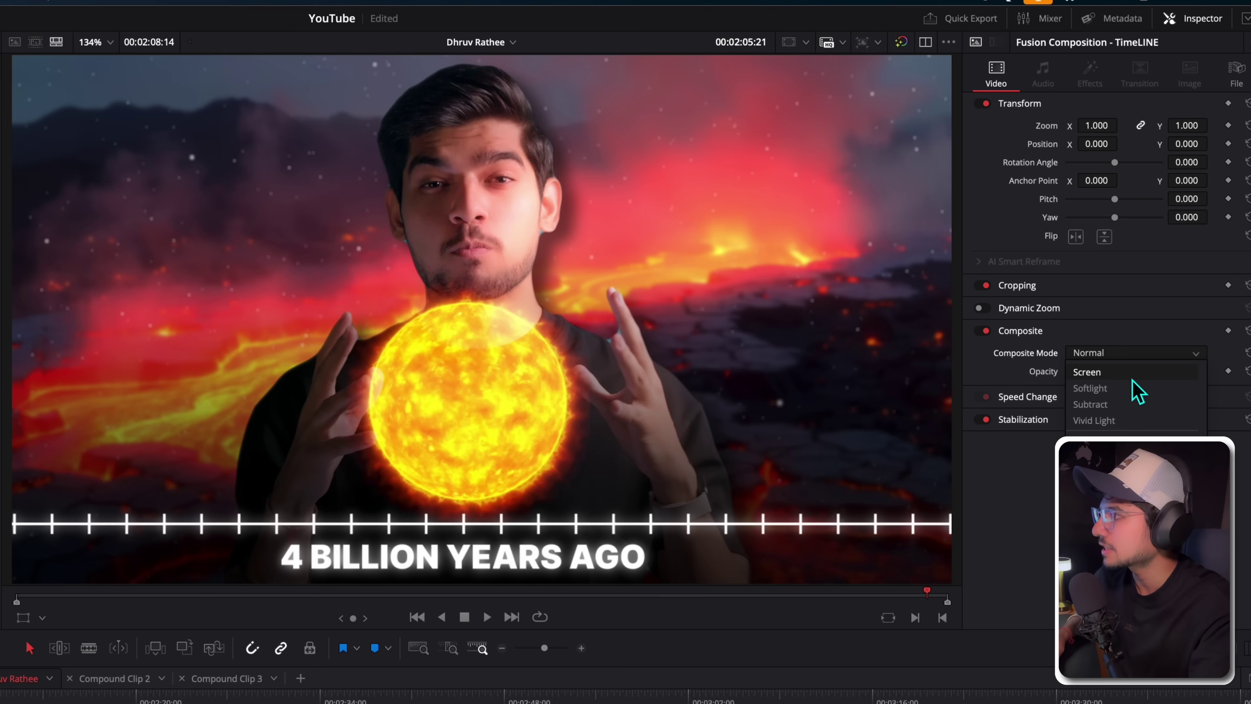
{"action": "left_click", "coordinate": [1113, 373]}
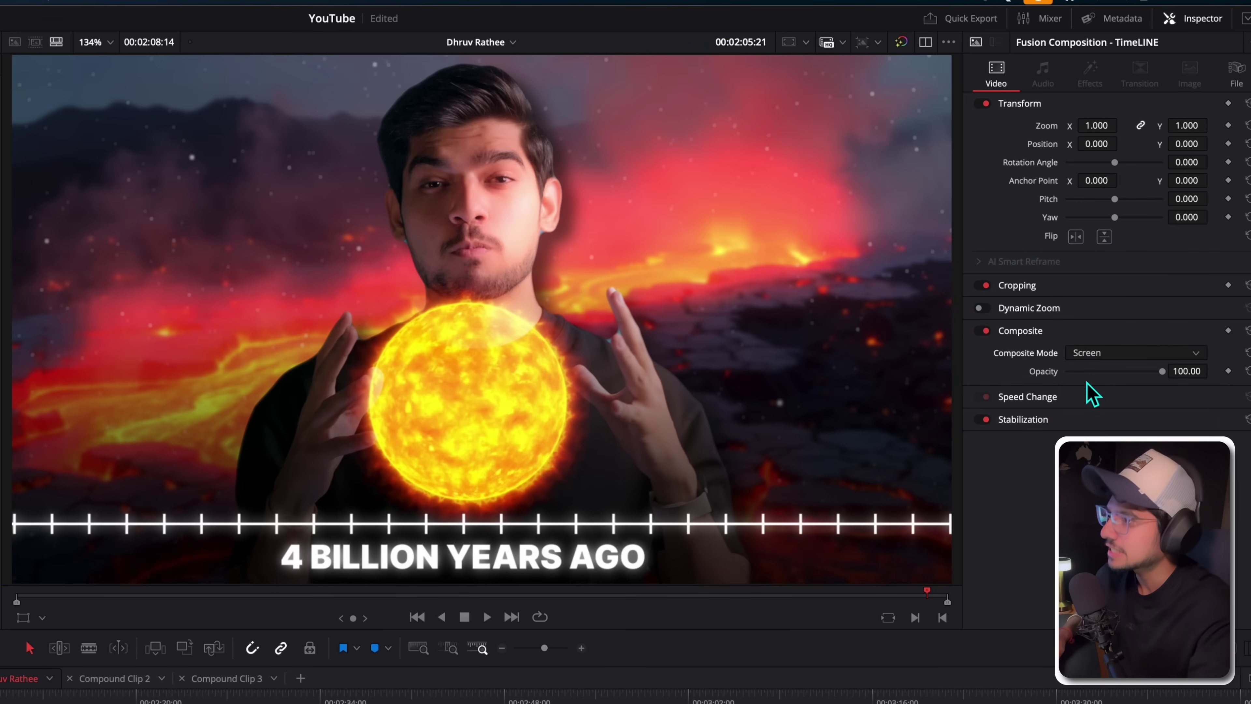
Save the project and play back the TimeLINE clip layered over the compound clip to review the composite.
{"action": "key", "text": "ctrl+s"}
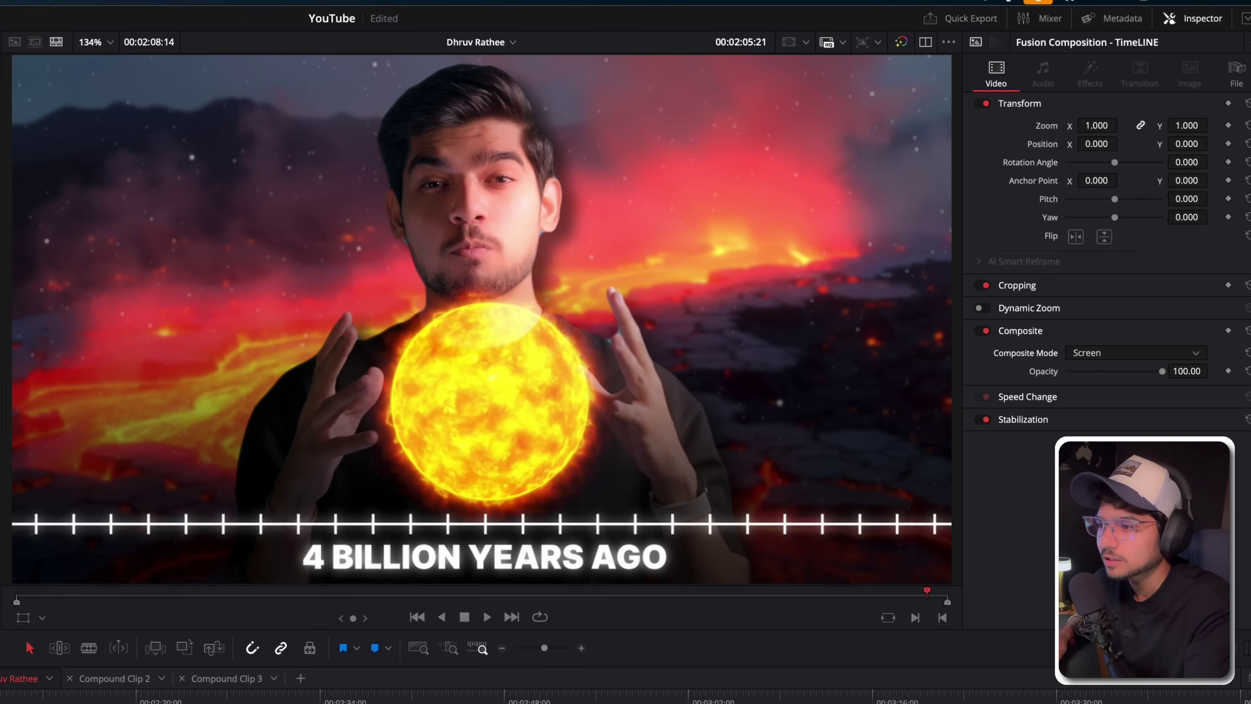
{"action": "key", "text": "space"}
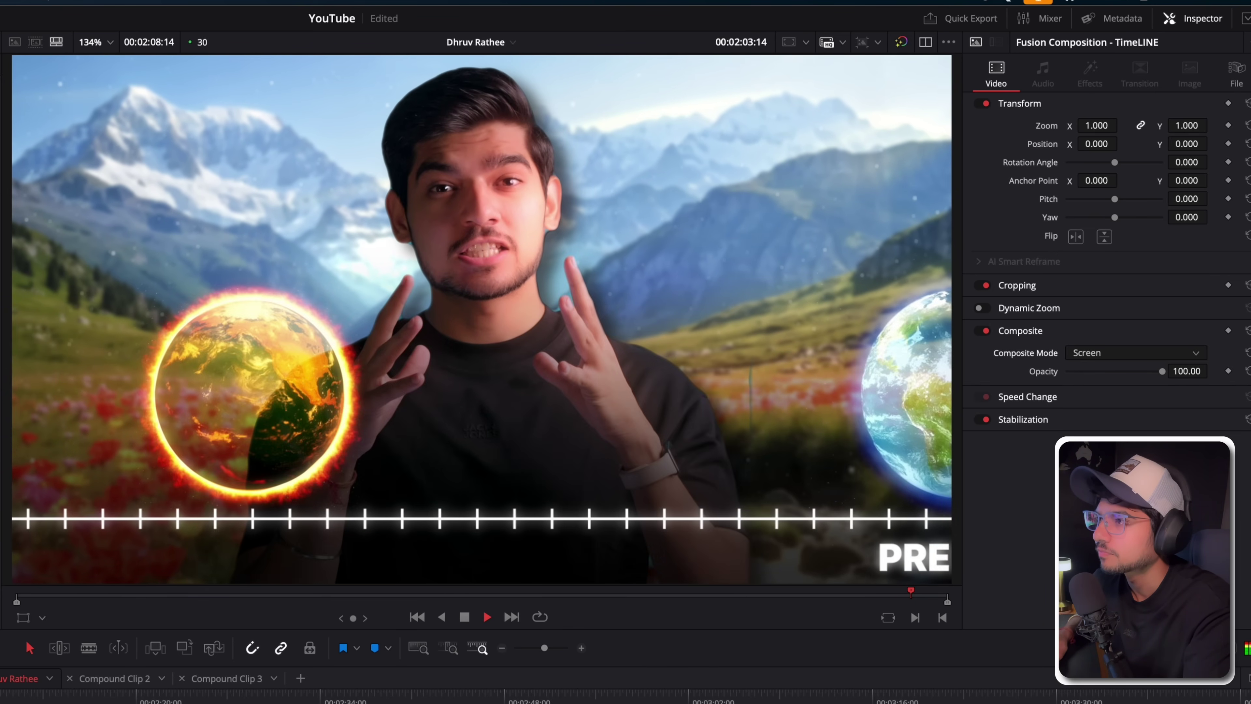
{"action": "key", "text": "space"}
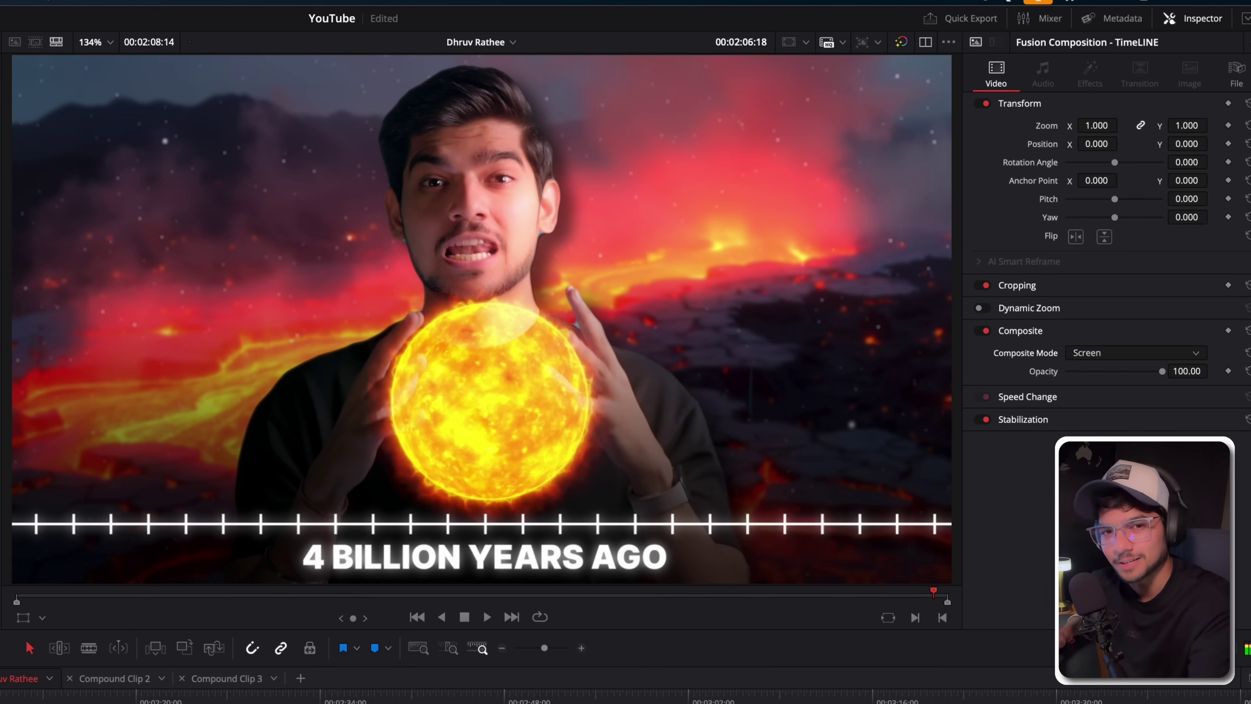